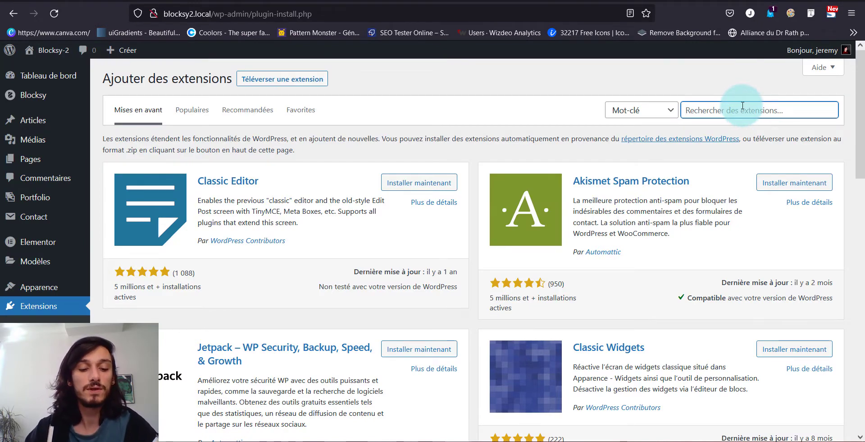
Step: Search the plugin directory for "contact form 7"
type("contact")
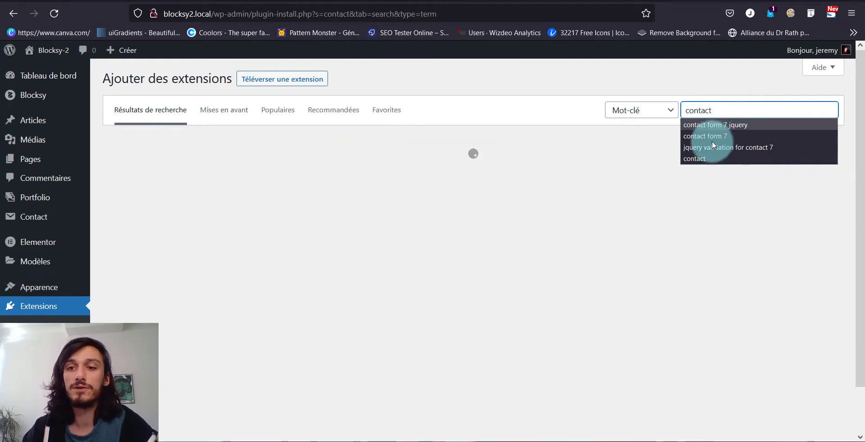
left_click(710, 141)
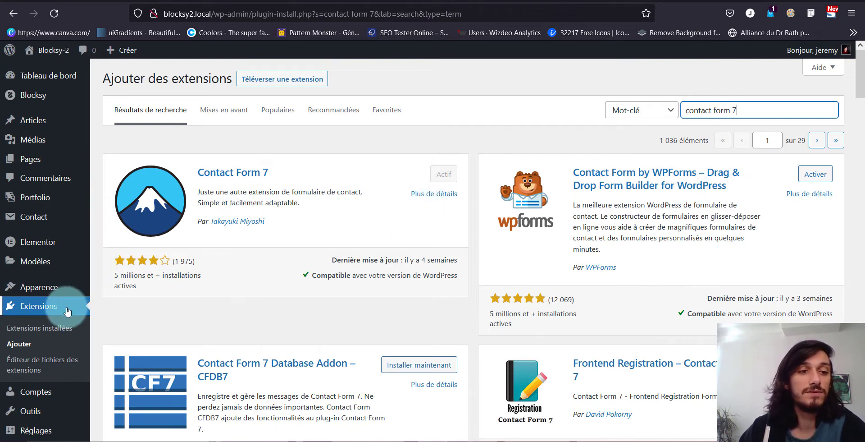
Step: Open the Contact Form 7 settings from the installed extensions and review its external API integrations, from Sendinblue to reCAPTCHA
left_click(52, 306)
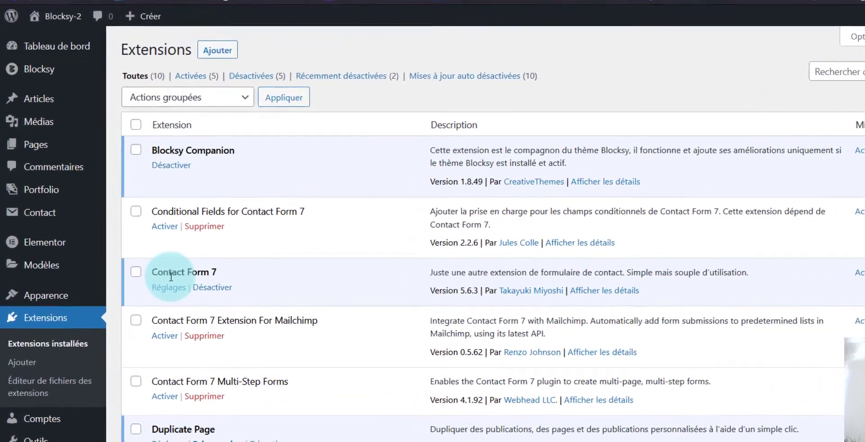
left_click(169, 287)
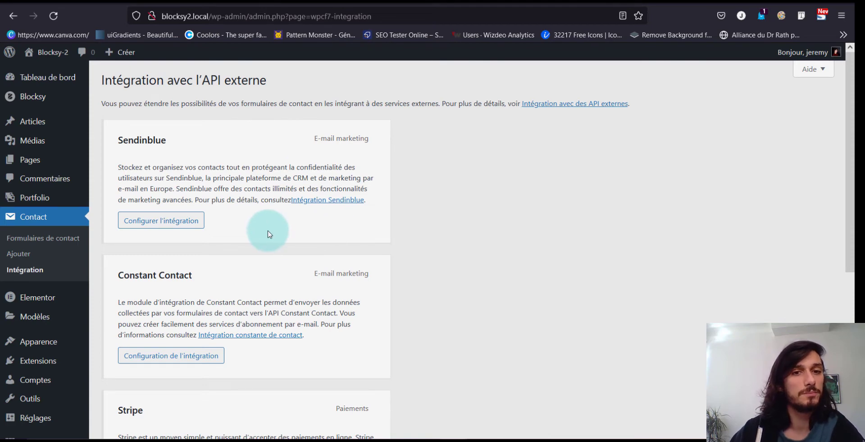
scroll(269, 234, "down", 1)
scroll(268, 233, "down", 5)
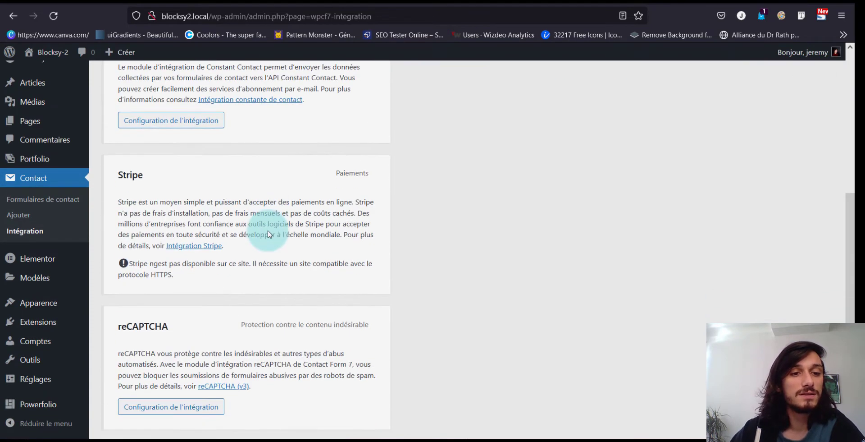
scroll(268, 234, "down", 1)
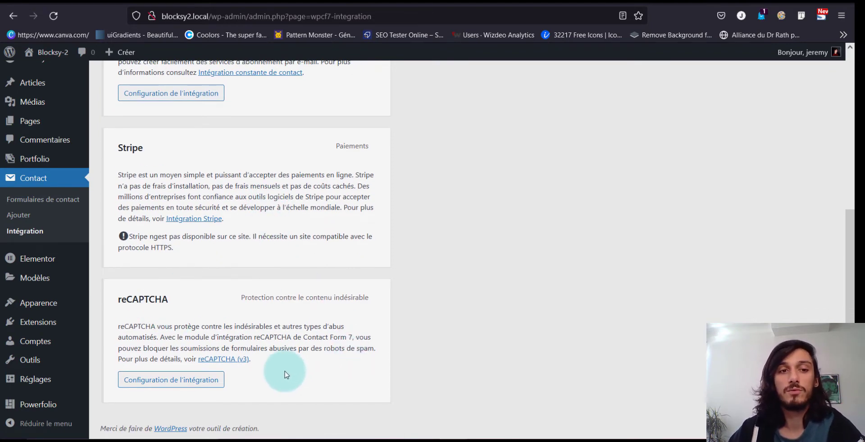
scroll(293, 325, "up", 6)
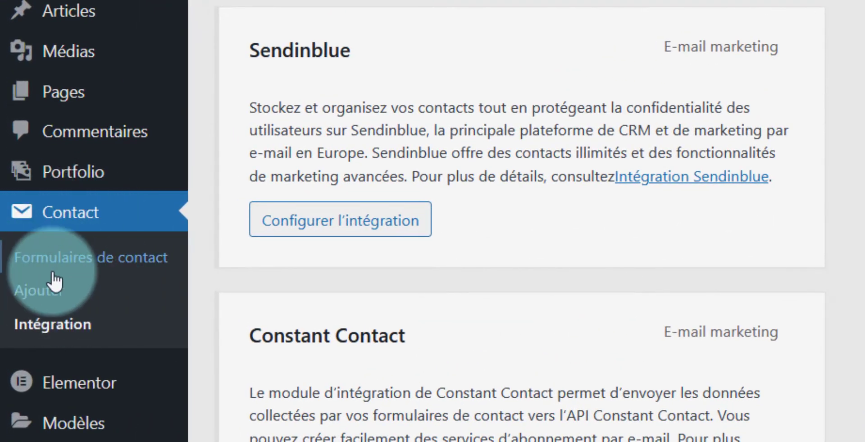
Step: Start a new contact form and title it "Contact form simple"
left_click(39, 291)
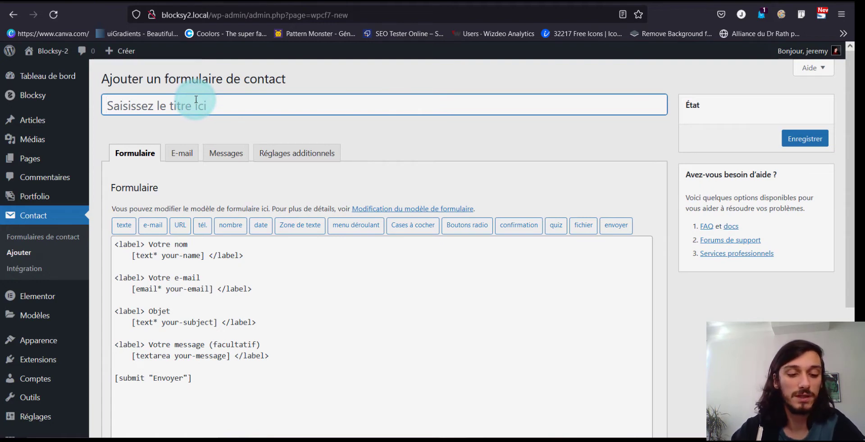
type("Cont")
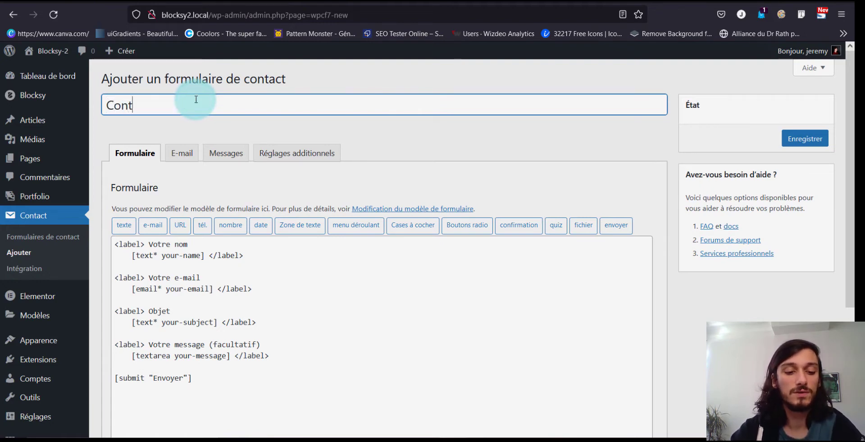
type("act form simpl")
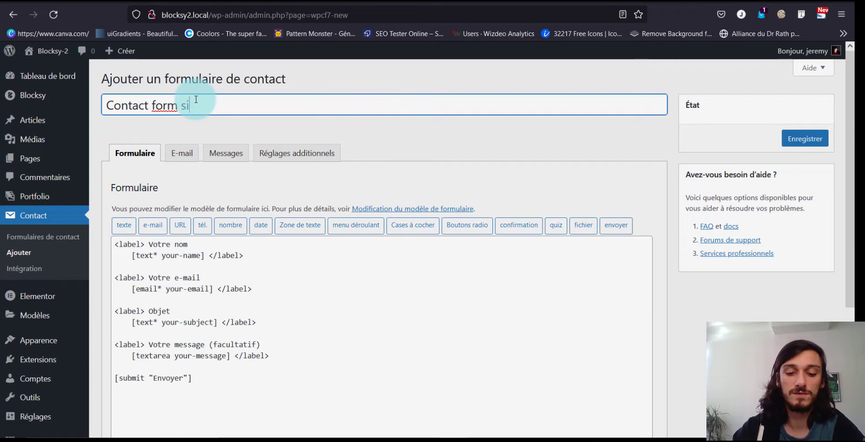
type("e")
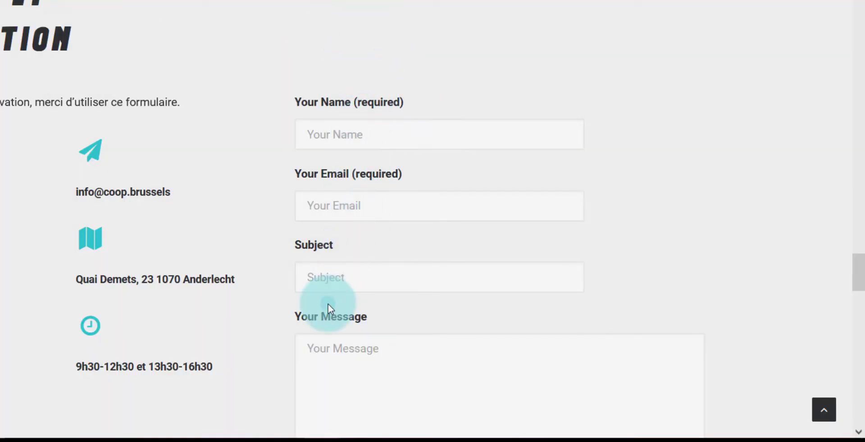
Step: On the sample form page, tick checkboxes One, Two and Three and select radio option Two
scroll(328, 304, "down", 3)
scroll(414, 232, "down", 3)
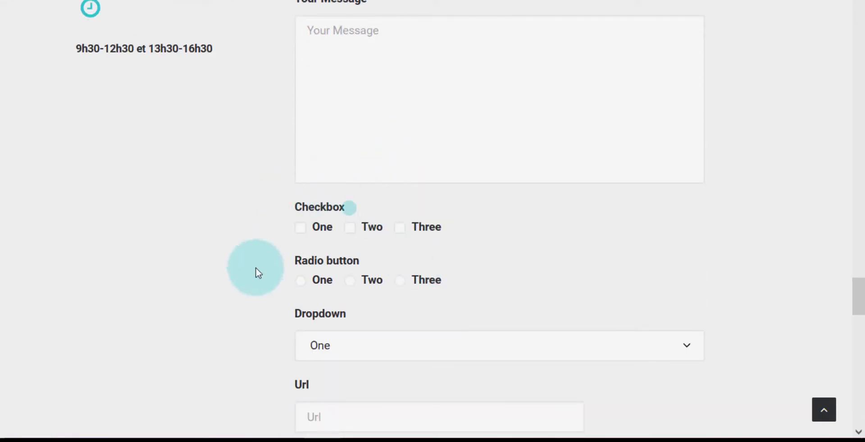
left_click(300, 287)
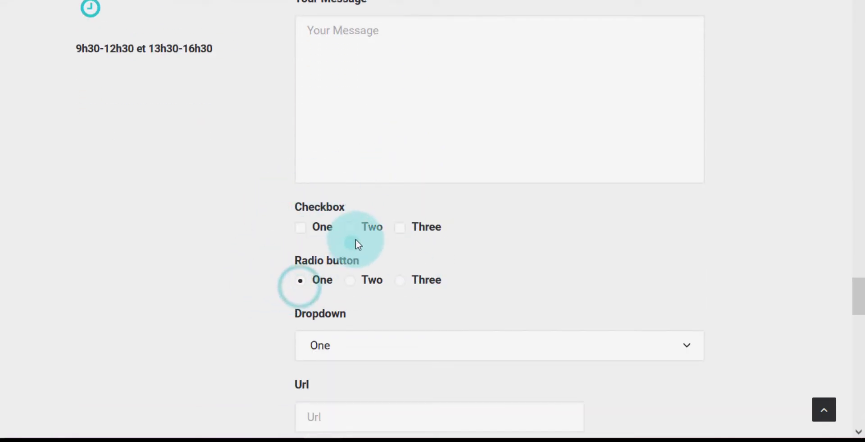
left_click(351, 227)
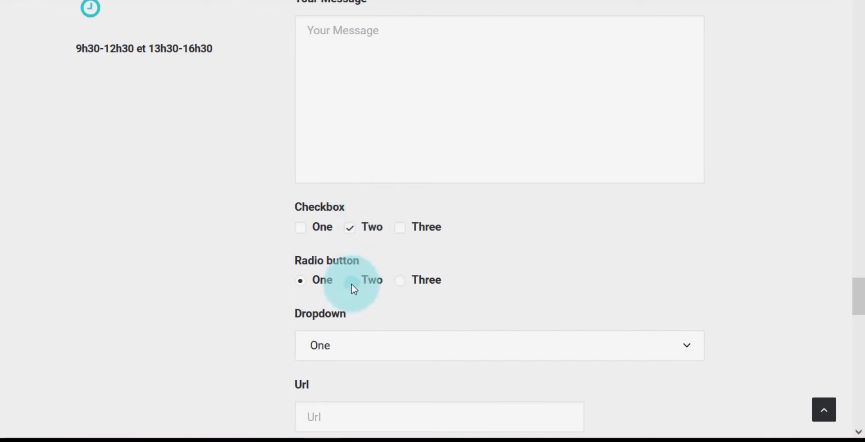
left_click(399, 226)
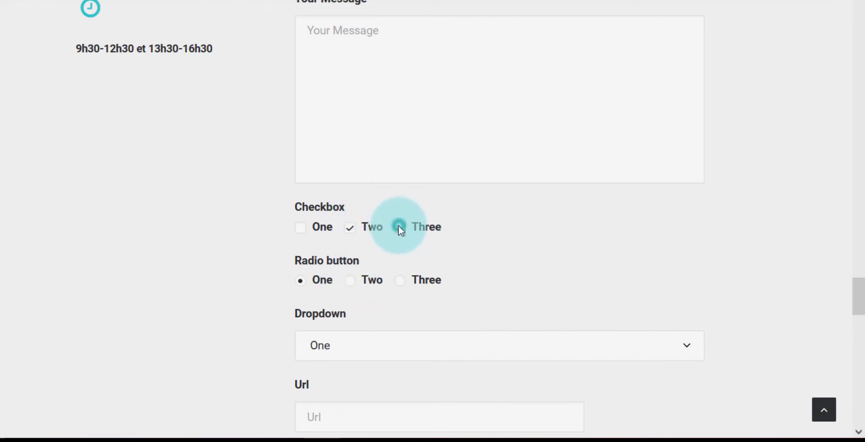
left_click(300, 228)
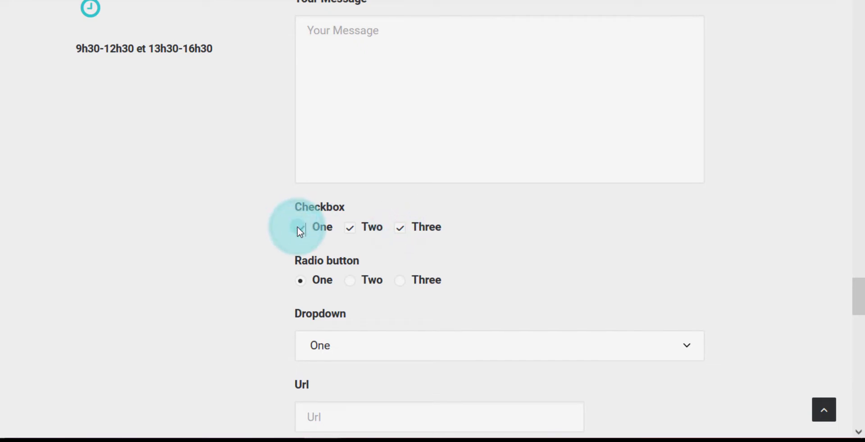
left_click(350, 282)
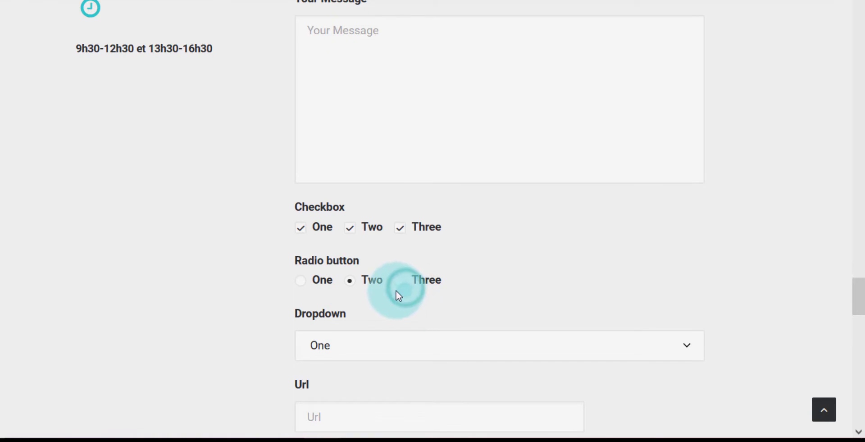
Step: Try out the sample form's Dropdown, Url and Telephone fields without entering values
scroll(316, 248, "down", 3)
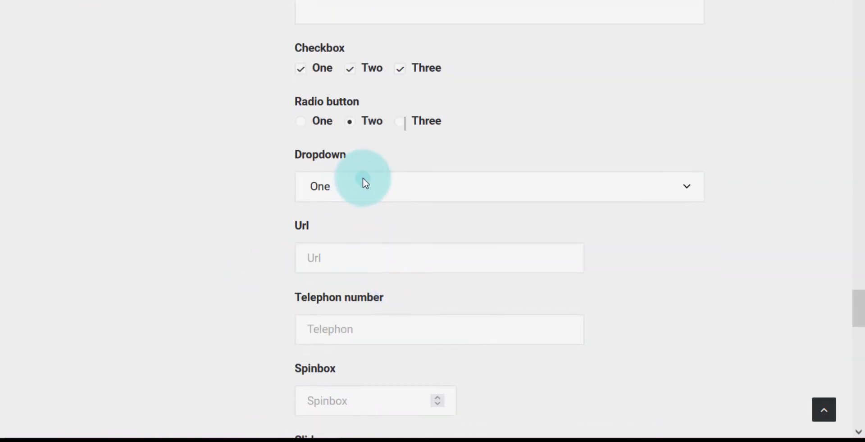
left_click(363, 178)
left_click(361, 180)
left_click(344, 244)
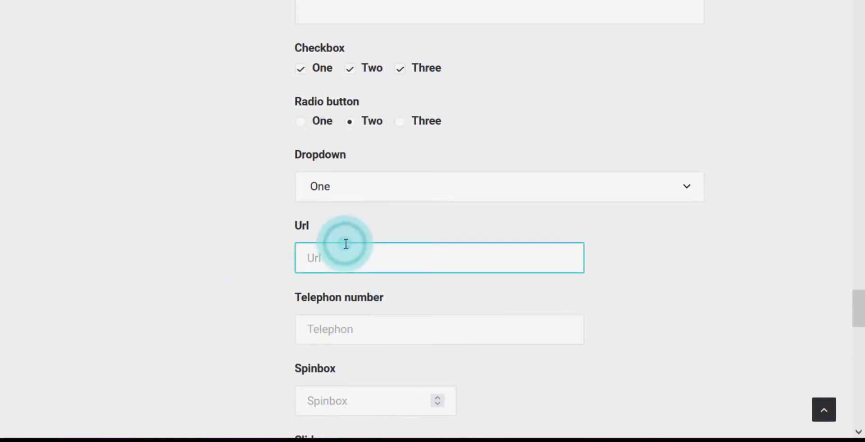
scroll(370, 228, "down", 3)
left_click(377, 169)
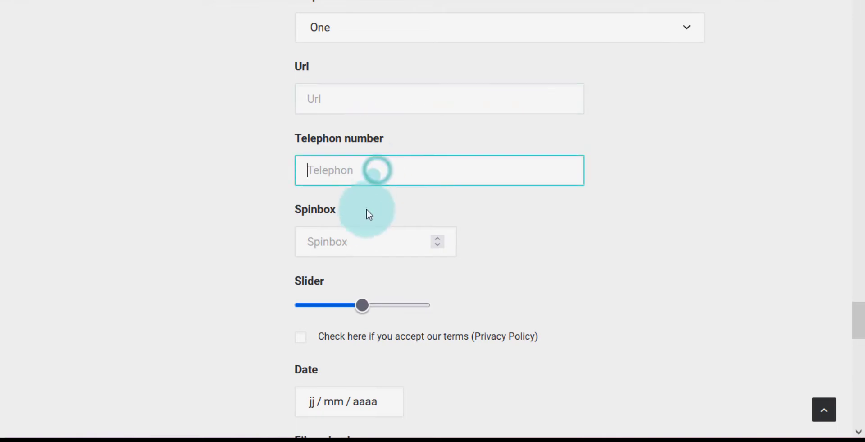
Step: Set the sample form's Spinbox to 59 and move the Slider to roughly a quarter of its range
left_click(367, 234)
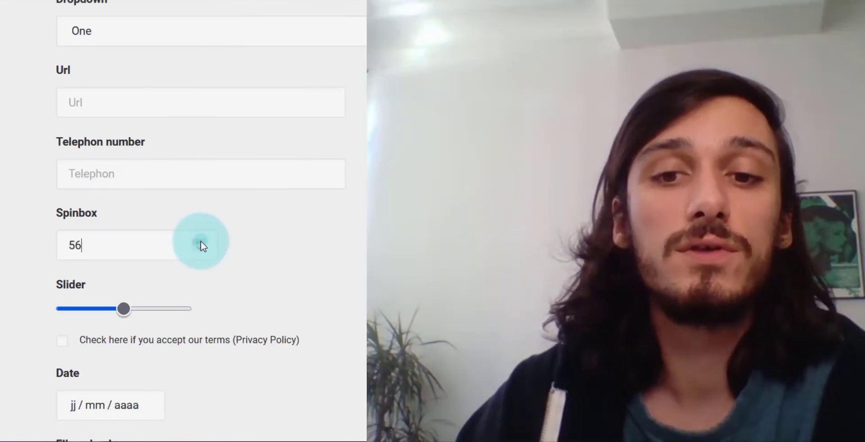
left_click(201, 242)
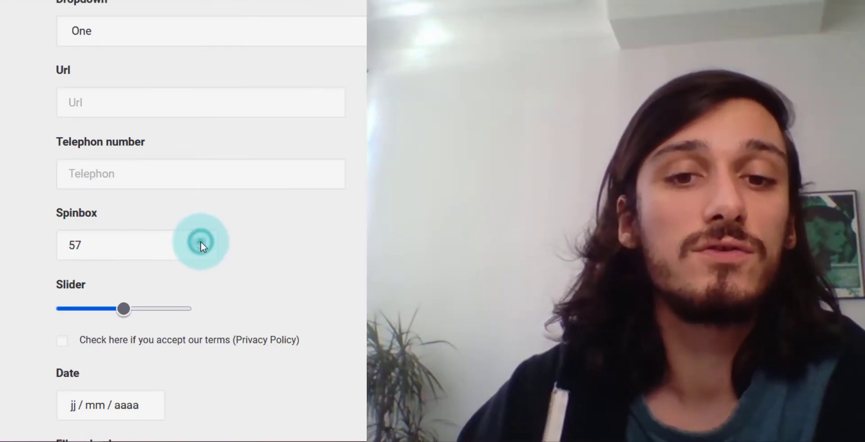
left_click(201, 242)
left_click(201, 242)
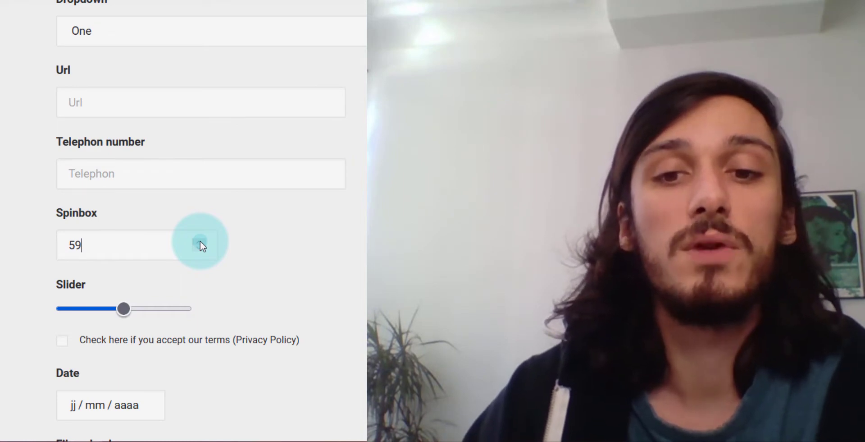
scroll(148, 243, "down", 1)
left_click_drag(129, 224, 155, 228)
left_click_drag(96, 225, 86, 222)
scroll(87, 223, "down", 4)
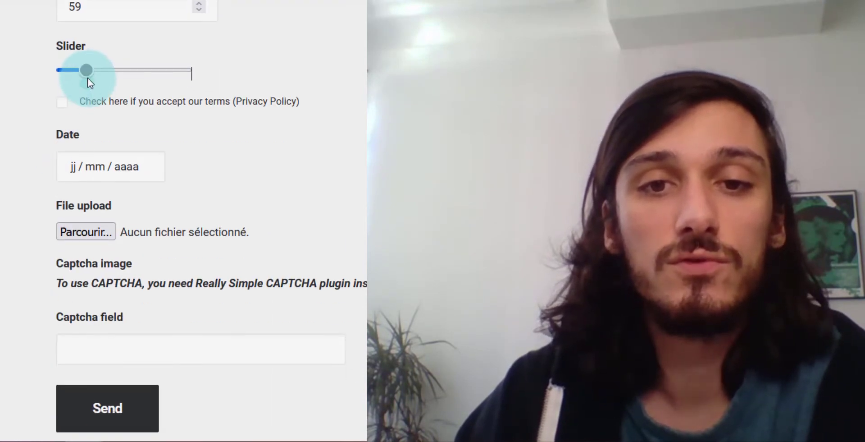
Step: Accept the privacy terms in the sample form and check its date picker and captcha field, leaving both empty
left_click(62, 101)
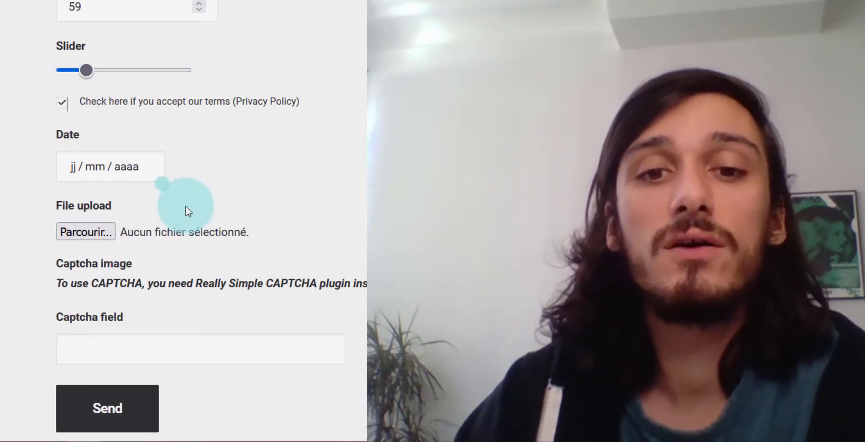
left_click(141, 172)
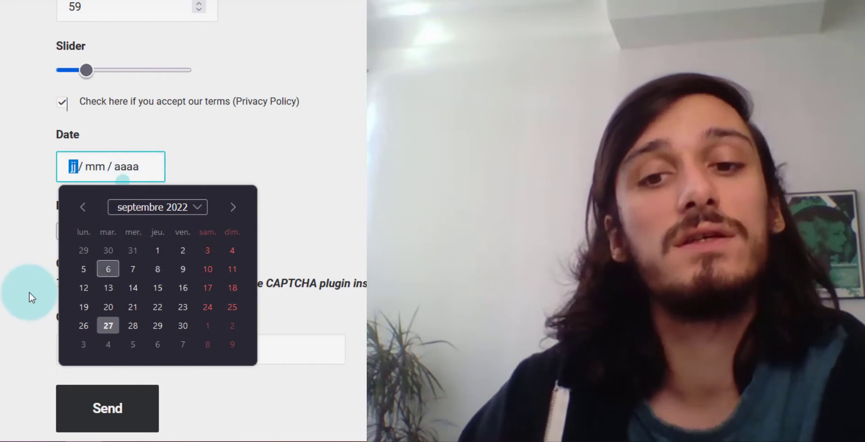
left_click(2, 178)
scroll(2, 178, "down", 2)
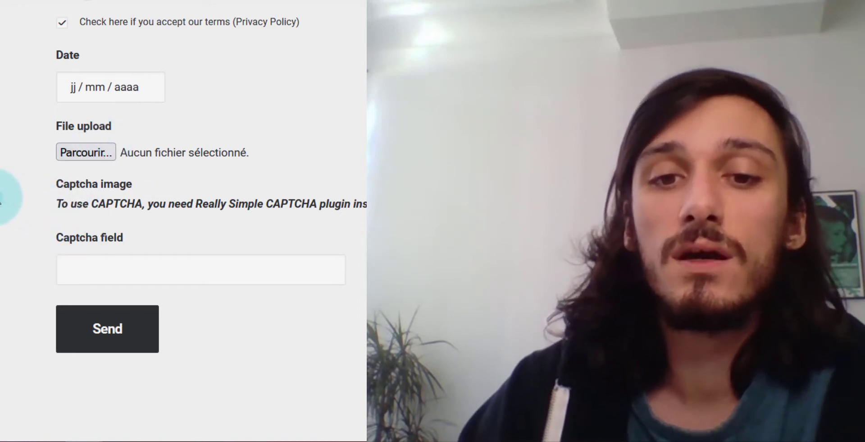
left_click(106, 266)
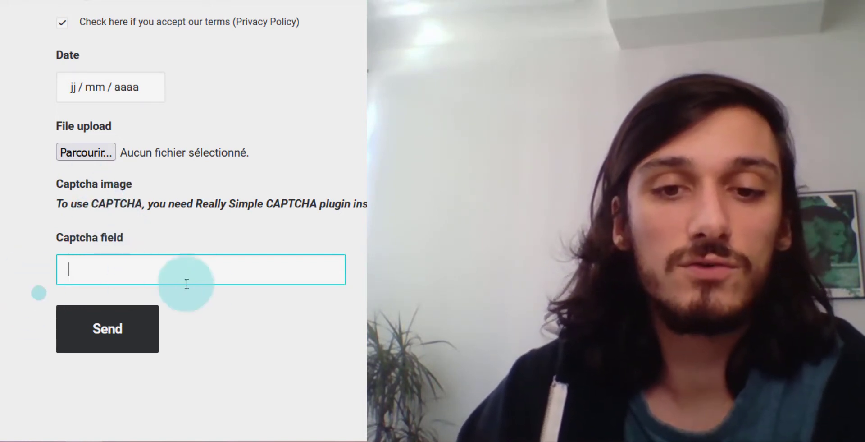
left_click(113, 328)
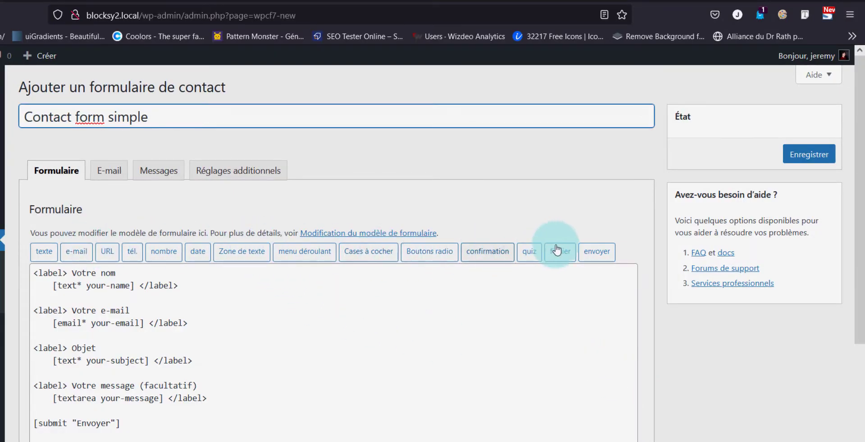
Step: Return to the new contact form and highlight the "Votre nom" label text in its template
scroll(252, 271, "down", 3)
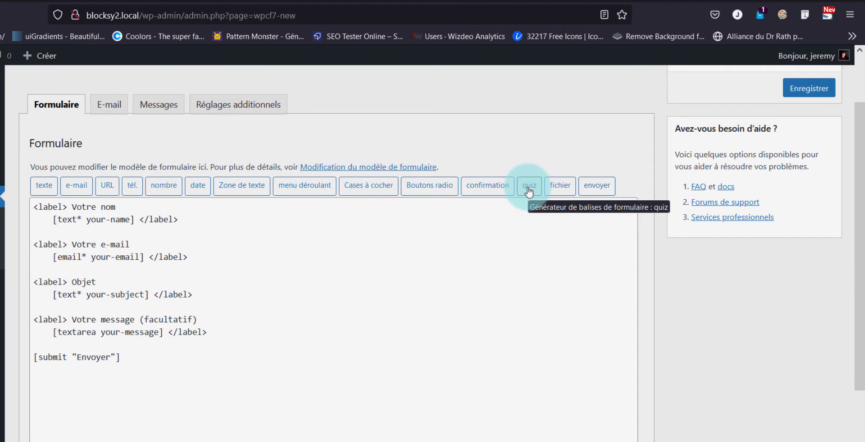
left_click(68, 219)
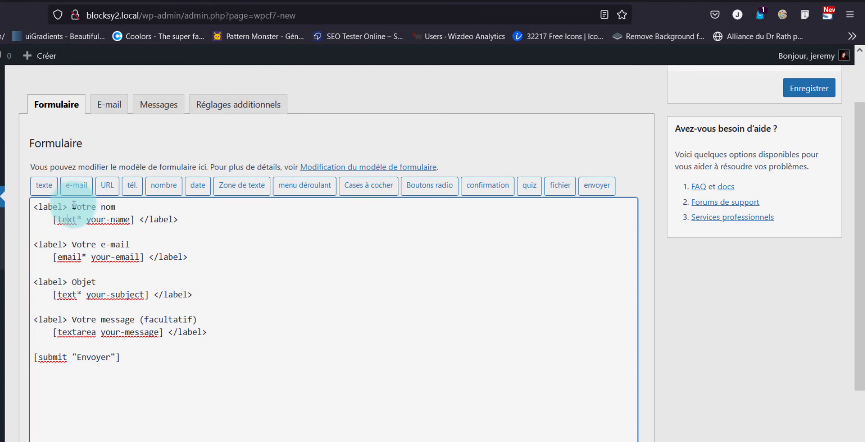
left_click_drag(72, 206, 138, 207)
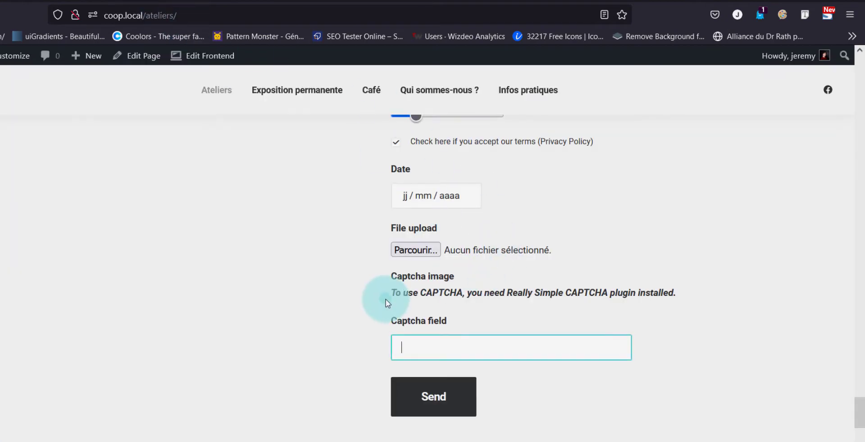
Step: Back on the sample form page, highlight the Spinbox label and place the cursor in the Telephone field
scroll(388, 301, "up", 3)
scroll(388, 301, "up", 2)
left_click_drag(390, 234, 439, 235)
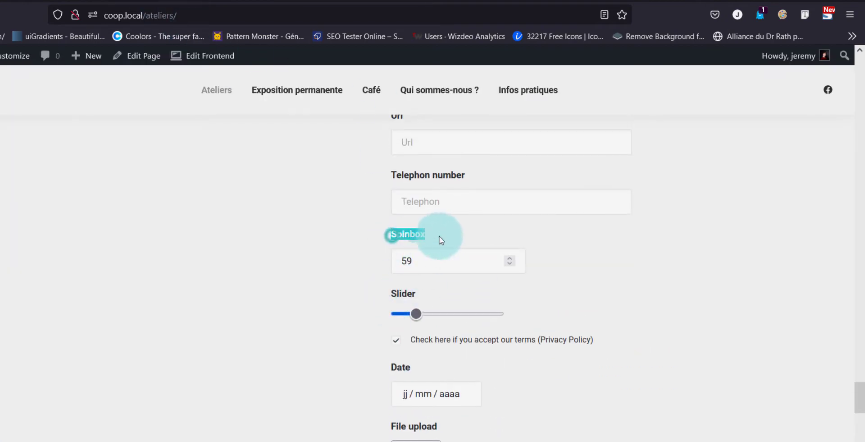
scroll(347, 288, "up", 4)
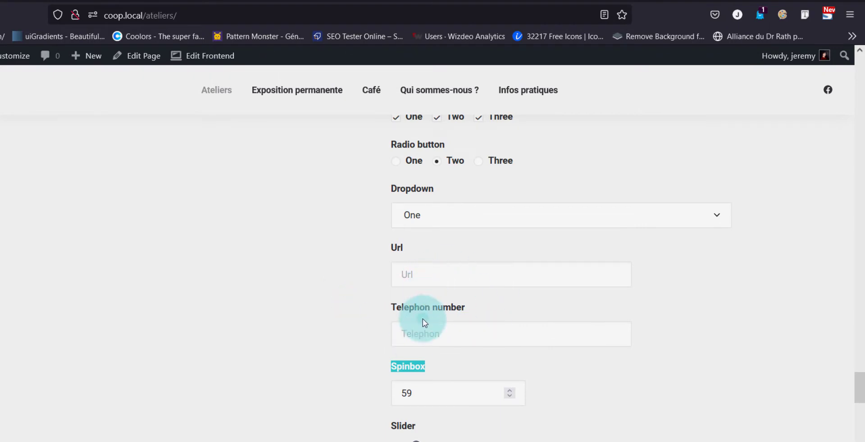
left_click(442, 333)
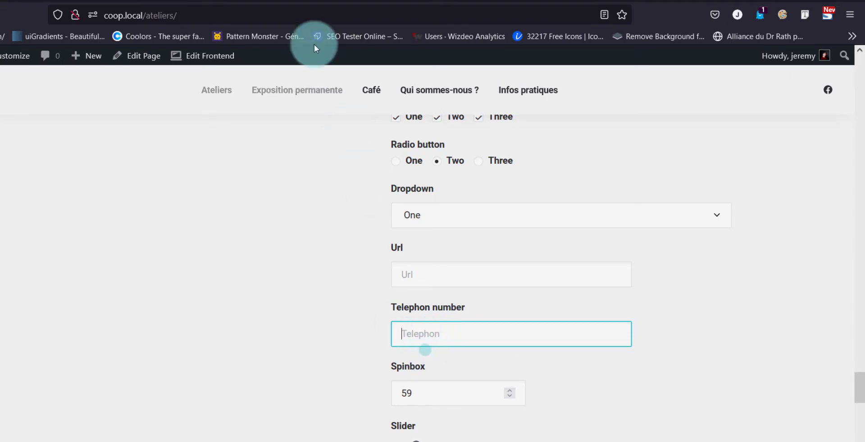
Step: Return to the new contact form and remove the label tags and "Votre nom" text around the your-name field
left_click(269, 1)
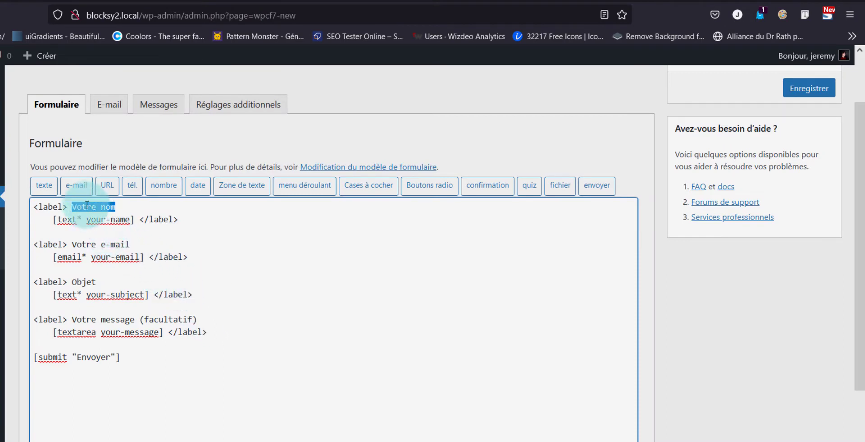
left_click(122, 209)
left_click_drag(122, 210, 30, 207)
key("BackSpace")
left_click(186, 221)
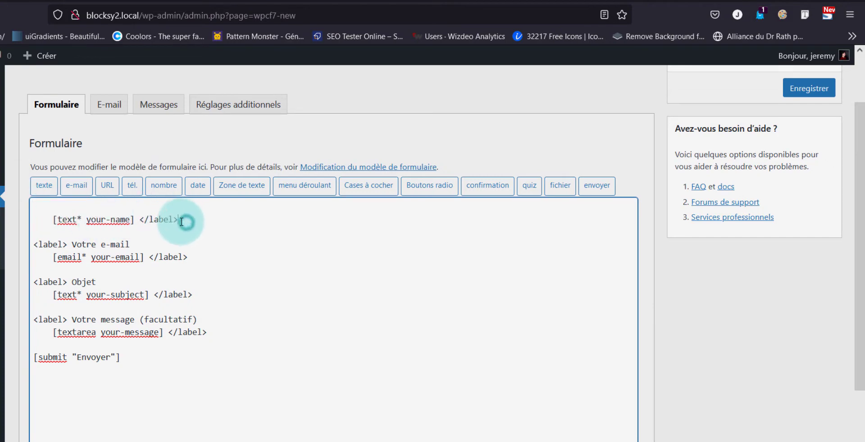
key("BackSpace")
key("BackSpace")
key("BackSpace")
key("BackSpace")
key("BackSpace")
key("BackSpace")
key("BackSpace")
key("BackSpace")
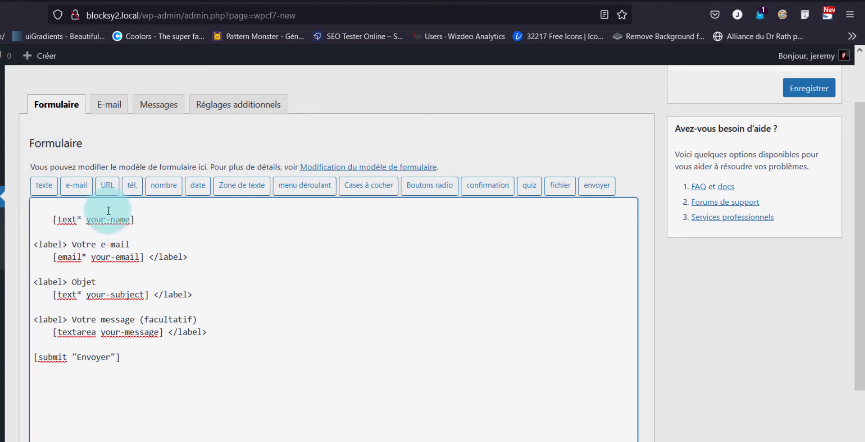
Step: Add the placeholder "Nome" to the your-name text tag
left_click(129, 221)
type("pla")
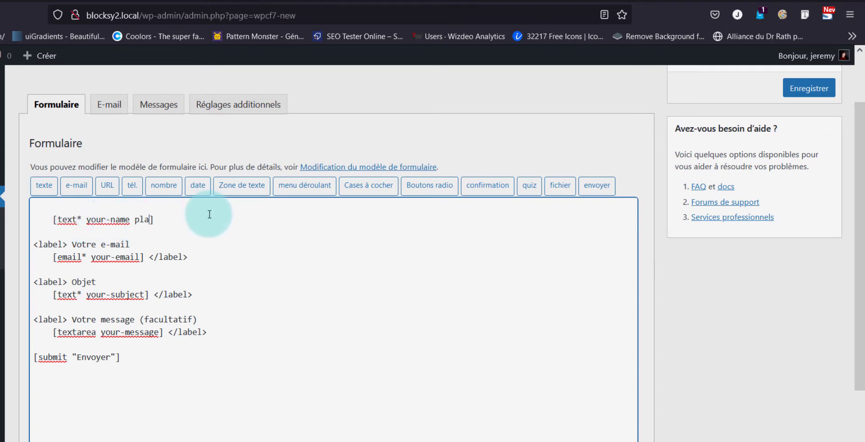
type("ceholder \"Nome")
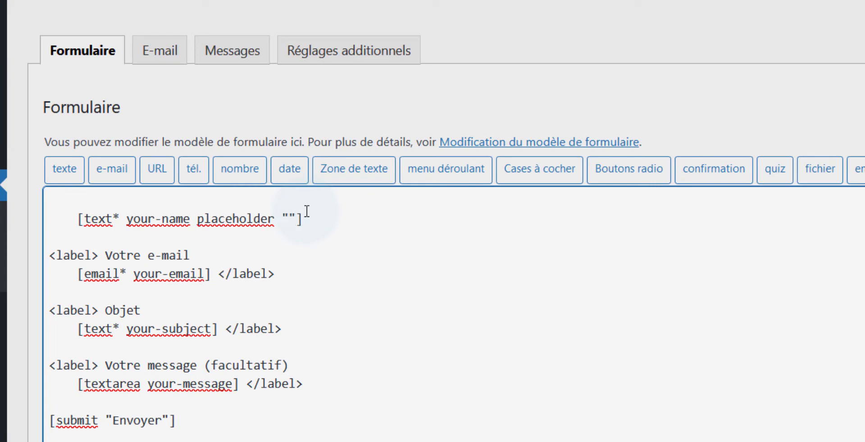
Step: Start generating a date tag on the blank line below the Objet field, with the date not required
left_click(341, 255)
left_click(72, 348)
left_click(295, 172)
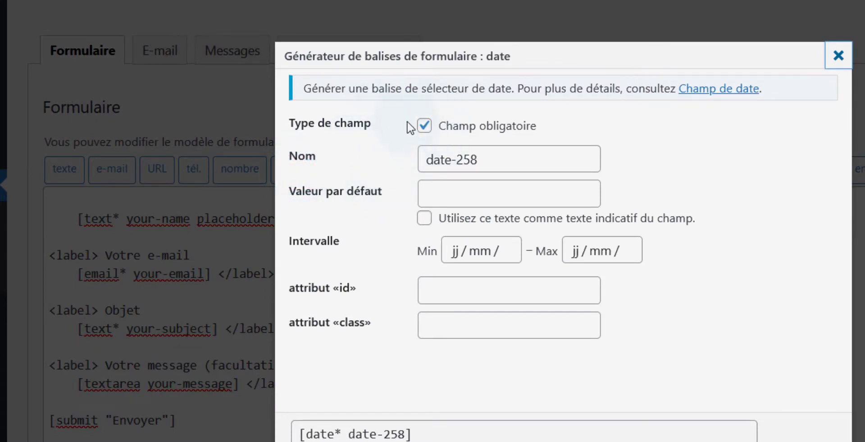
left_click(424, 127)
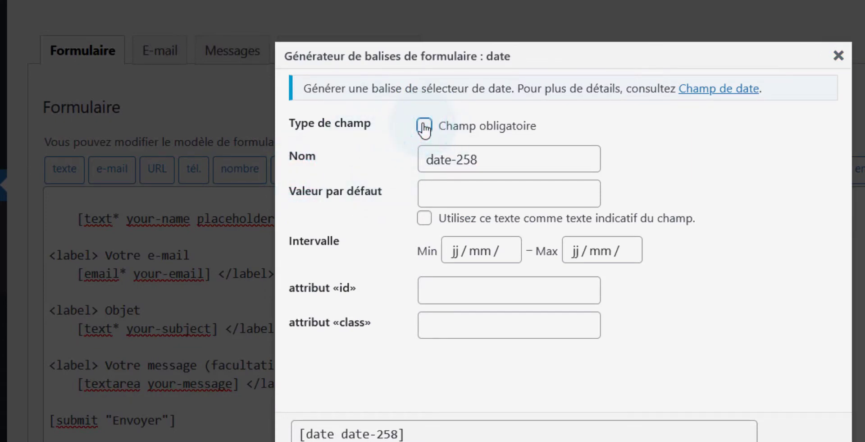
left_click(496, 158)
left_click(443, 193)
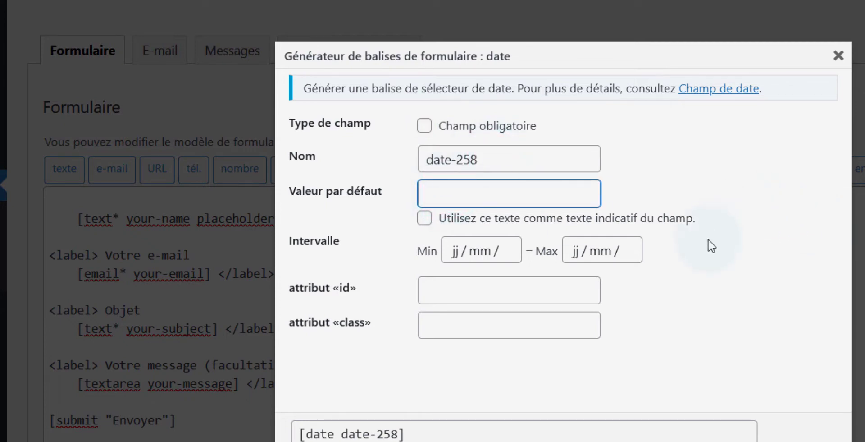
Step: Use "Date de livraison" as the date field's placeholder text, leave its id and class empty, and insert the tag
left_click(504, 221)
left_click(508, 196)
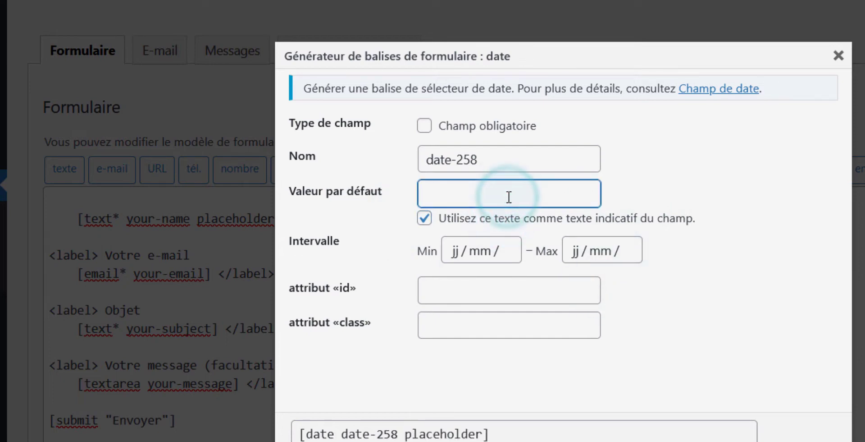
type("Date de livraison")
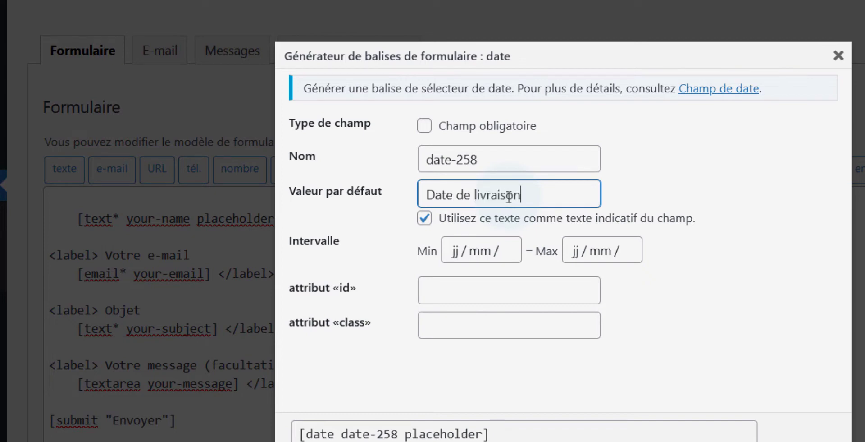
left_click(434, 324)
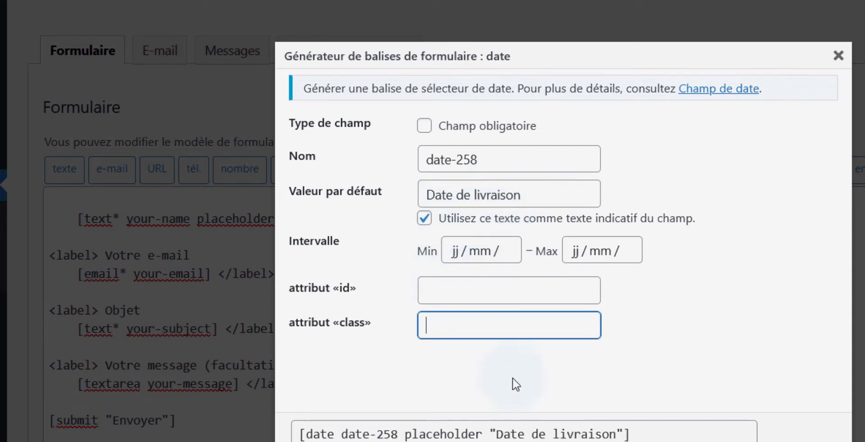
left_click(479, 285)
left_click(495, 325)
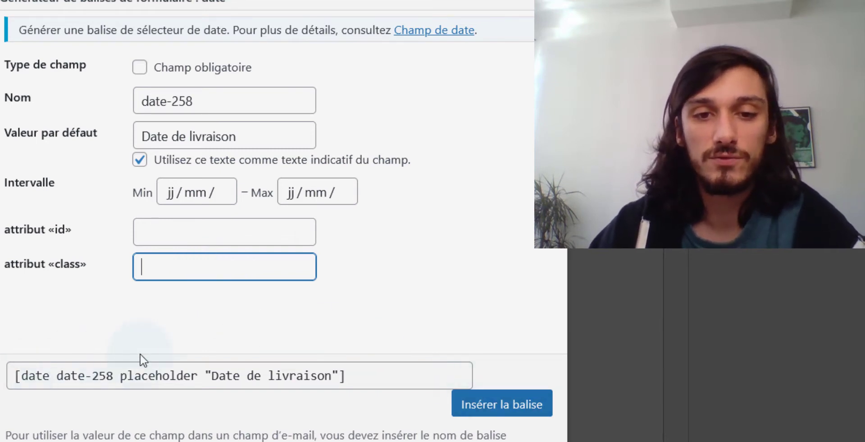
left_click(522, 411)
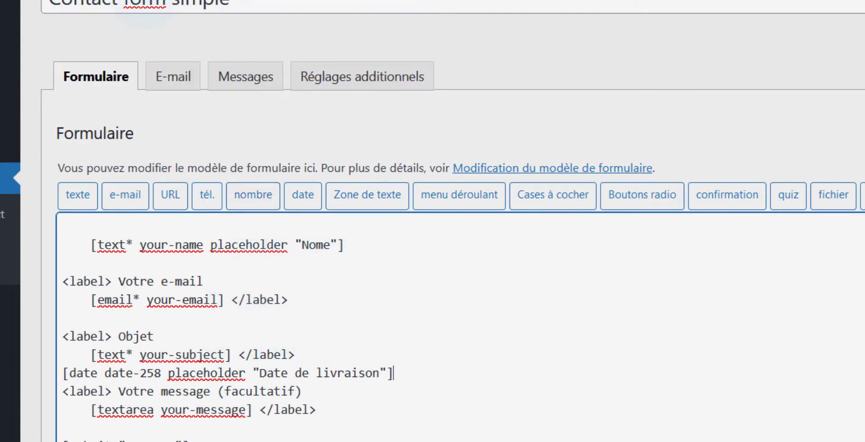
Step: Add the [date-258] tag on the line below [your-message] in the e-mail template's message body
left_click(184, 81)
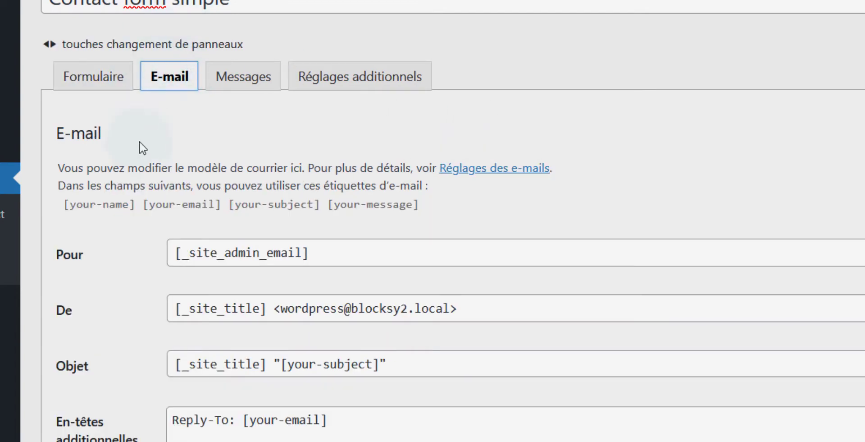
scroll(92, 120, "down", 2)
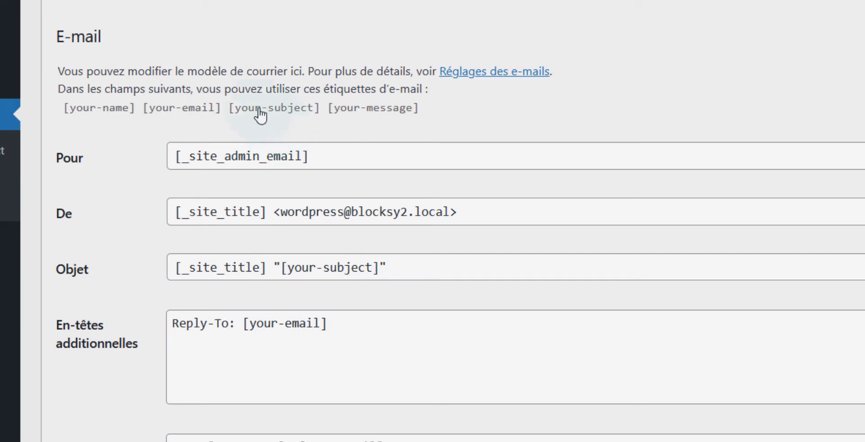
left_click(99, 3)
left_click(92, 275)
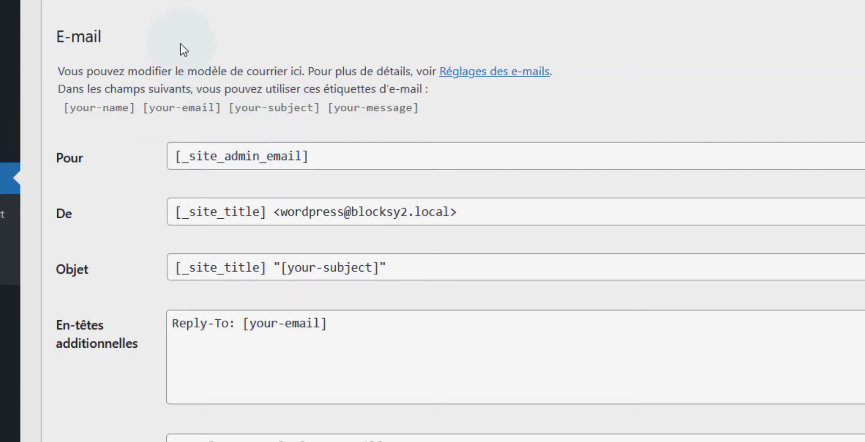
scroll(74, 325, "down", 4)
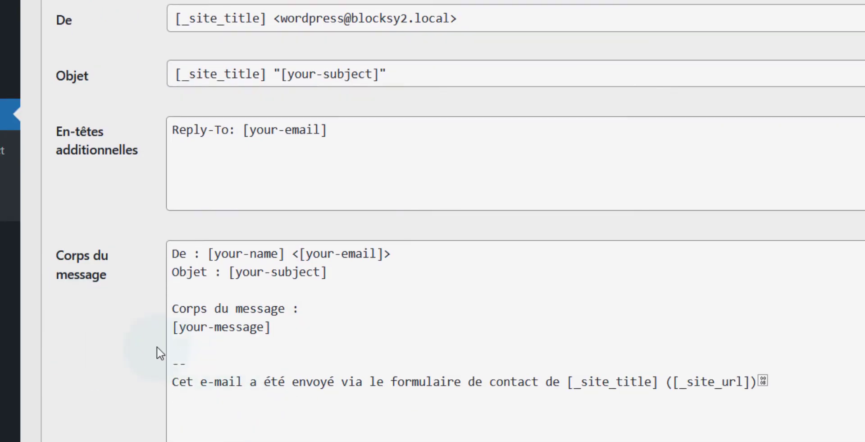
left_click(173, 346)
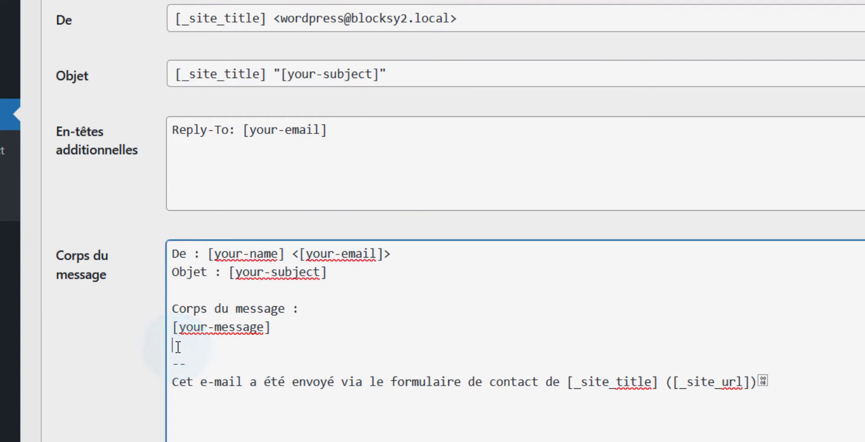
type("[date-28")
key("BackSpace")
type("58]")
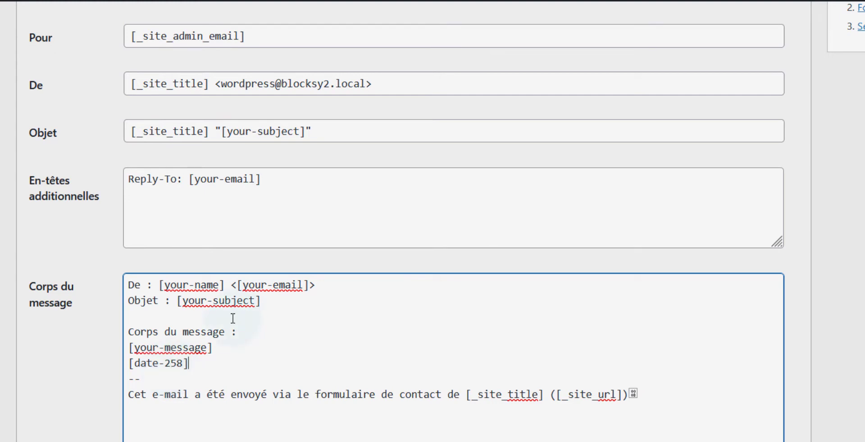
Step: Review the e-mail template's recipient, sender, subject and additional header fields, and look back at the form template
left_click(128, 34)
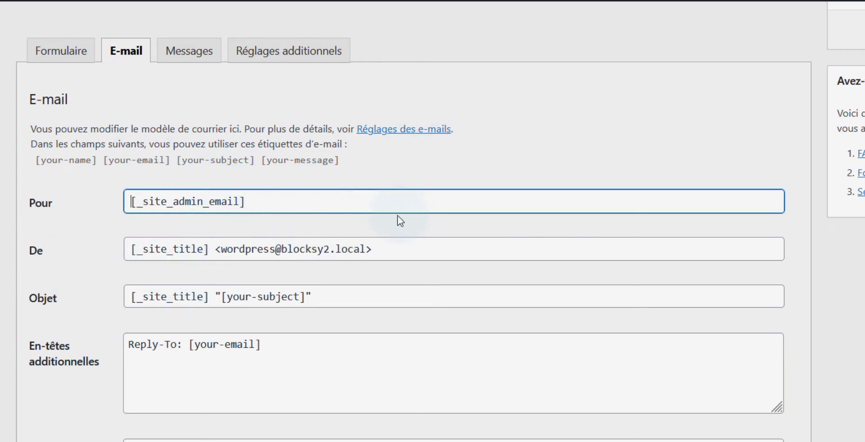
left_click_drag(372, 249, 233, 249)
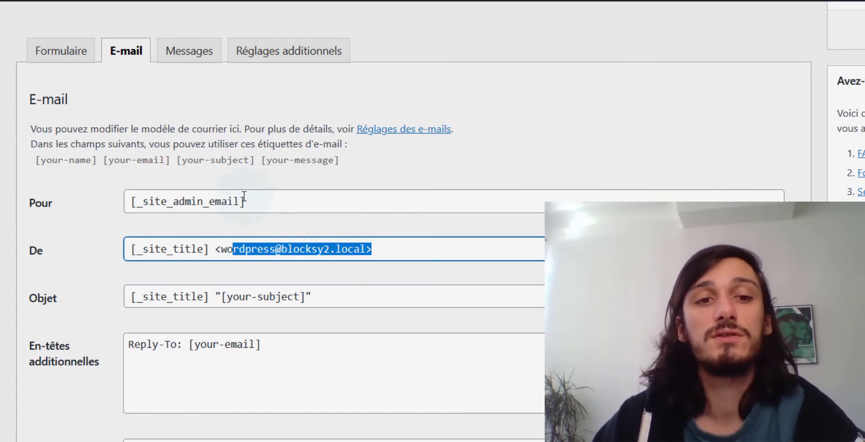
left_click(339, 363)
scroll(315, 199, "down", 2)
left_click(312, 204)
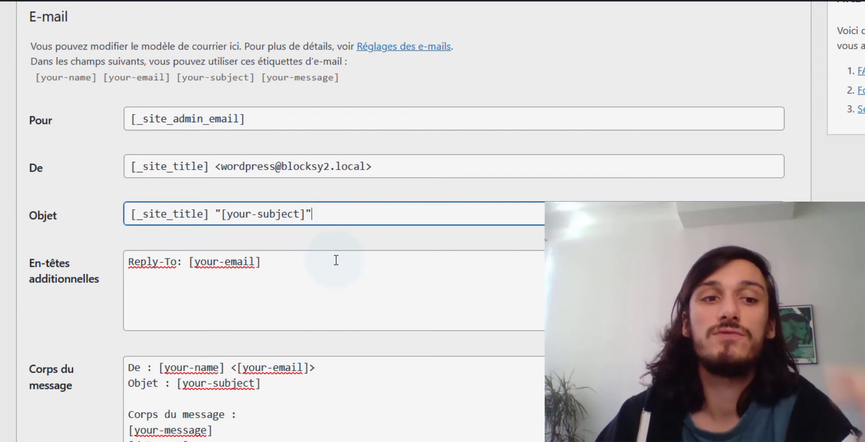
left_click(273, 201)
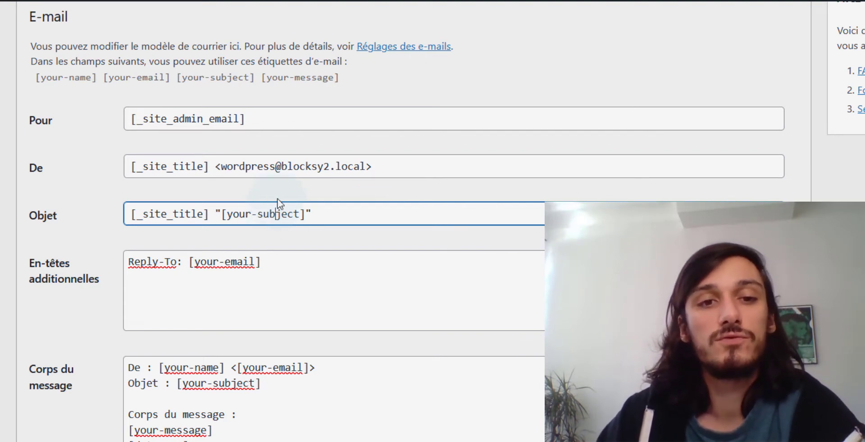
left_click(194, 212)
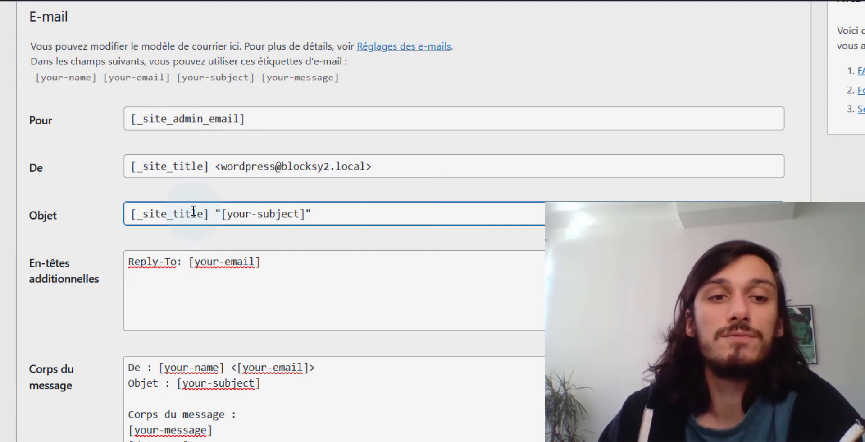
scroll(169, 305, "down", 2)
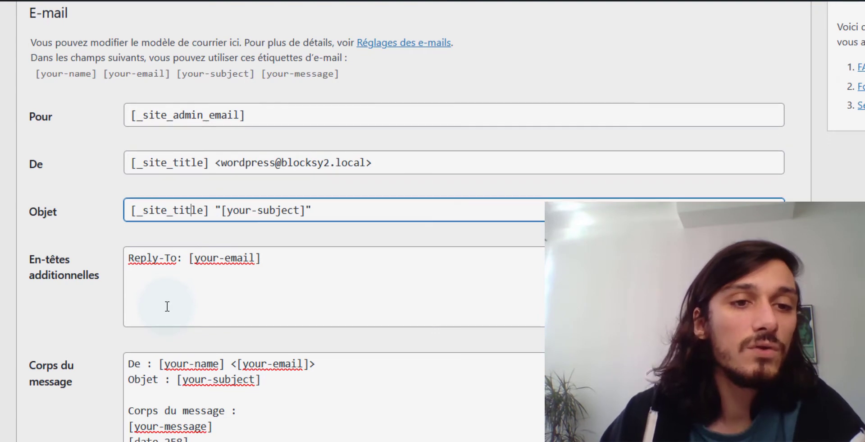
left_click(261, 191)
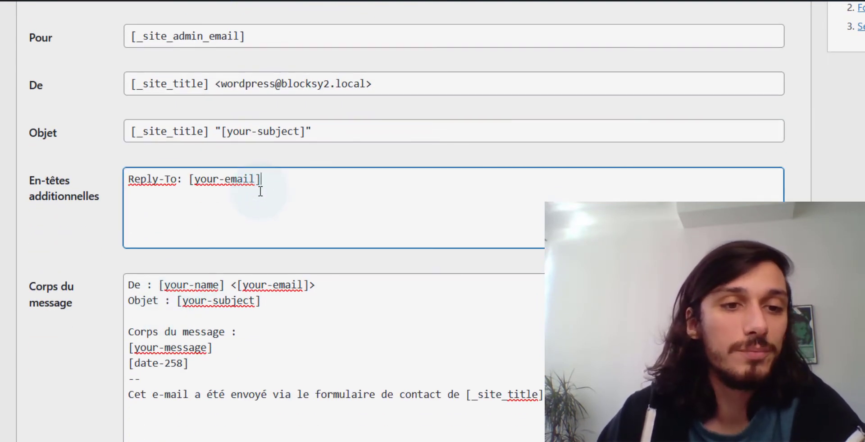
scroll(261, 191, "down", 2)
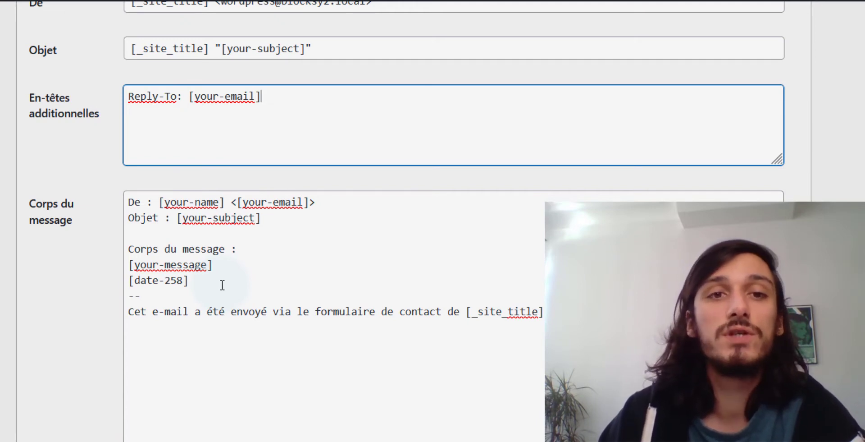
scroll(222, 285, "up", 7)
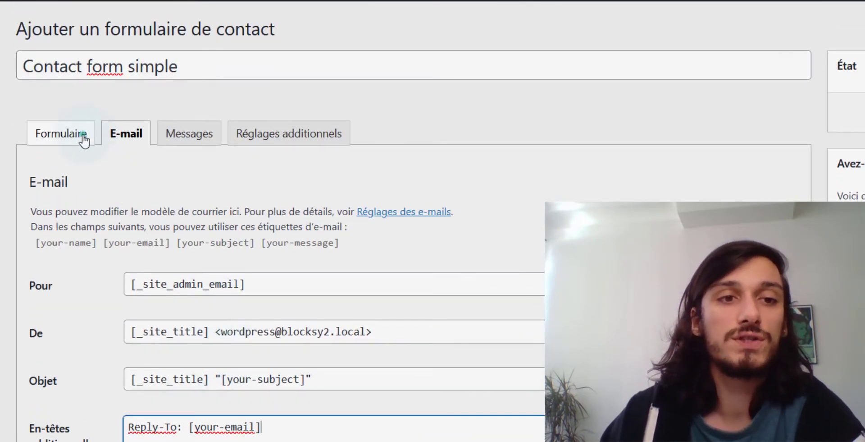
left_click(84, 141)
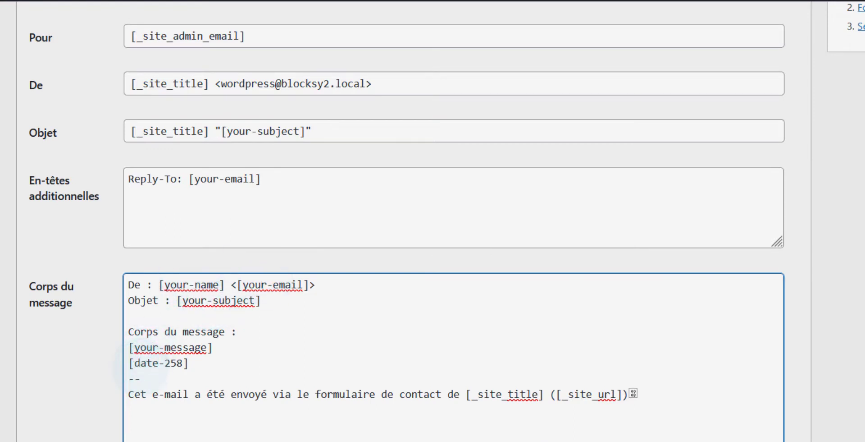
Step: Delete the closing "Cet e-mail a été envoyé via le formulaire de contact" line from the e-mail's message body
scroll(135, 370, "down", 3)
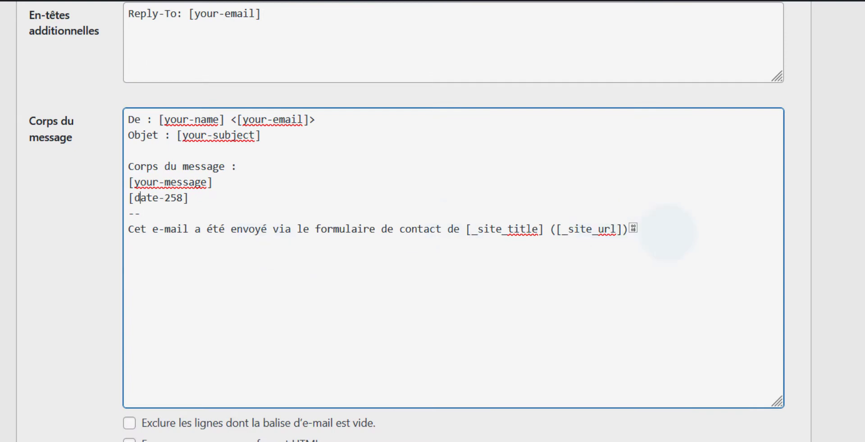
left_click_drag(667, 232, 120, 229)
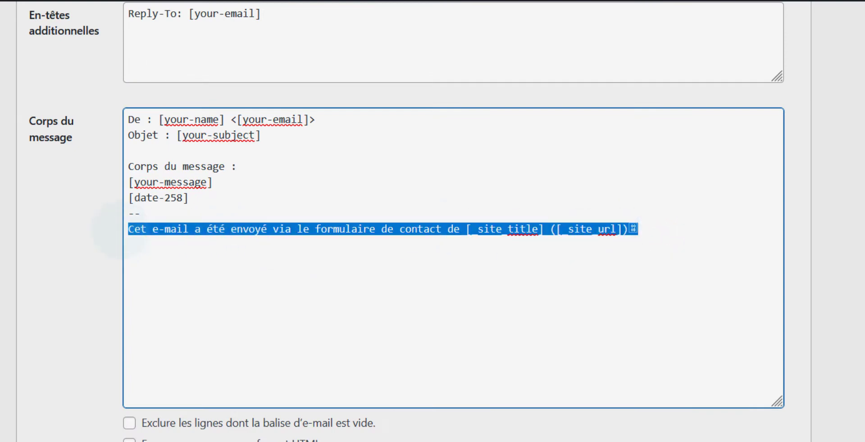
key("BackSpace")
Step: Examine the e-mail template's Fichiers joints field and compare it with the tags in the form template
scroll(119, 230, "down", 5)
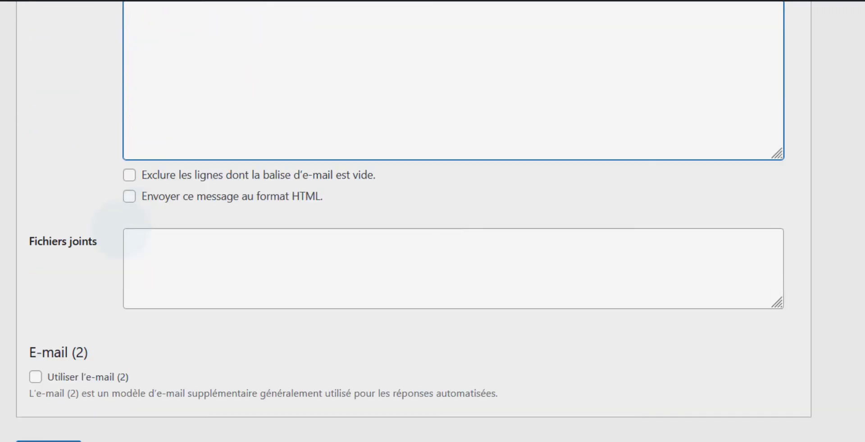
left_click(169, 257)
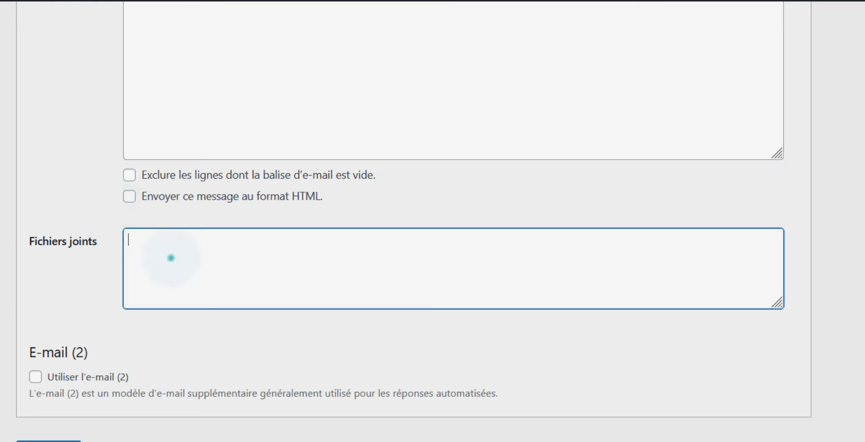
scroll(169, 257, "up", 15)
left_click(68, 133)
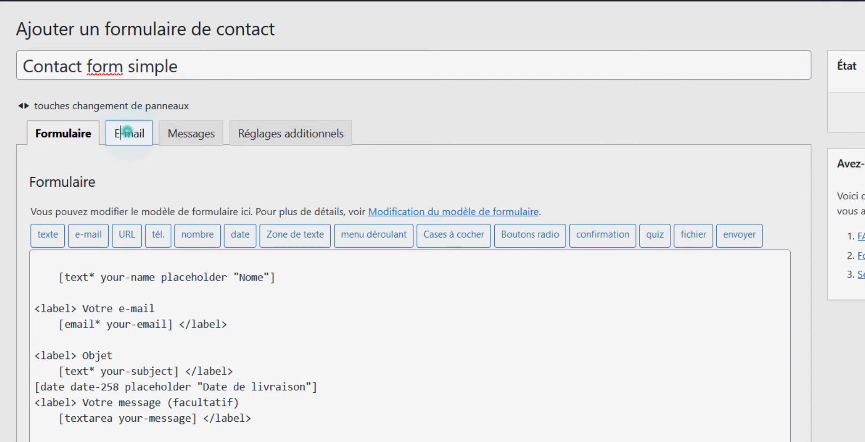
left_click(121, 133)
scroll(110, 154, "down", 10)
scroll(143, 287, "down", 4)
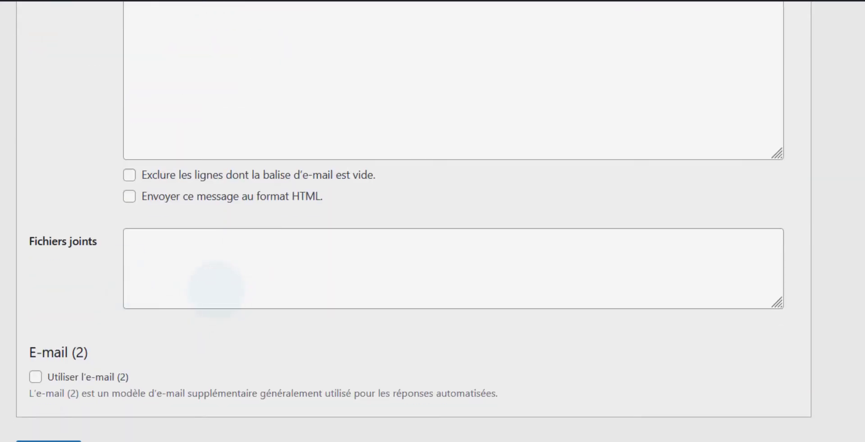
Step: Try the e-mail template's options for excluding lines with empty e-mail tags and sending the message in HTML format
scroll(209, 289, "up", 4)
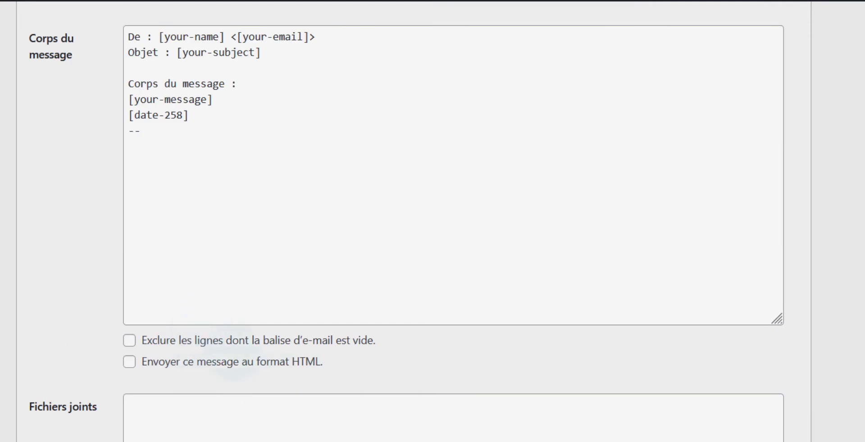
left_click(233, 340)
left_click(247, 361)
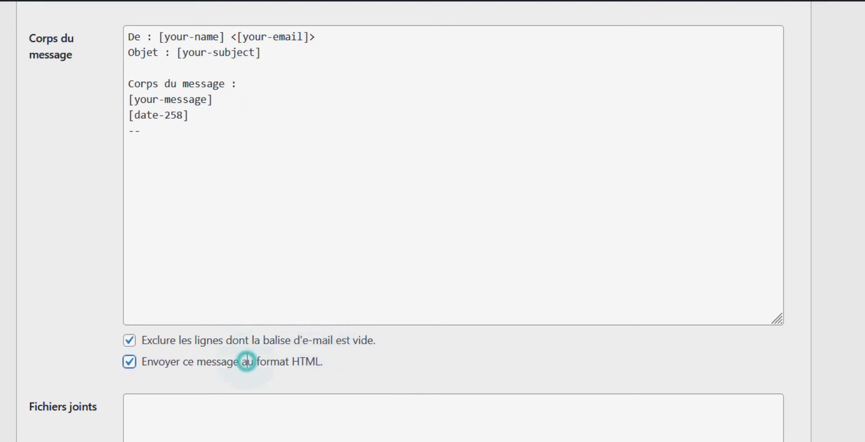
left_click(254, 339)
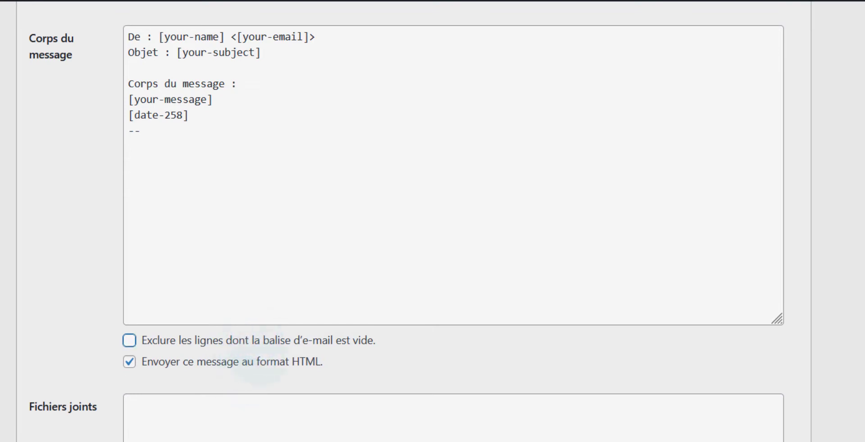
left_click(260, 361)
scroll(259, 361, "down", 4)
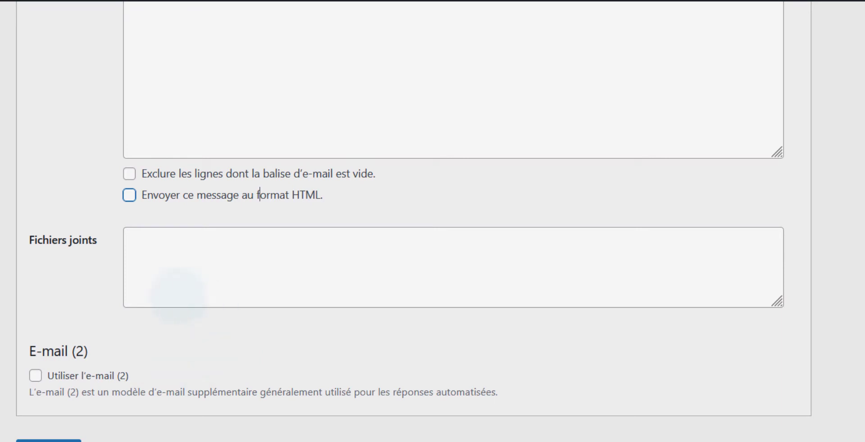
Step: Review the form's configurable response messages, from successful sending to validation errors for dates, numbers, e-mail and URLs
scroll(259, 195, "up", 15)
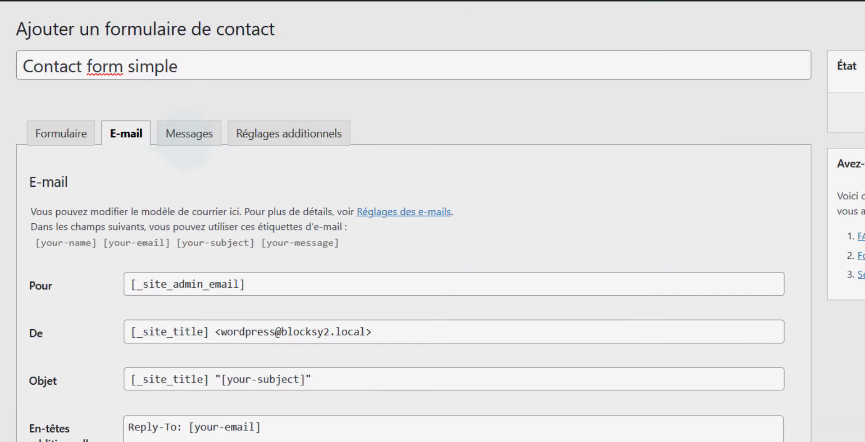
left_click(188, 134)
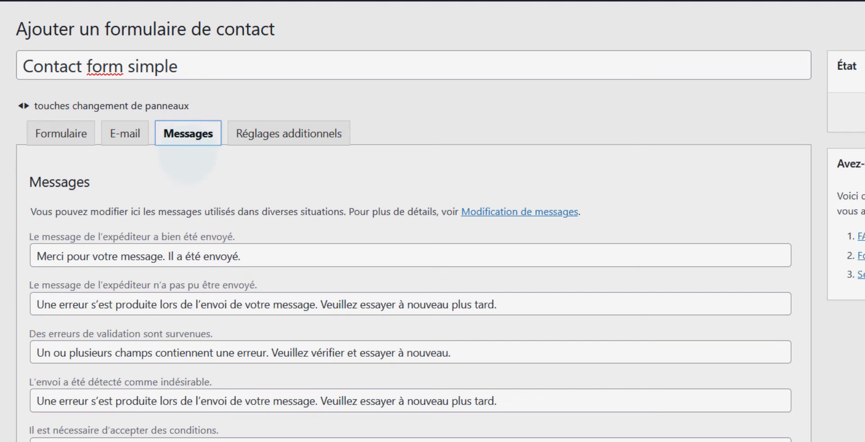
scroll(406, 271, "down", 2)
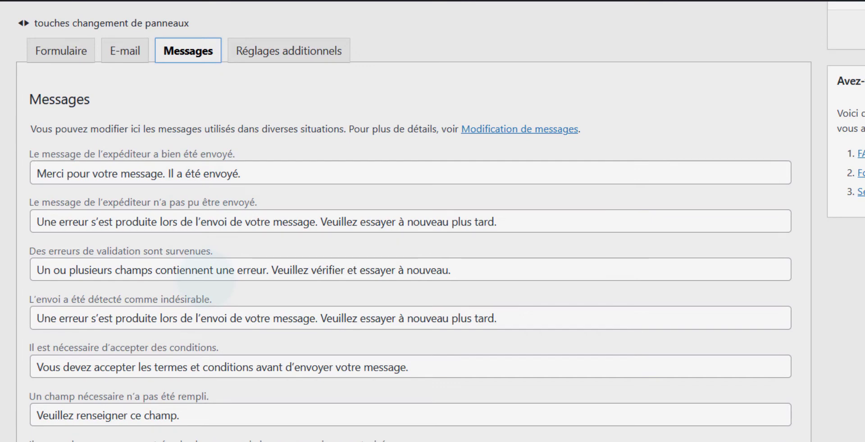
scroll(205, 281, "down", 4)
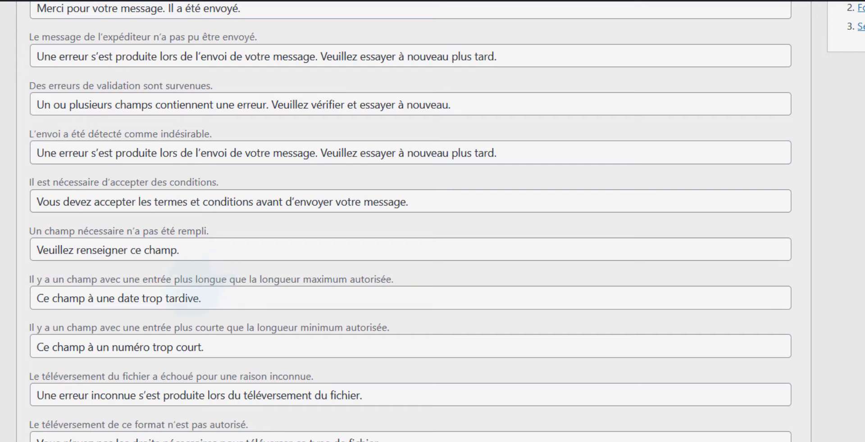
scroll(192, 288, "down", 5)
scroll(193, 285, "down", 7)
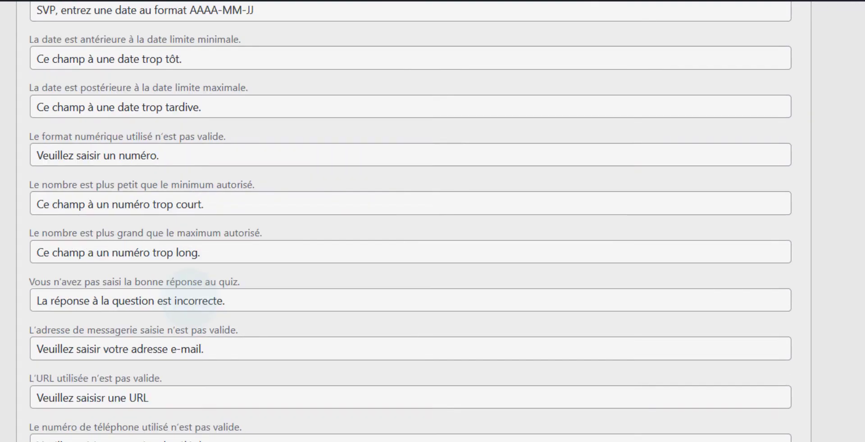
scroll(189, 293, "up", 15)
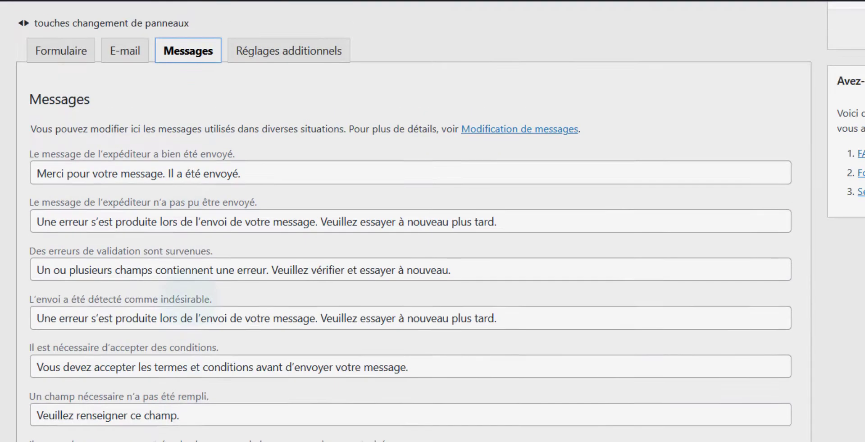
scroll(189, 288, "up", 2)
Step: Leave the additional settings empty, save the contact form and copy its shortcode
left_click(276, 131)
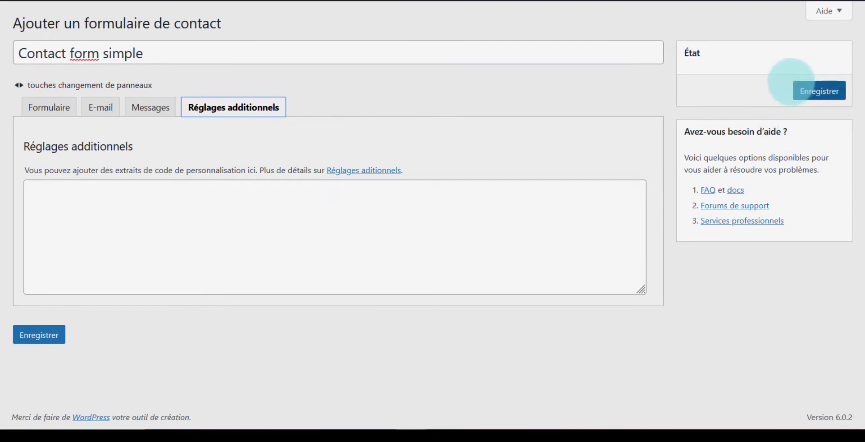
left_click(38, 333)
left_click(234, 135)
key("ctrl+c")
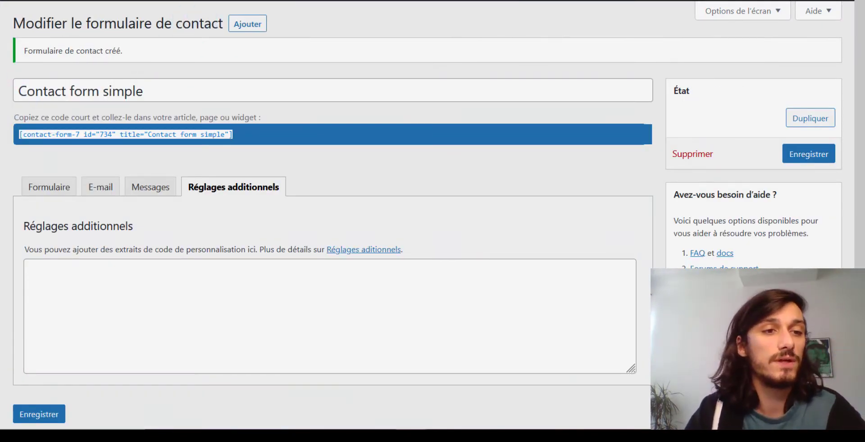
Step: Create a new page titled "Contact" and open it for editing with Elementor
mouse_move(2, 108)
left_click(40, 115)
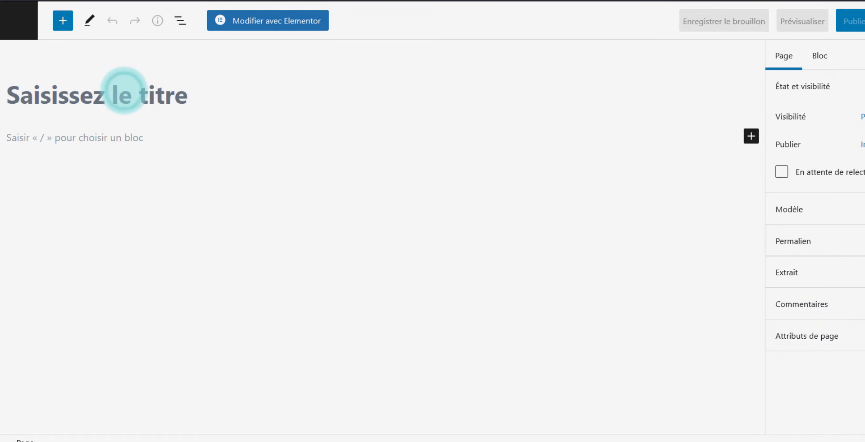
left_click(124, 90)
type("Contact")
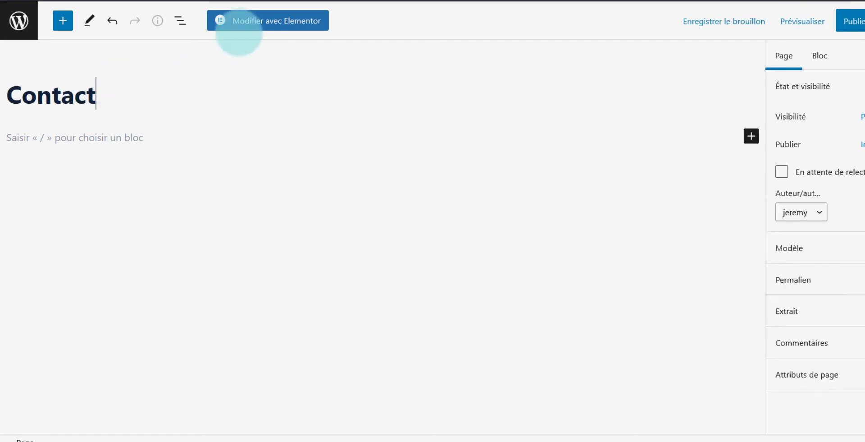
left_click(262, 21)
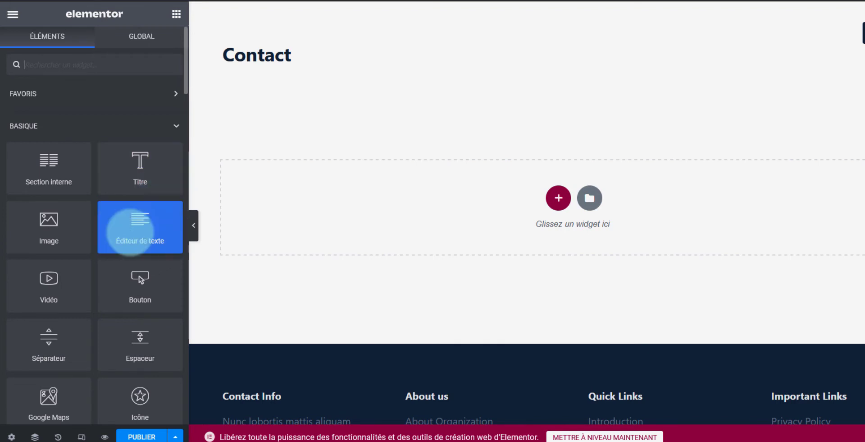
Step: Add a text editor widget with the copied form shortcode in place of its sample text, and publish the page
left_click_drag(130, 232, 560, 193)
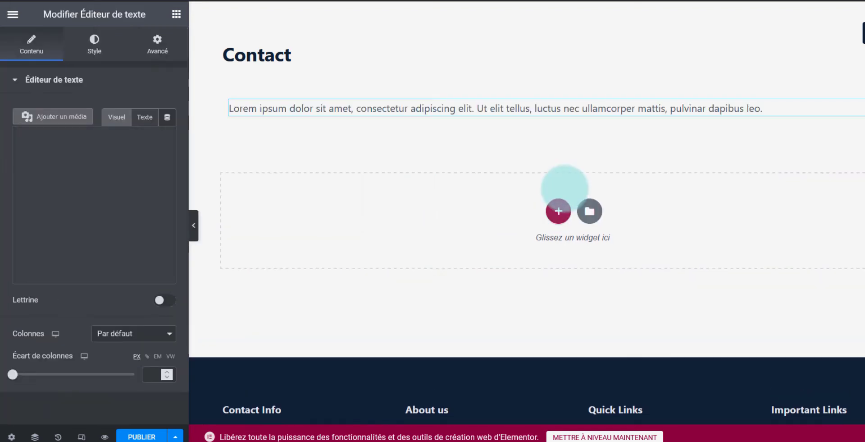
left_click(149, 217)
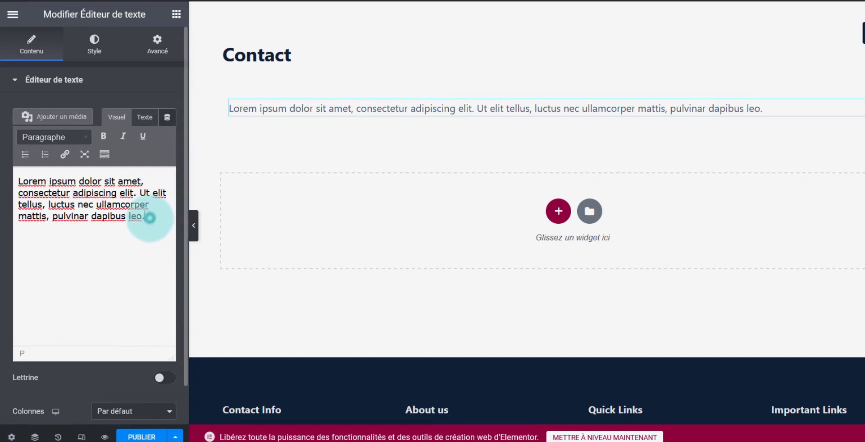
key("ctrl+a")
key("ctrl+v")
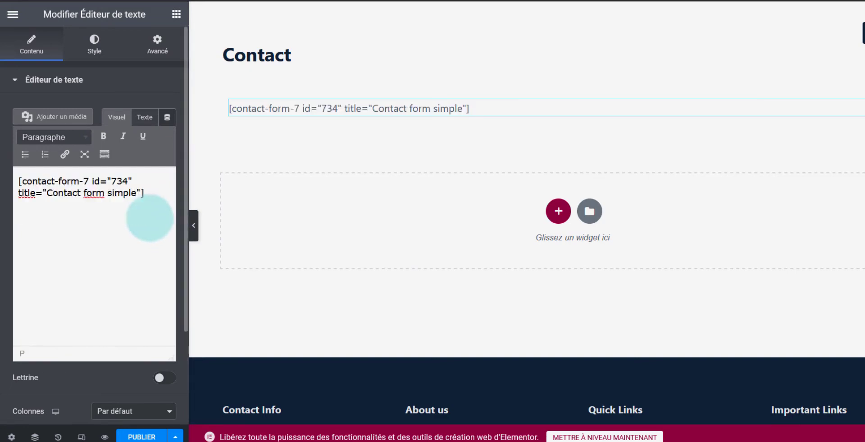
left_click(141, 436)
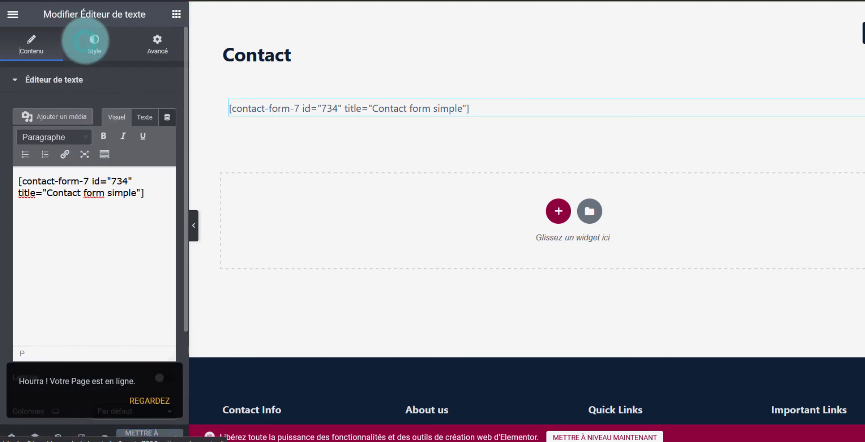
Step: Set the text editor widget's text colour to the global colour Accentué (#61CE70)
left_click(90, 41)
scroll(250, 198, "down", 3)
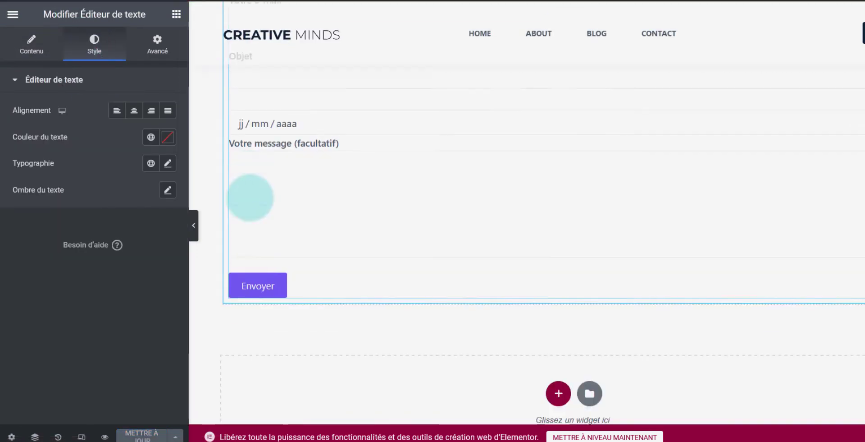
scroll(323, 113, "up", 3)
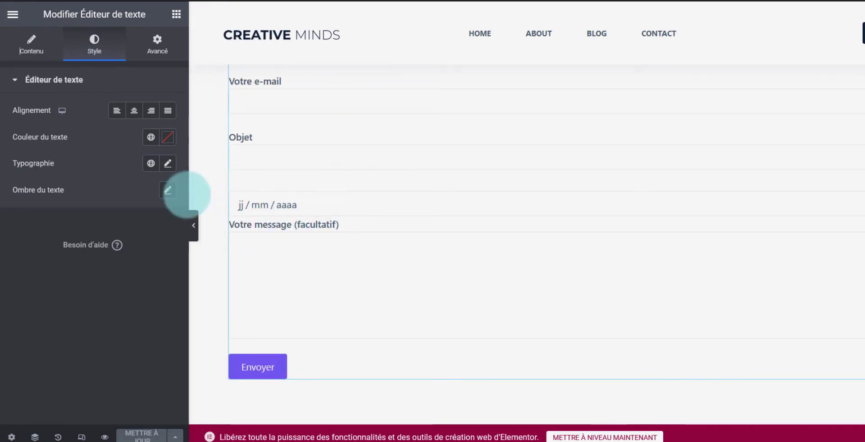
left_click(153, 137)
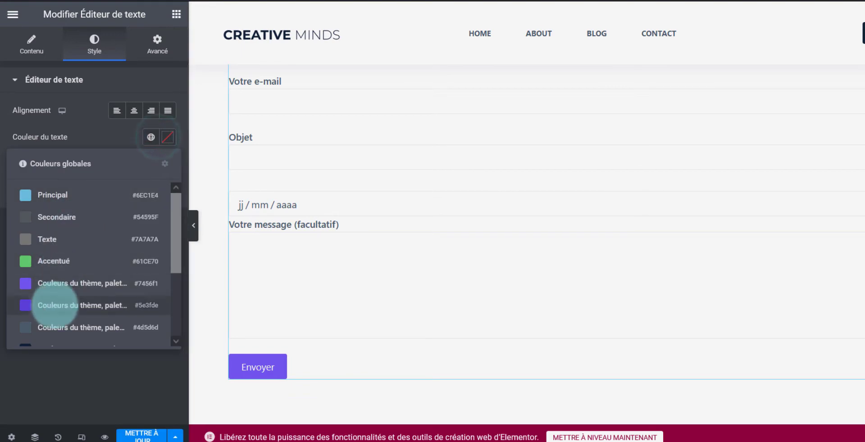
left_click(72, 261)
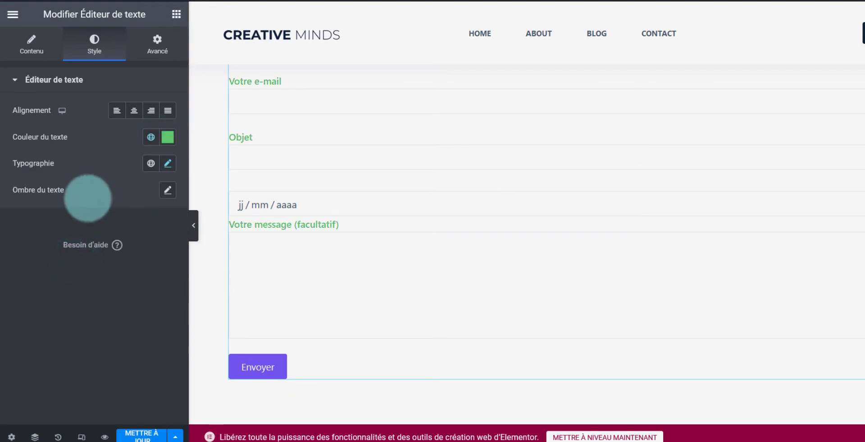
Step: Examine the text editor widget's margin, padding, width and position settings alongside the form in the page preview
scroll(294, 224, "up", 2)
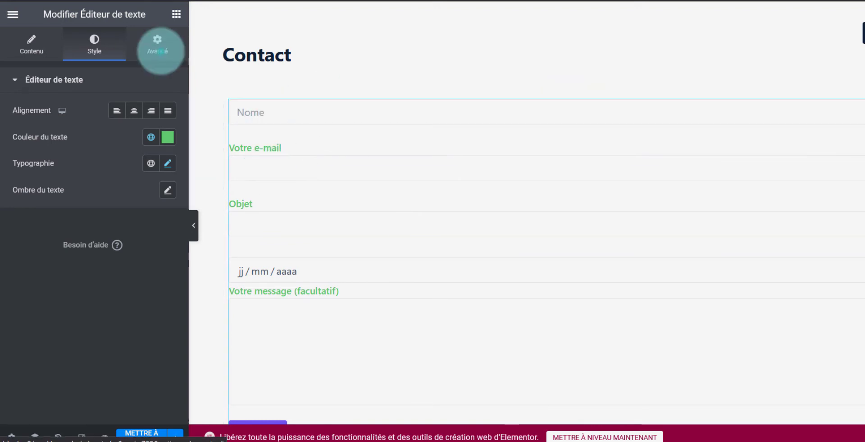
left_click(157, 45)
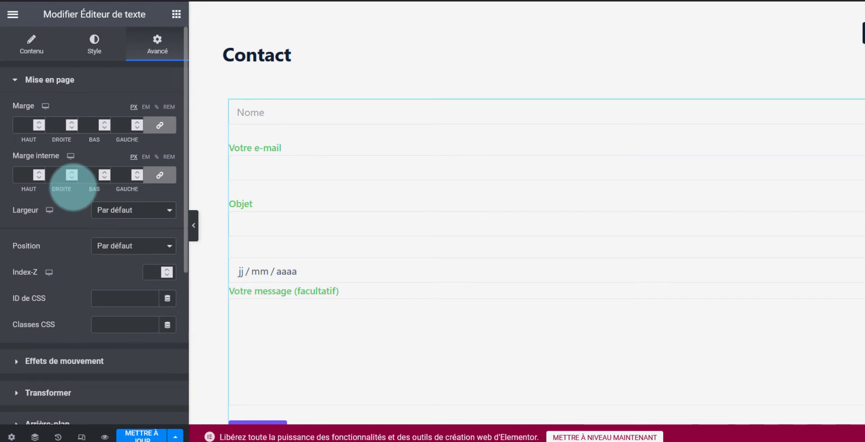
scroll(443, 199, "down", 3)
scroll(442, 199, "up", 1)
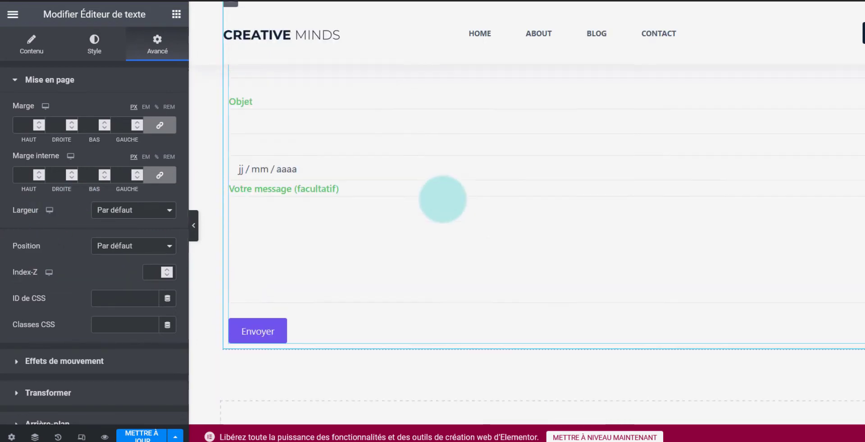
scroll(442, 199, "up", 2)
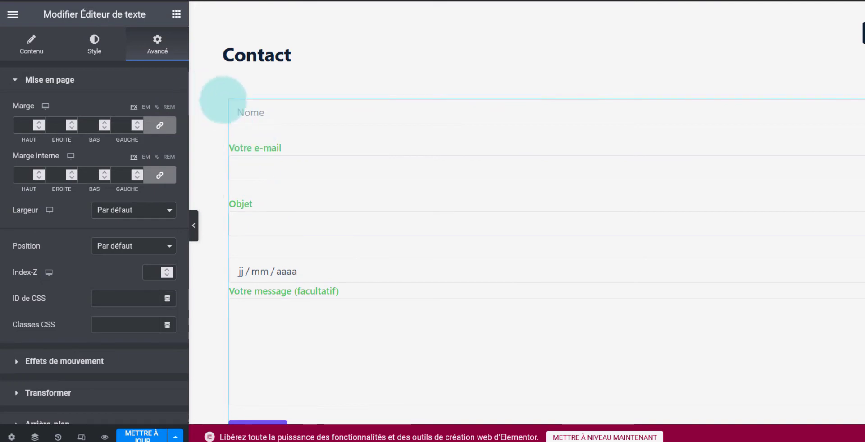
Step: Give the column containing the form a gradient background with the global colour Principal (#6EC1E4) as its first colour
left_click(231, 100)
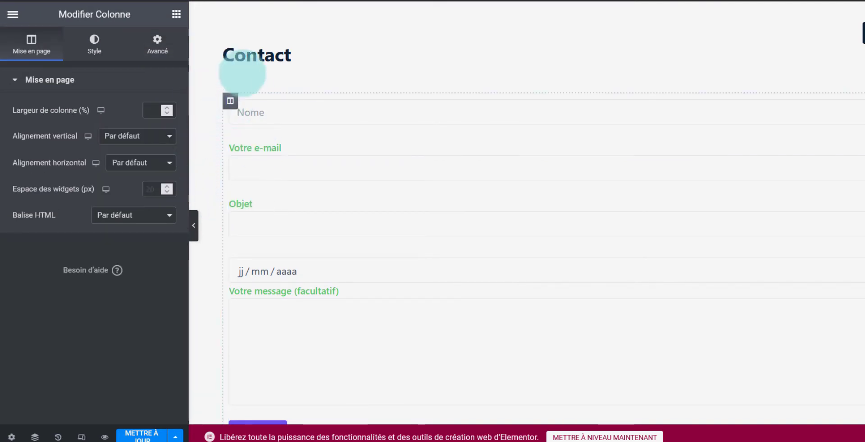
scroll(257, 309, "down", 2)
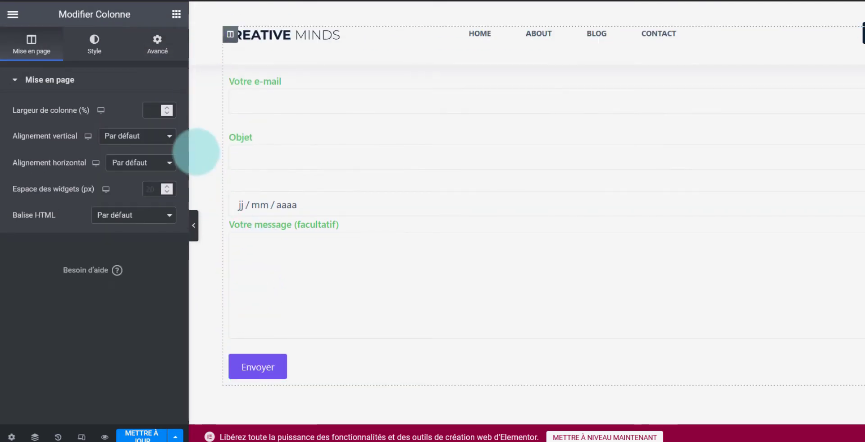
scroll(259, 157, "up", 2)
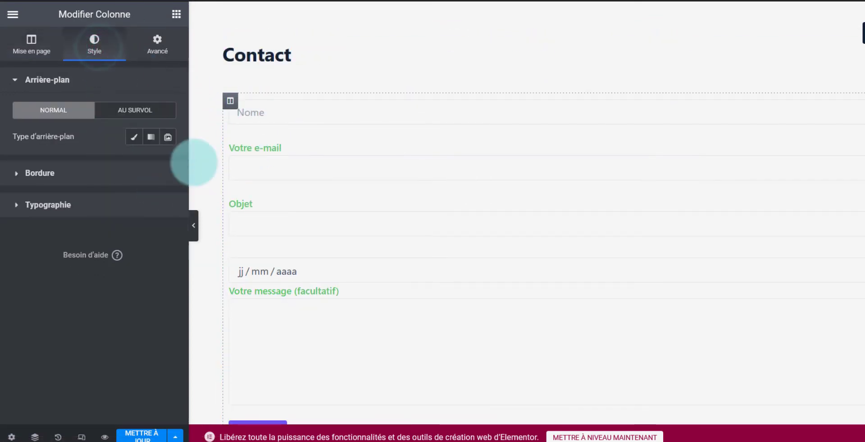
left_click(150, 137)
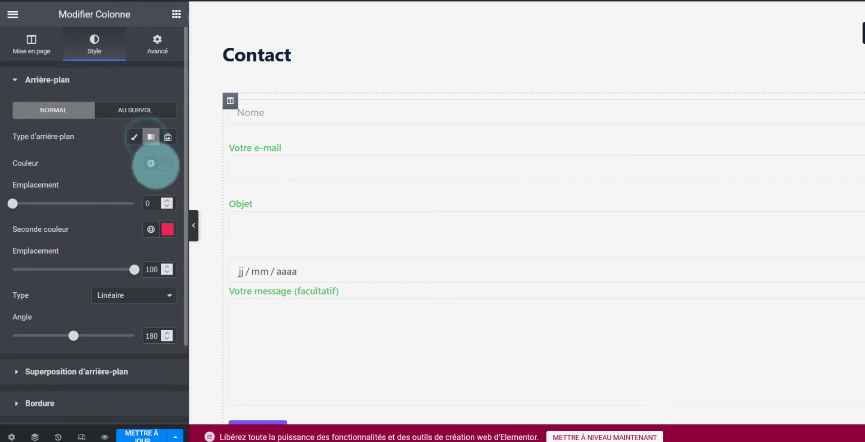
left_click(151, 163)
left_click(75, 220)
scroll(321, 226, "down", 2)
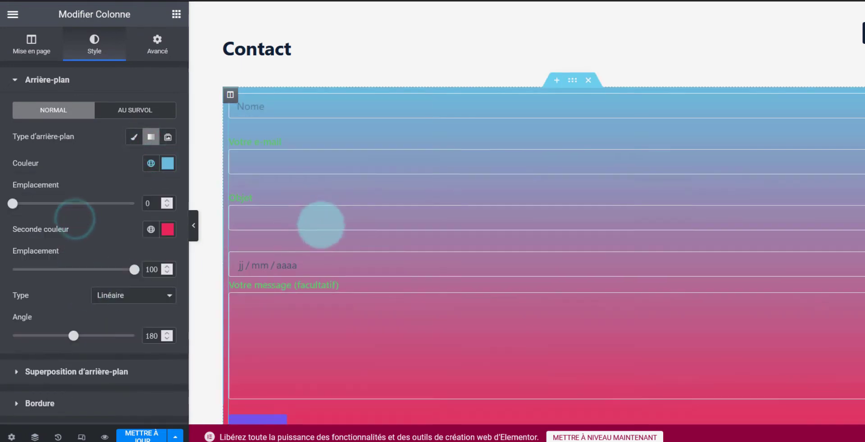
scroll(319, 226, "up", 2)
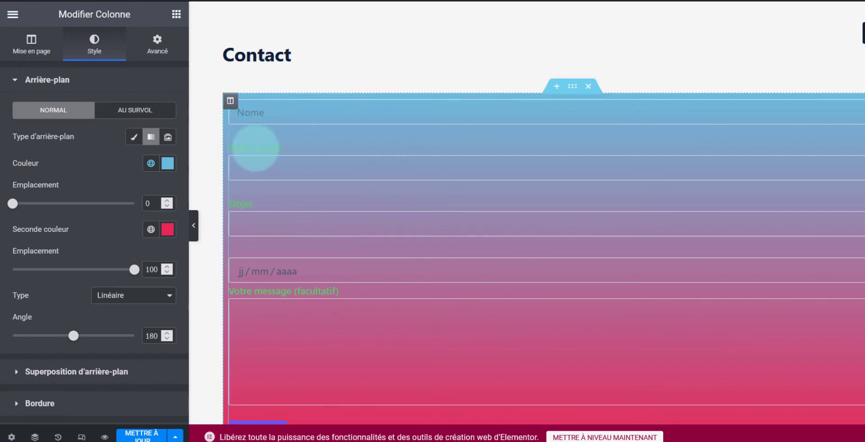
Step: Review the alignment, text colour, typography and shadow settings of the form's text editor widget alongside the page preview
left_click(267, 165)
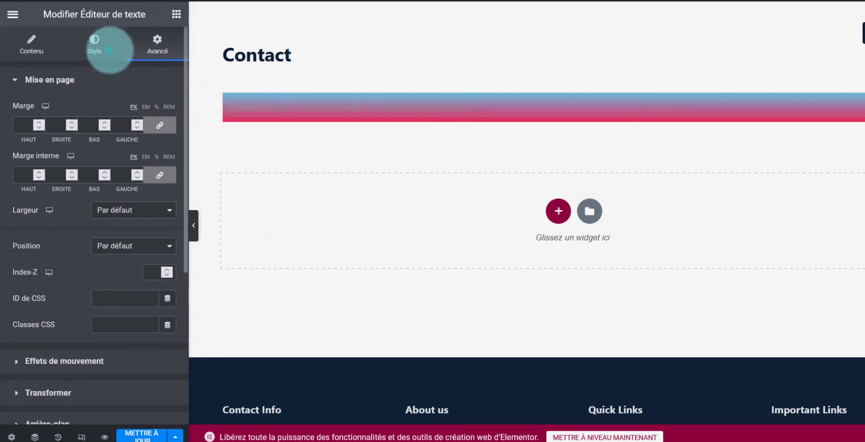
left_click(106, 46)
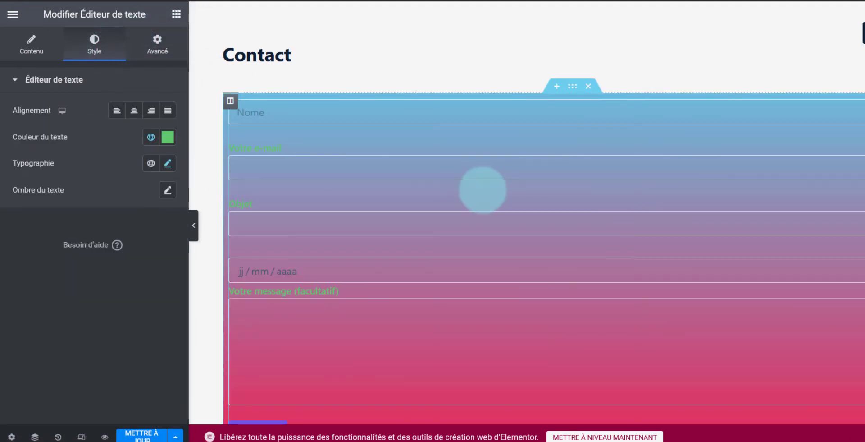
scroll(483, 190, "down", 3)
scroll(480, 185, "up", 3)
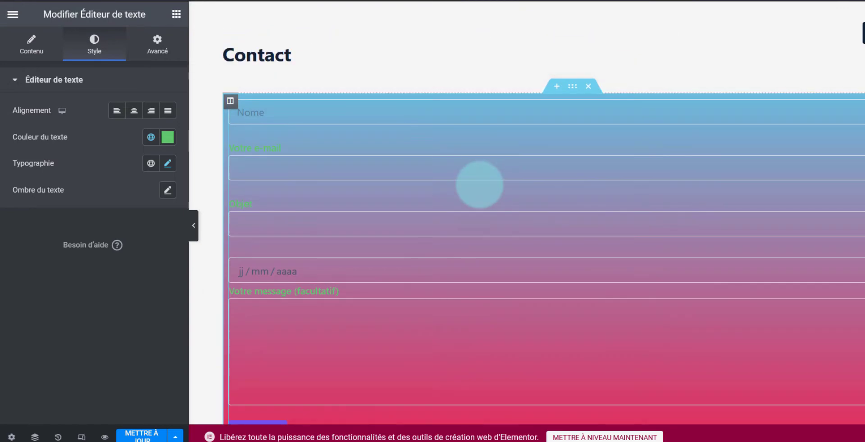
scroll(479, 184, "down", 2)
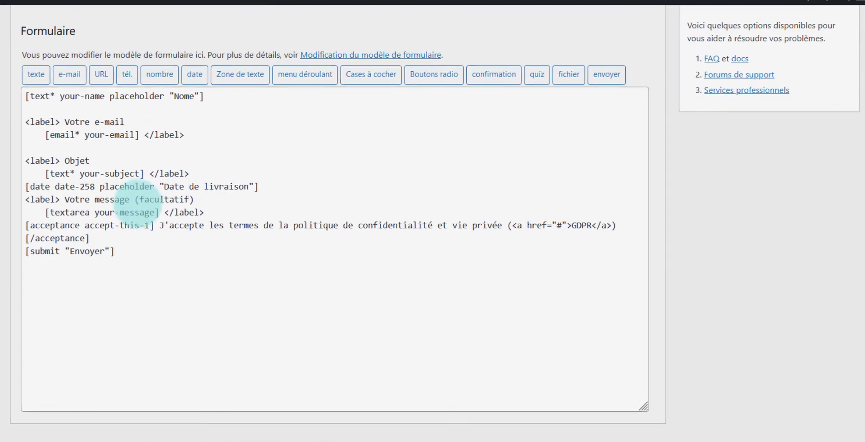
Step: Add a blank line before the acceptance tag and another before the submit tag in the form template
left_click(100, 225)
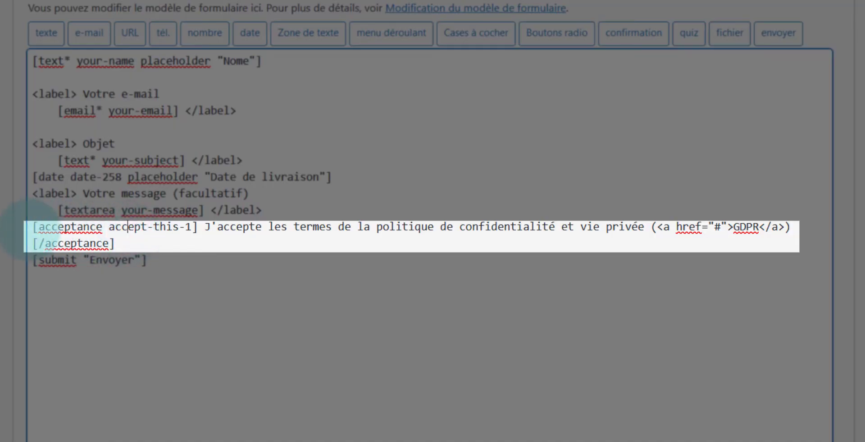
left_click(31, 226)
left_click(30, 253)
key("Return")
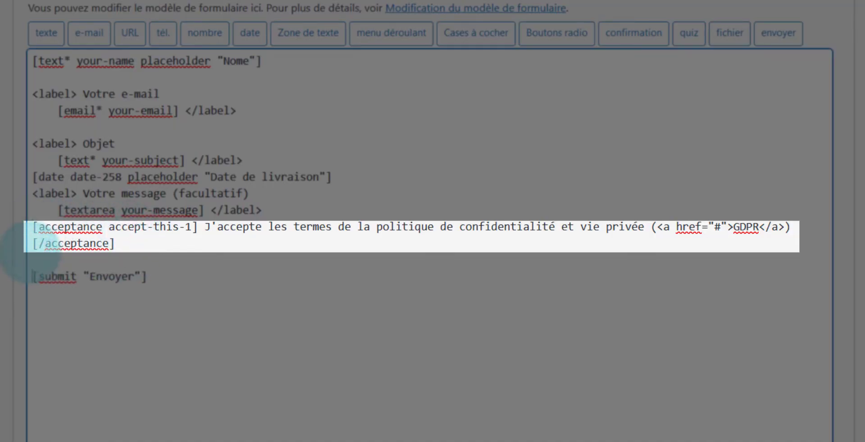
left_click(32, 226)
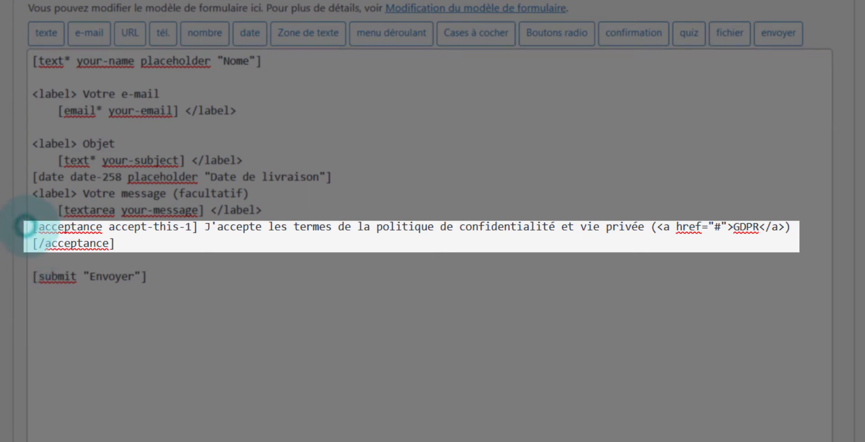
key("Return")
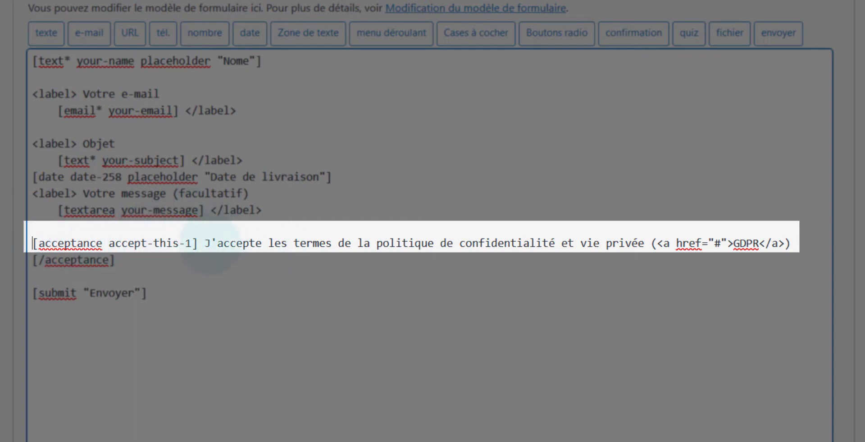
Step: Examine the acceptance tag's consent text with its GDPR link and the tag's name accept-this-1
left_click_drag(199, 244, 715, 243)
left_click(722, 244)
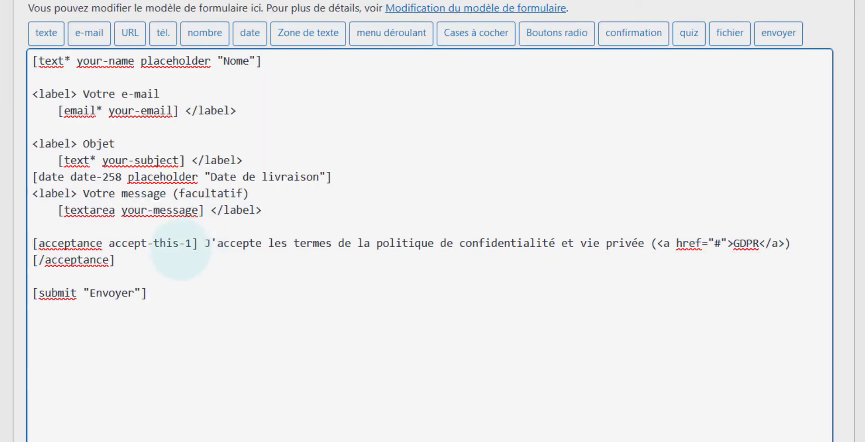
left_click_drag(83, 243, 178, 245)
left_click(117, 260)
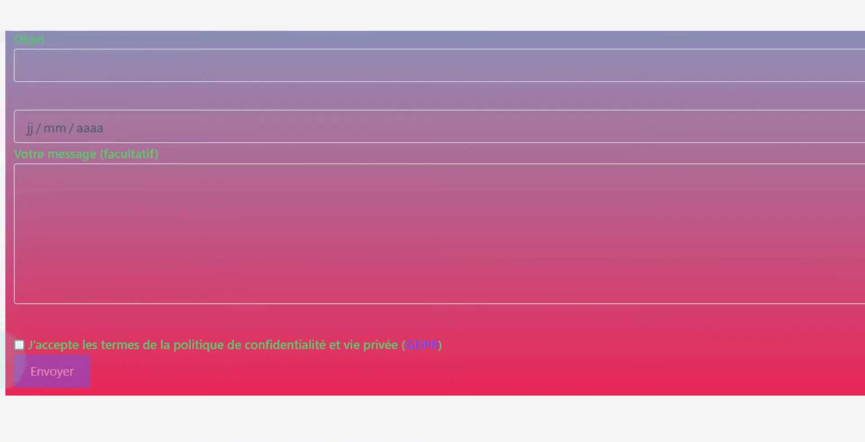
Step: Test the privacy consent checkbox on the published contact form by switching it on and off
scroll(193, 248, "down", 2)
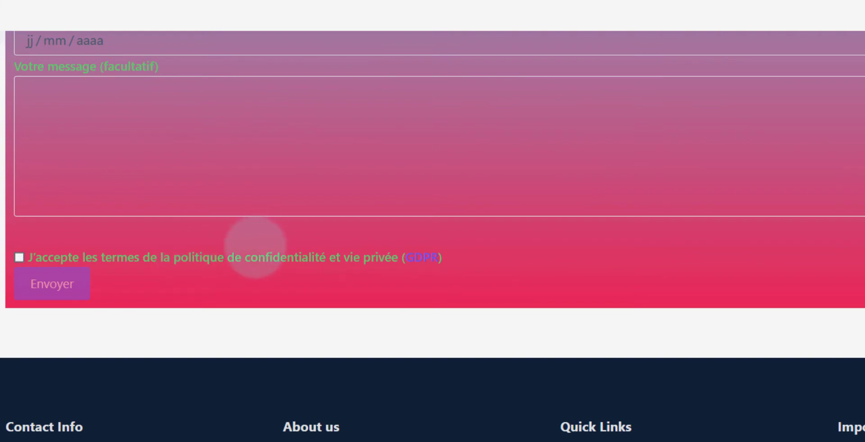
left_click(19, 257)
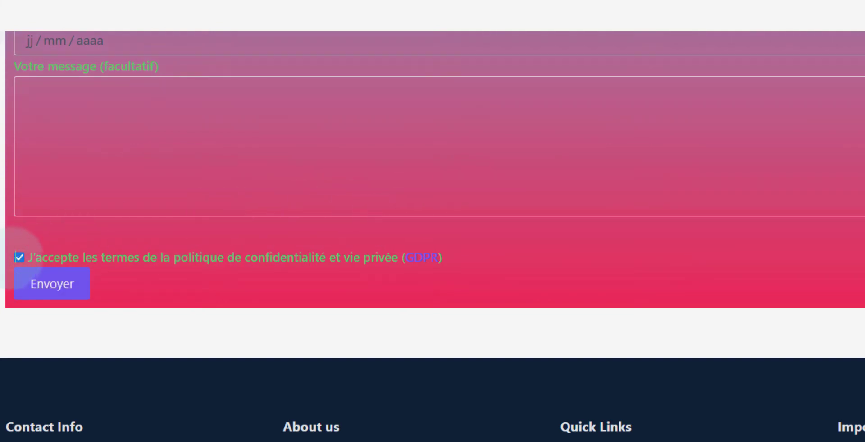
left_click(18, 257)
left_click(19, 256)
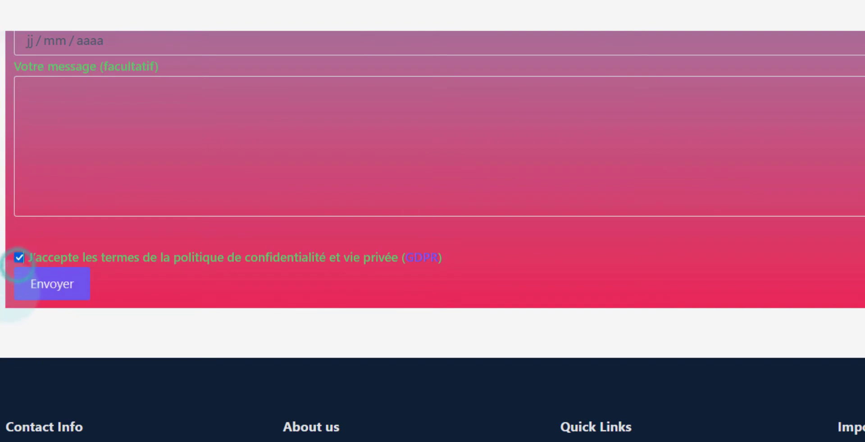
left_click(19, 255)
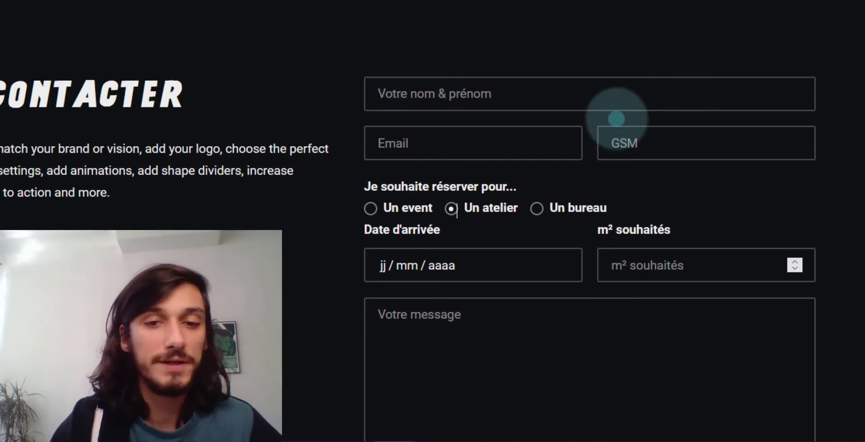
Step: Test the conditional fields of the sample reservation form by switching between Un event and Un atelier
left_click(371, 208)
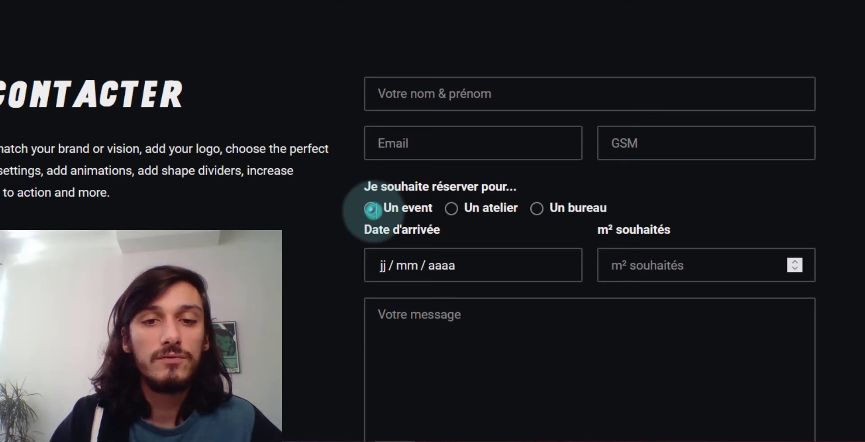
left_click(450, 209)
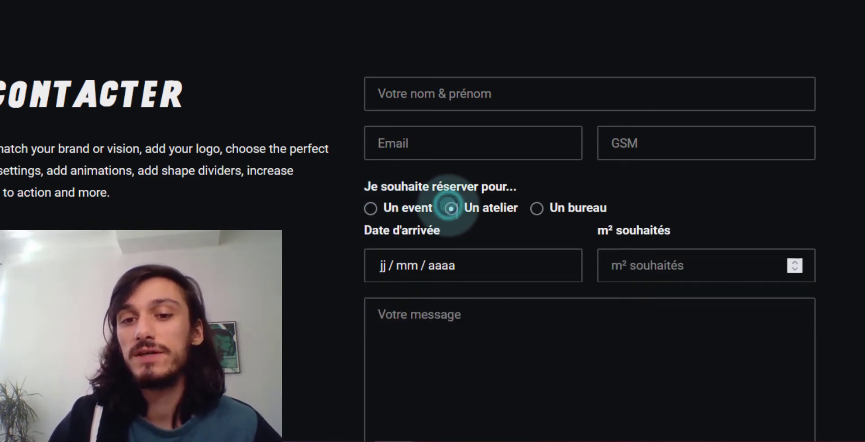
left_click(371, 208)
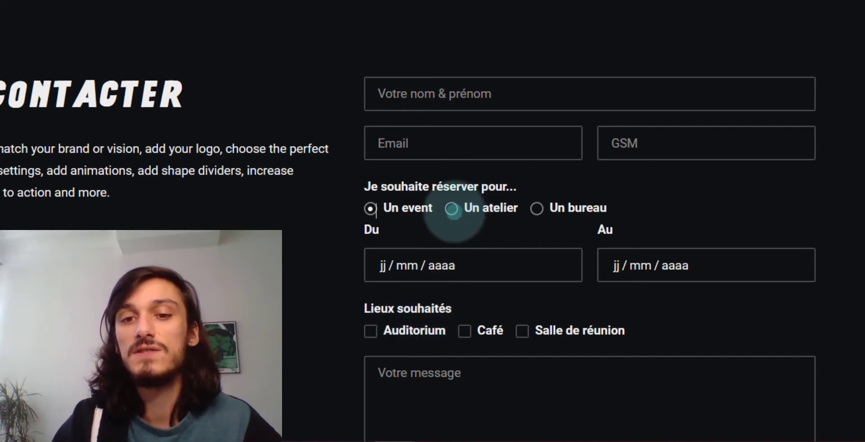
left_click(451, 208)
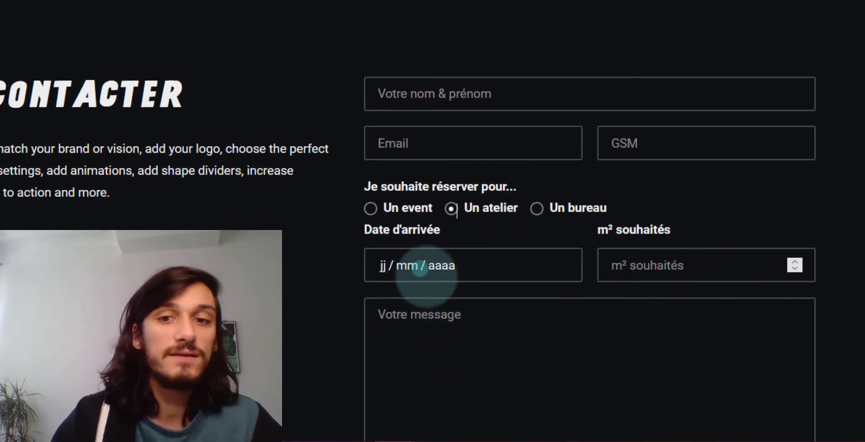
Step: Try 24 as the m² souhaités for Un atelier, and the Salle de réunion and Café choices for Un event
left_click(648, 264)
type("24")
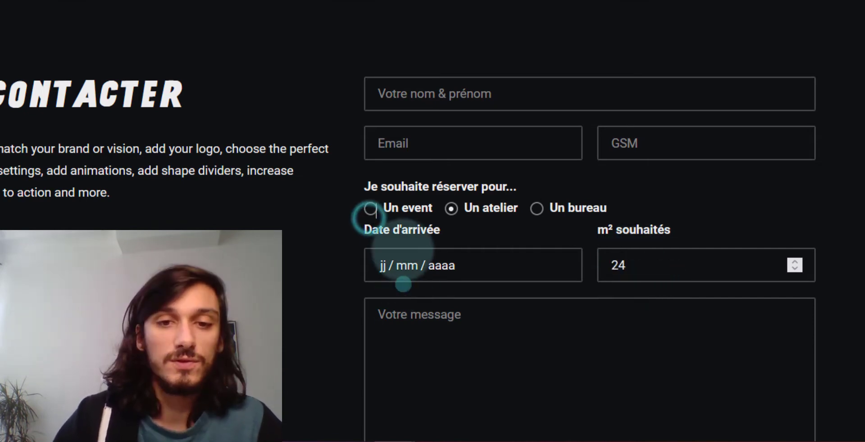
left_click(370, 208)
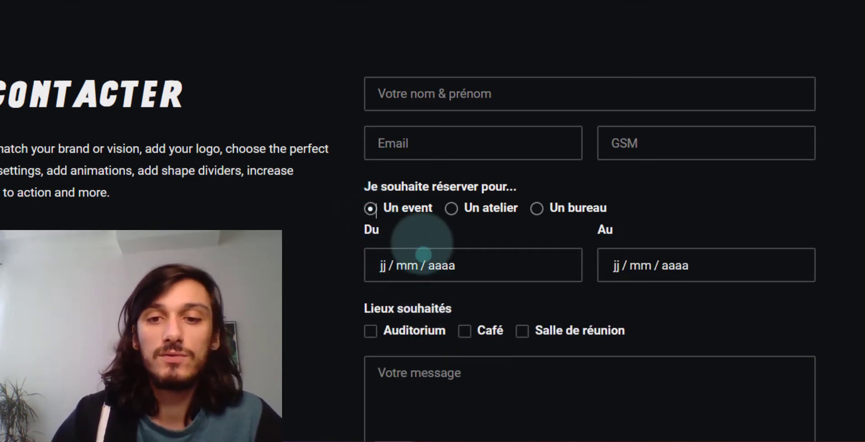
left_click(522, 331)
left_click(464, 331)
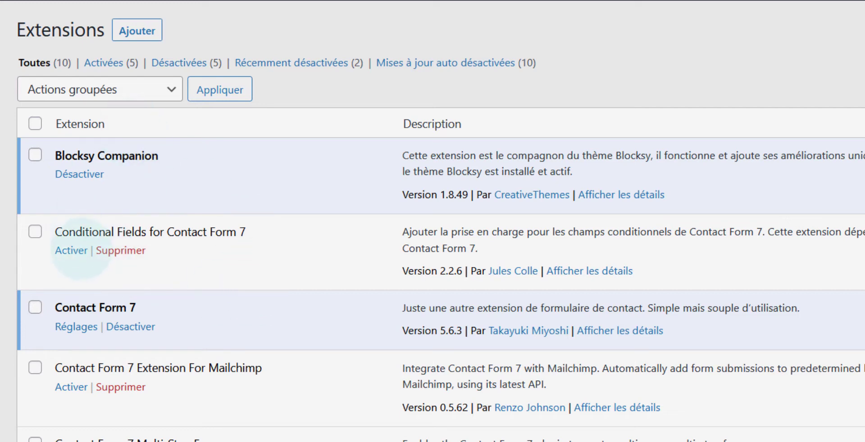
Step: Activate the Conditional Fields for Contact Form 7 plugin and start a new contact form, leaving the existing form without saving its changes
left_click(71, 250)
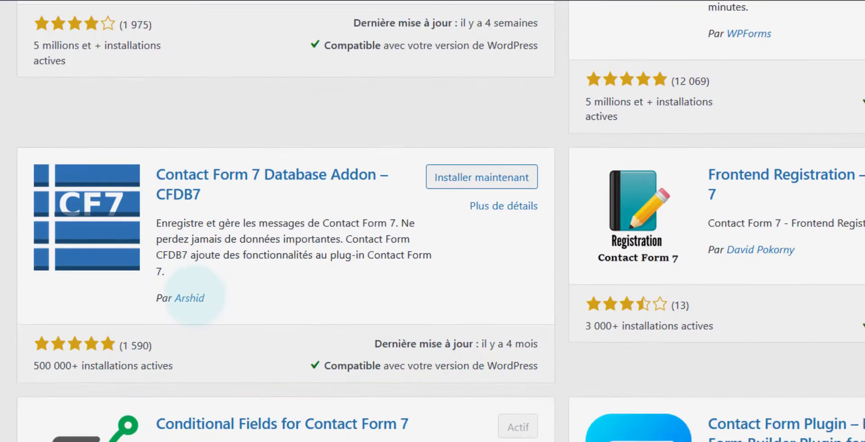
scroll(193, 289, "down", 3)
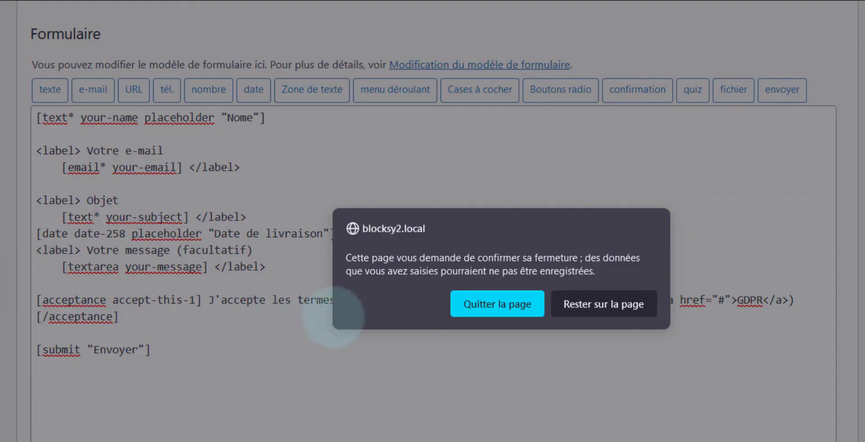
left_click(498, 302)
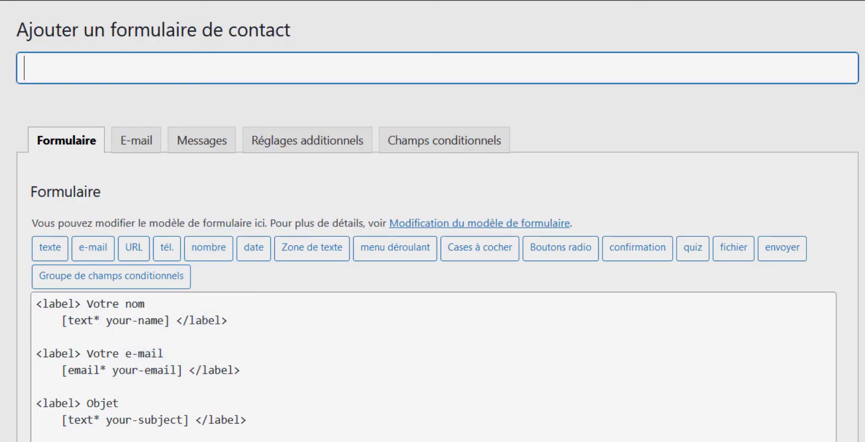
Step: Delete the Votre message and Objet fields from the new form's template
scroll(167, 397, "down", 4)
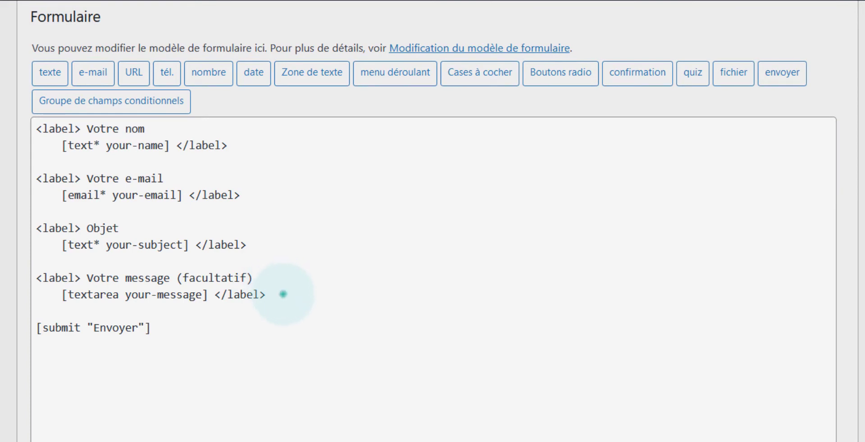
left_click_drag(284, 294, 73, 268)
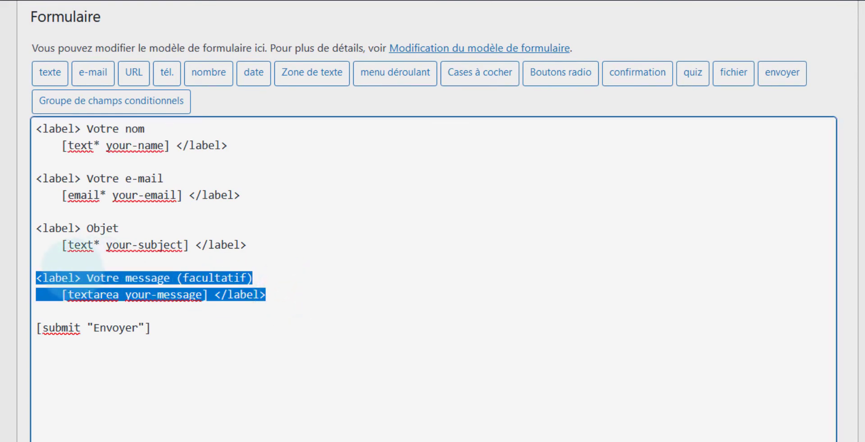
key("BackSpace")
key("BackSpace")
left_click_drag(261, 251, 39, 232)
key("BackSpace")
key("BackSpace")
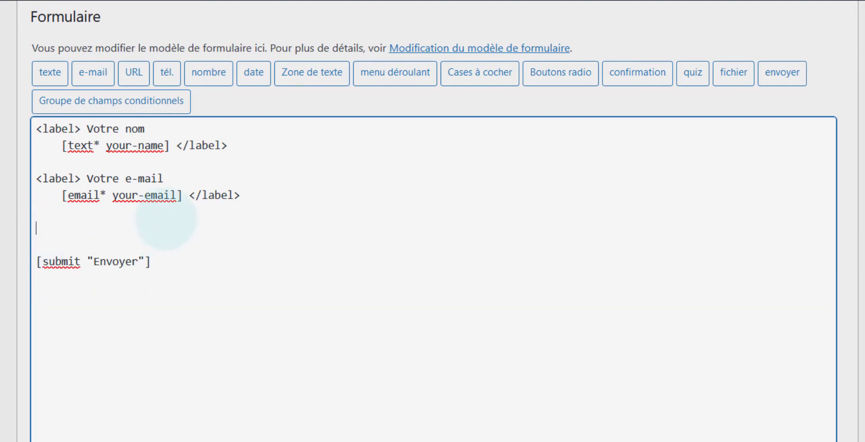
Step: Start a radio button tag on the empty line before the submit tag and name it radio-choix
scroll(166, 220, "up", 2)
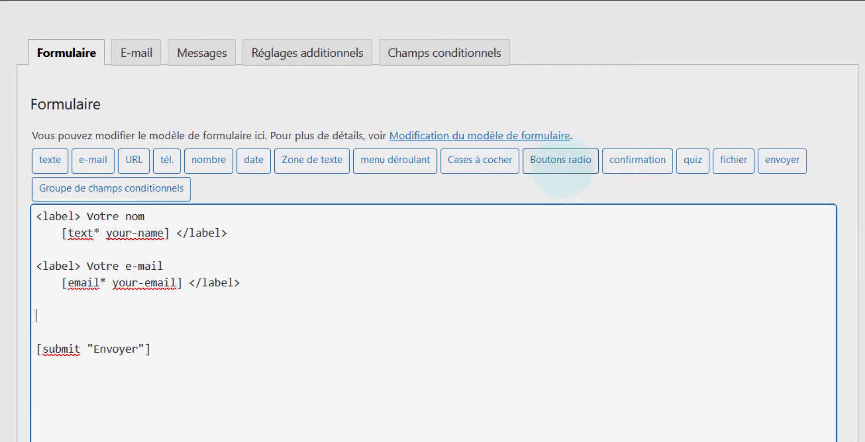
left_click(561, 160)
left_click(458, 133)
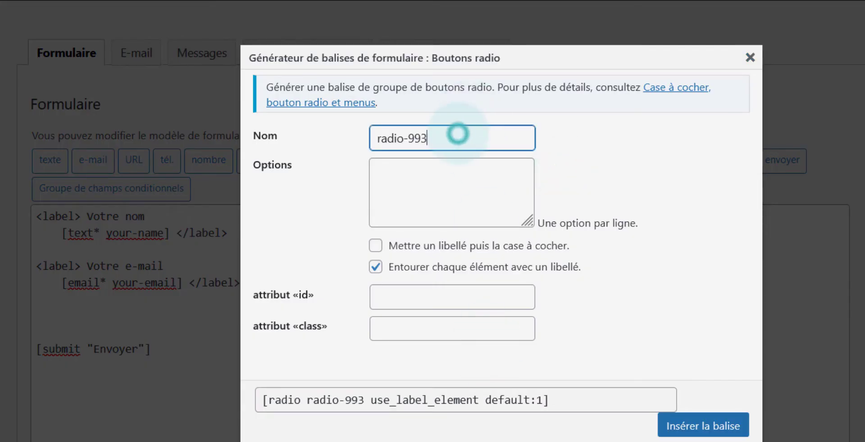
key("BackSpace")
key("BackSpace")
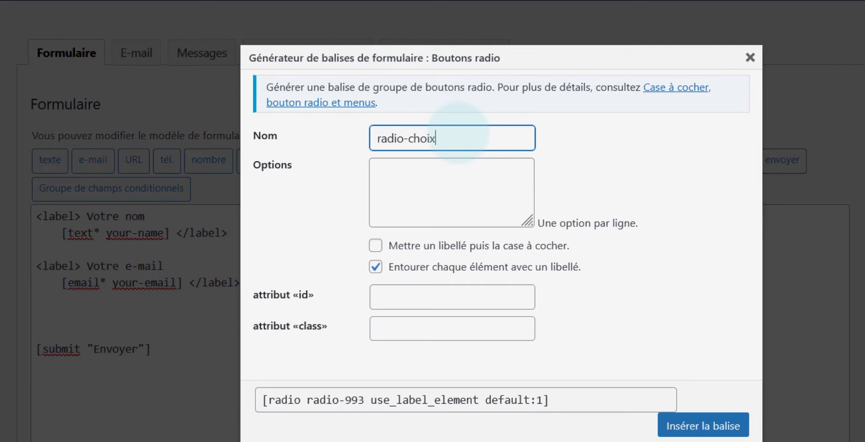
Step: Give the radio buttons the options eshop, vitrine and landing page, place each label before its button, and insert the tag
left_click(464, 172)
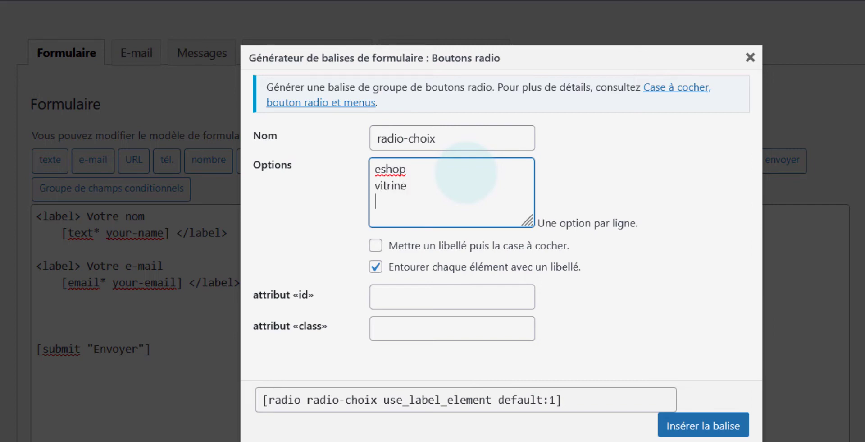
type("g page")
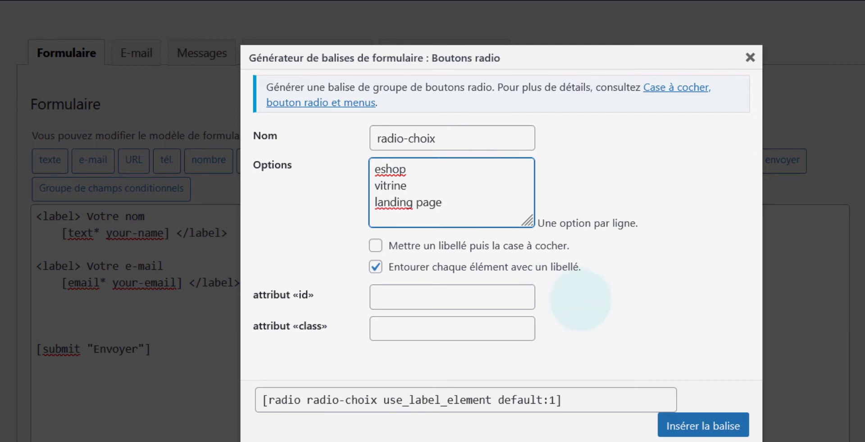
left_click(518, 247)
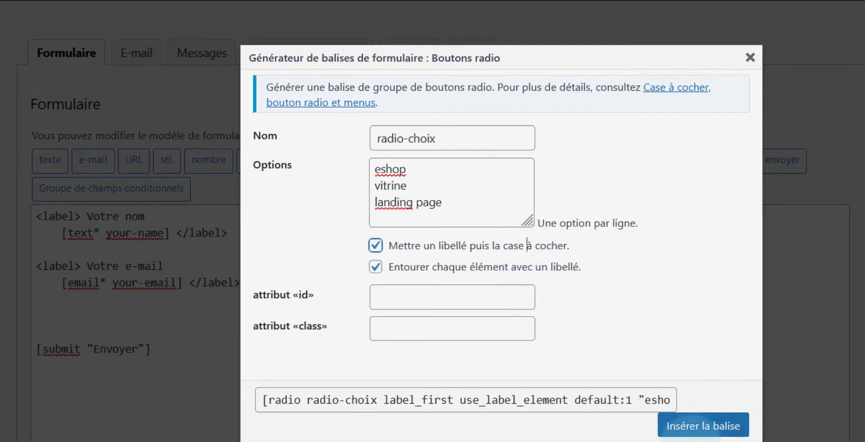
left_click(714, 424)
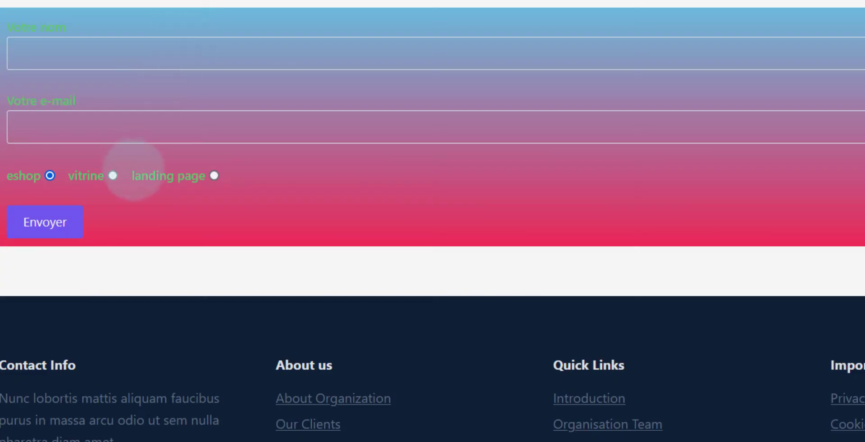
Step: Test the radio buttons on the published form by selecting vitrine and landing page in turn
left_click(113, 175)
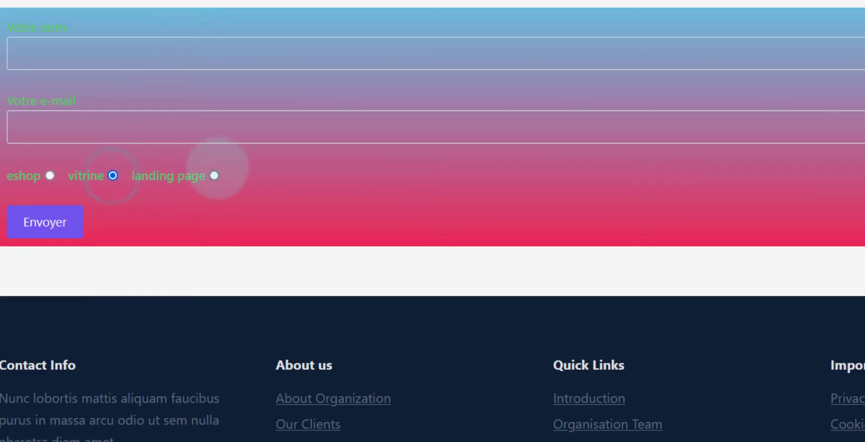
left_click(215, 174)
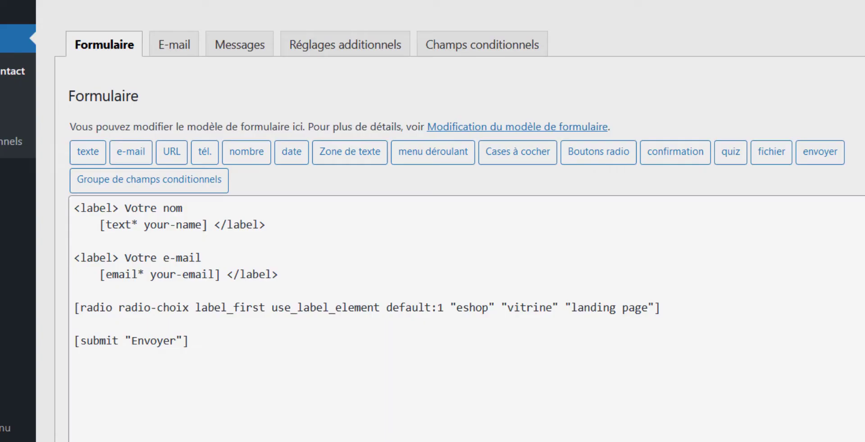
Step: Insert a conditional field group named group-eshop on a new line below the radio-choix tag
left_click(696, 376)
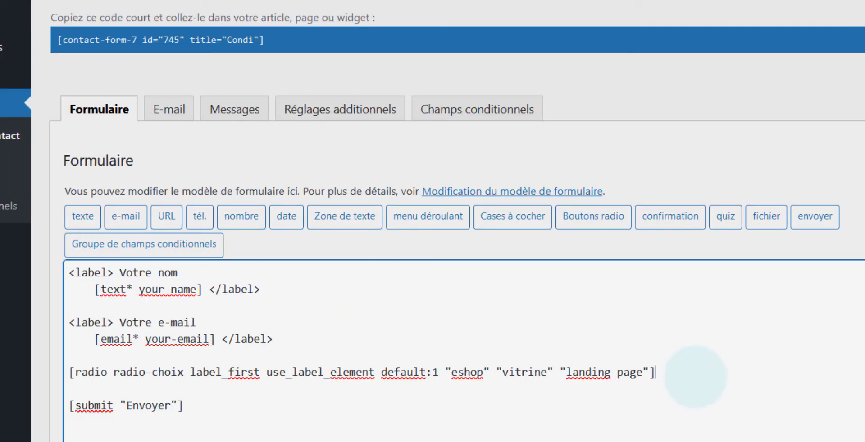
key("Return")
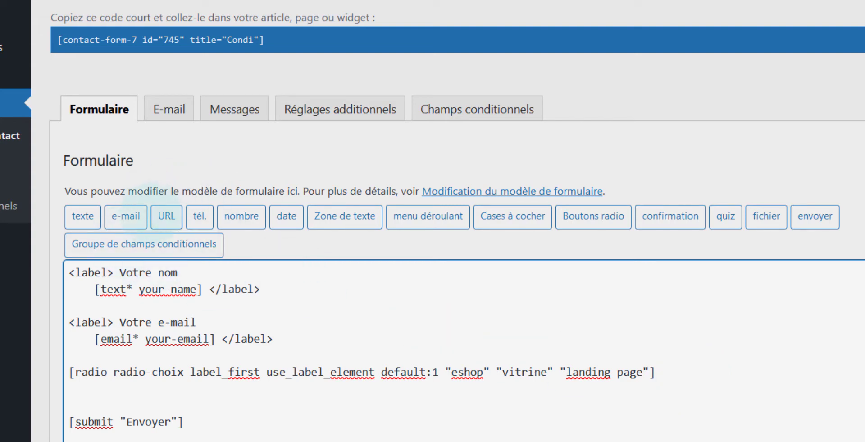
scroll(153, 207, "down", 2)
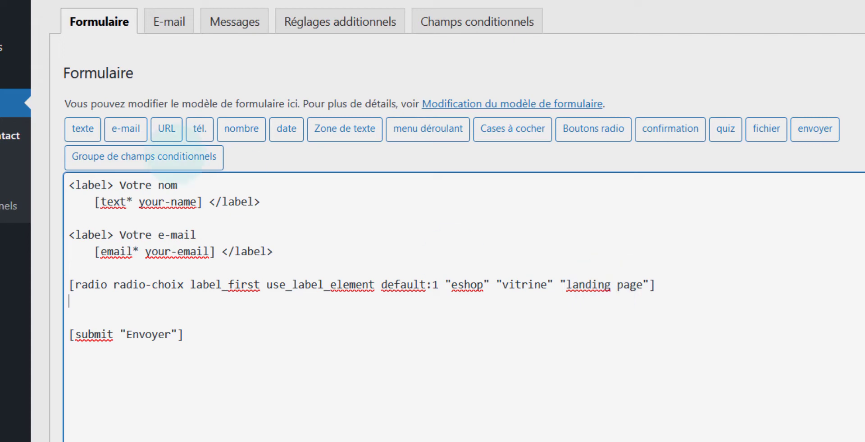
left_click(186, 157)
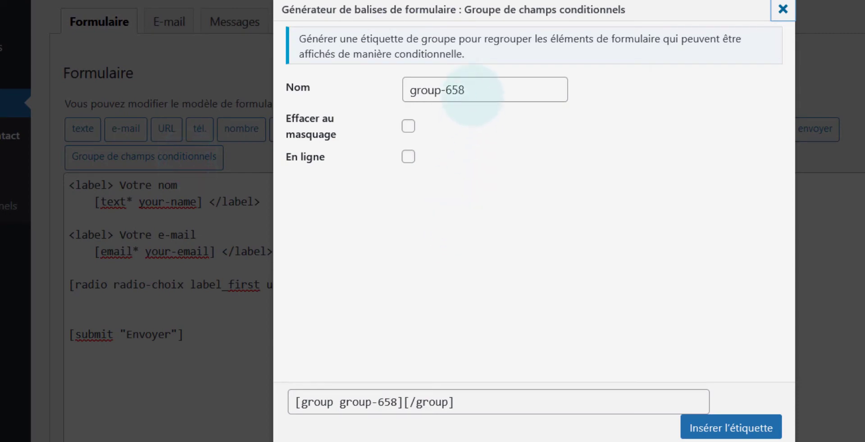
left_click(472, 90)
key("BackSpace")
key("BackSpace")
key("BackSpace")
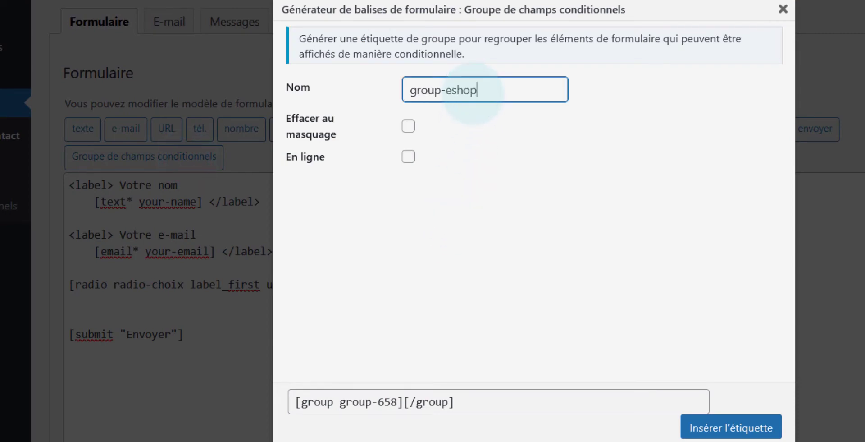
left_click(729, 427)
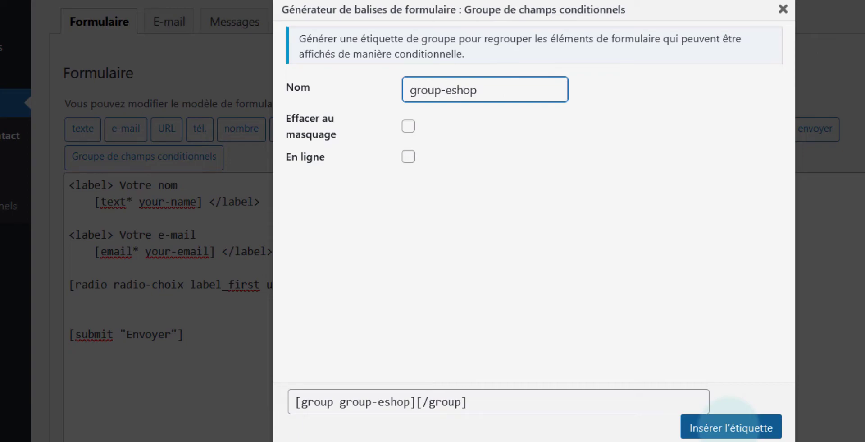
left_click(729, 427)
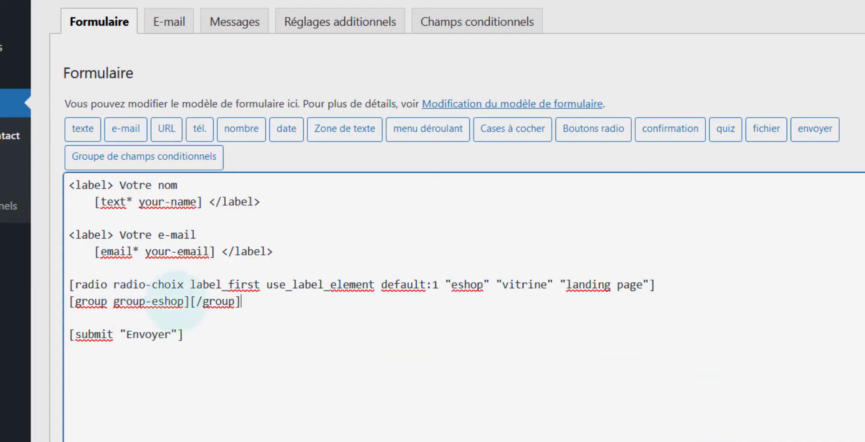
Step: Add empty lines between the opening and closing tags of group-eshop
left_click(185, 301)
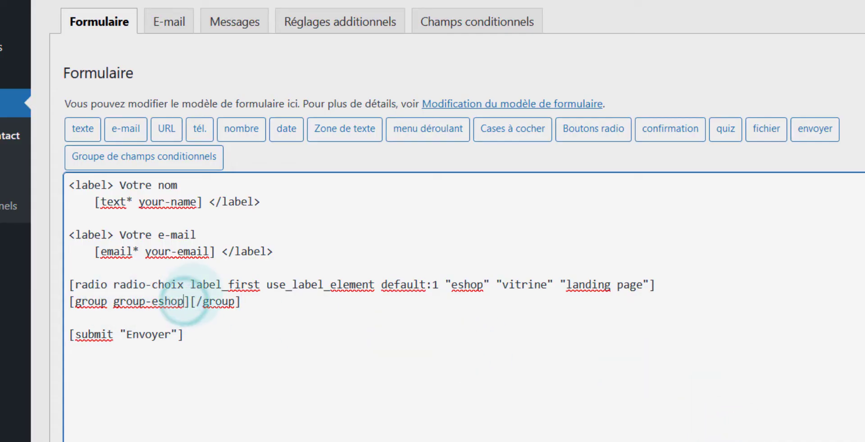
left_click(190, 300)
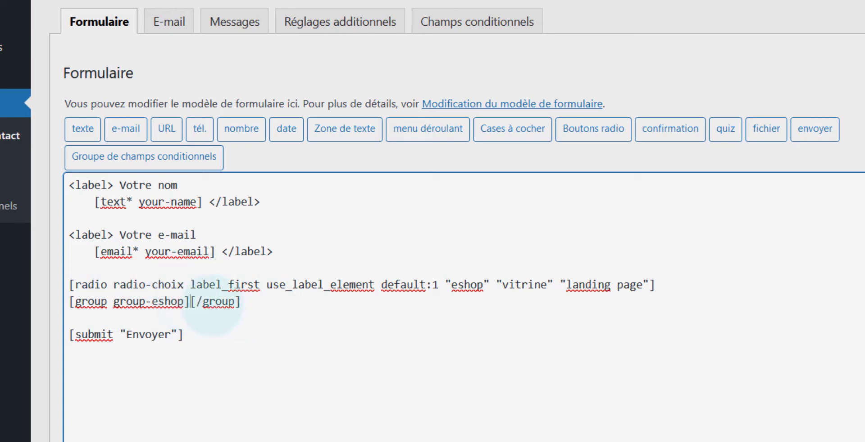
key("Return")
key("Return")
key("Return")
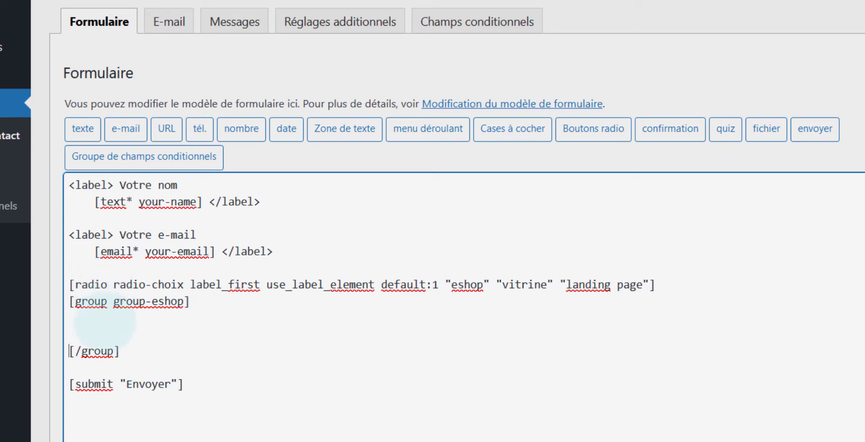
Step: Start a drop-down menu tag inside group-eshop, name it menu-eshop-prix and make it a required field
left_click(102, 320)
left_click(447, 133)
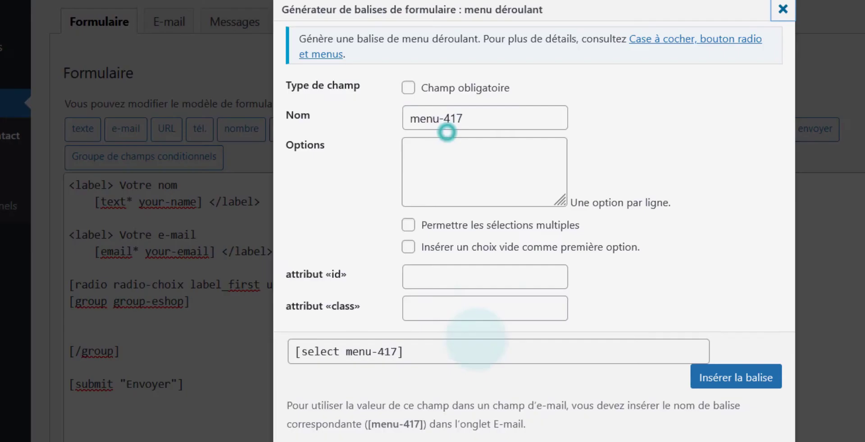
left_click(475, 123)
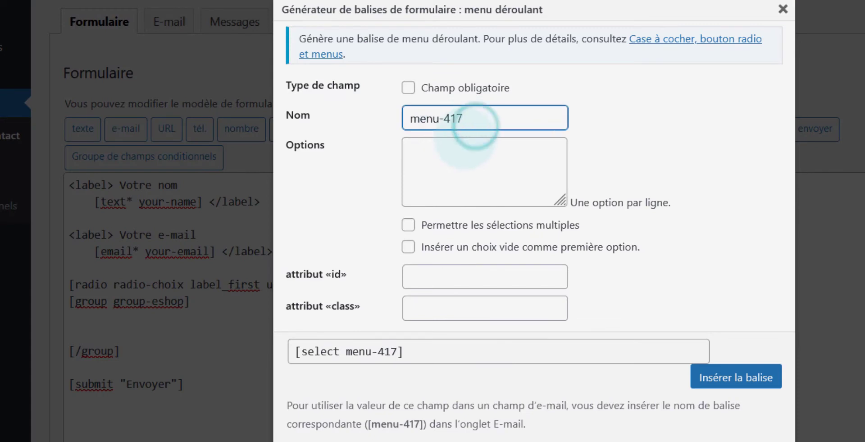
key("BackSpace")
key("BackSpace")
key("BackSpace")
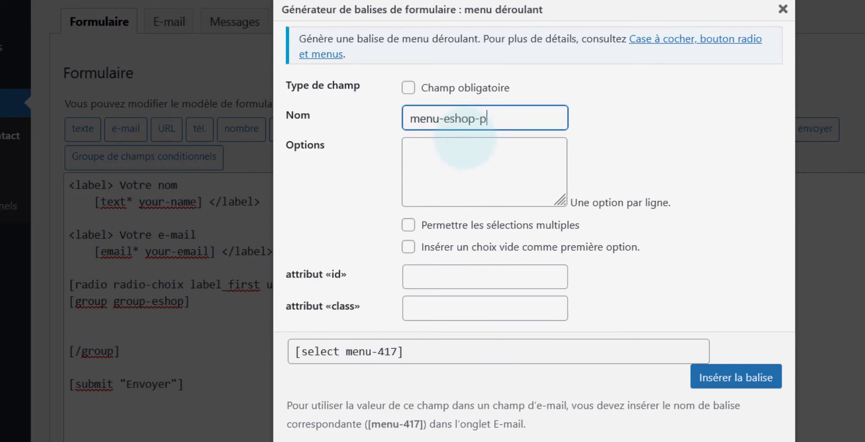
left_click(408, 87)
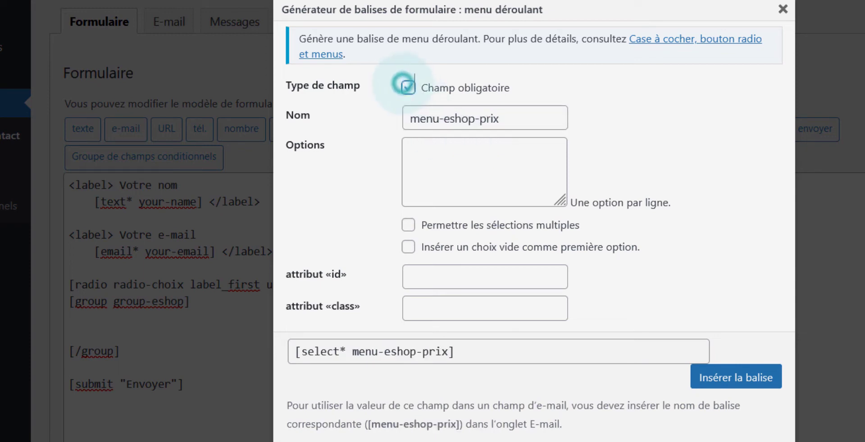
Step: Give the drop-down the options -1500€, 1500 et 2500€ and +2500€, include a blank first choice, and insert the tag
left_click(432, 162)
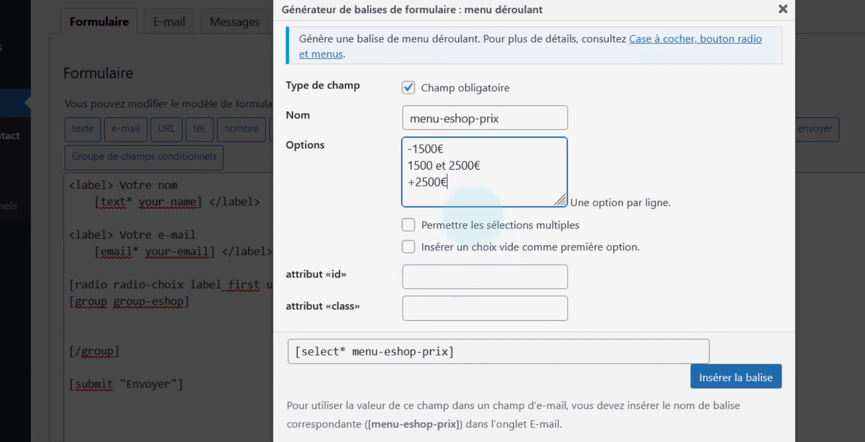
left_click(490, 247)
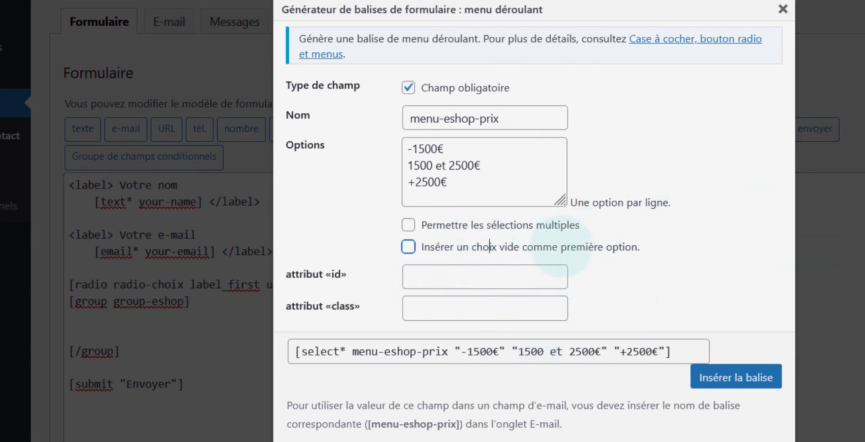
left_click(490, 246)
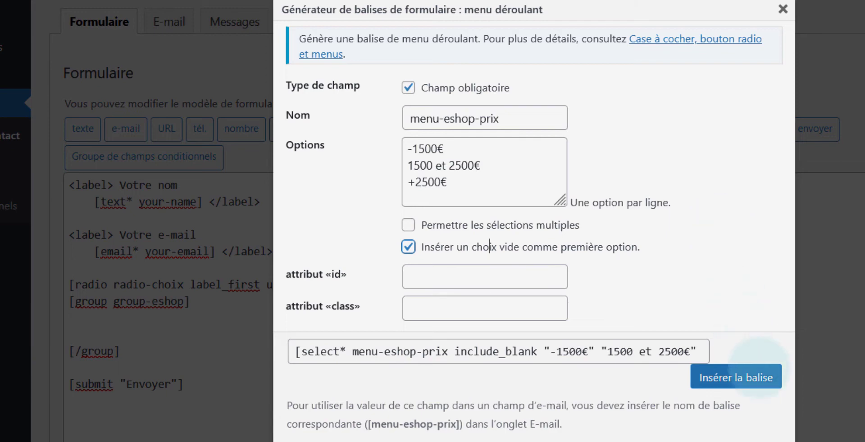
left_click(757, 375)
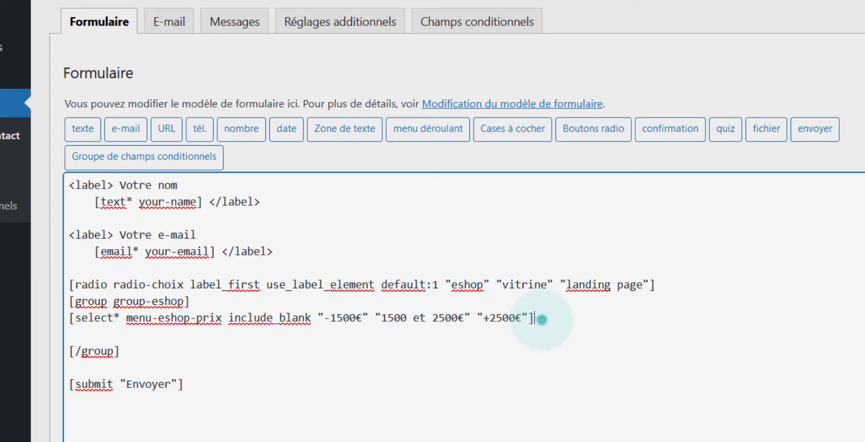
Step: Start a number tag on a new line below the drop-down, named number-eshop-product, with default 5, minimum 5 and maximum 50
key("Return")
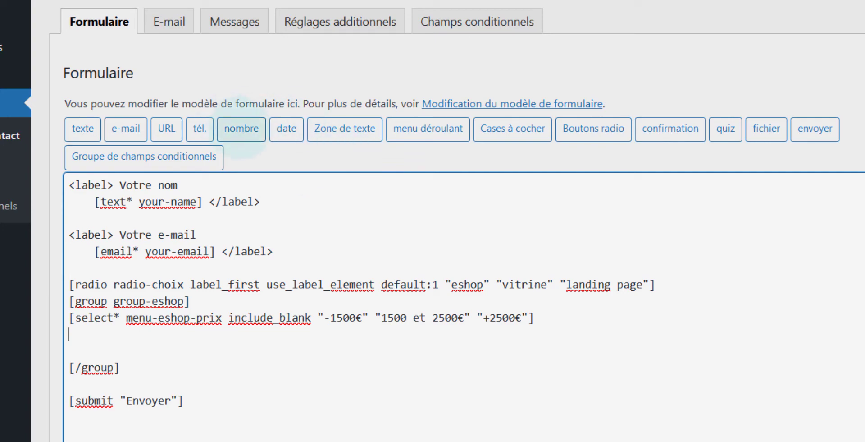
left_click(241, 128)
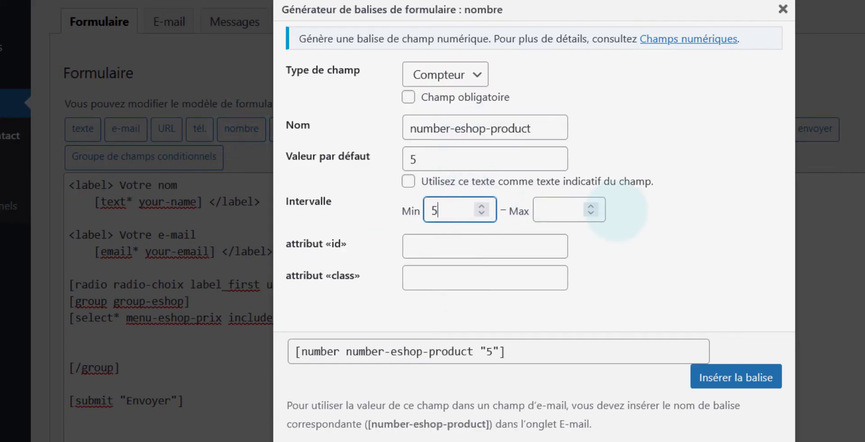
left_click(554, 206)
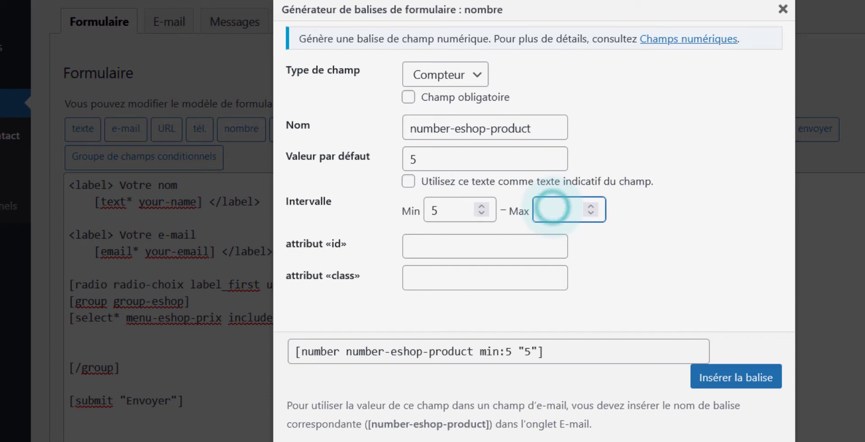
type("50")
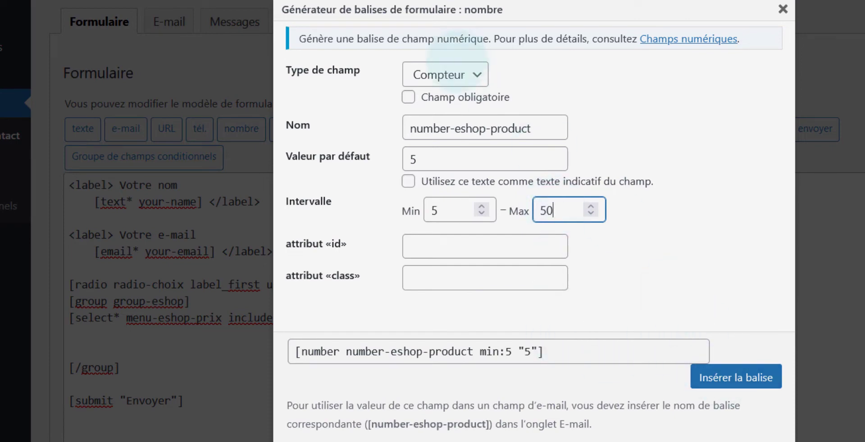
Step: Use the Compteur type for the number field, make it required and insert its tag
left_click(444, 75)
left_click(456, 71)
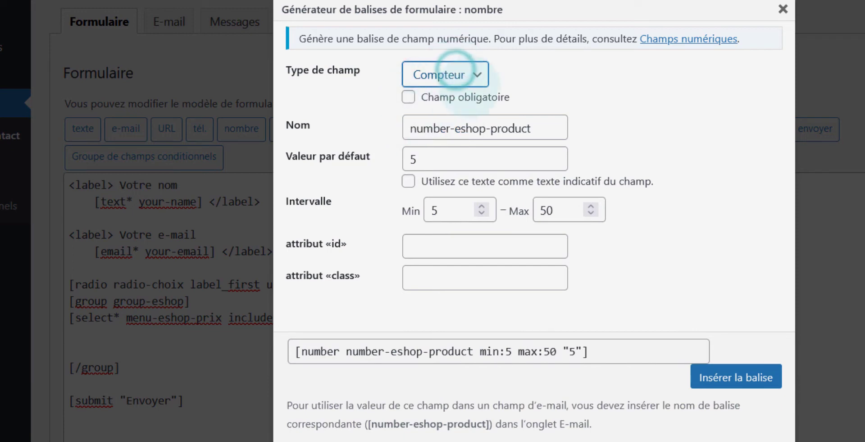
left_click(456, 72)
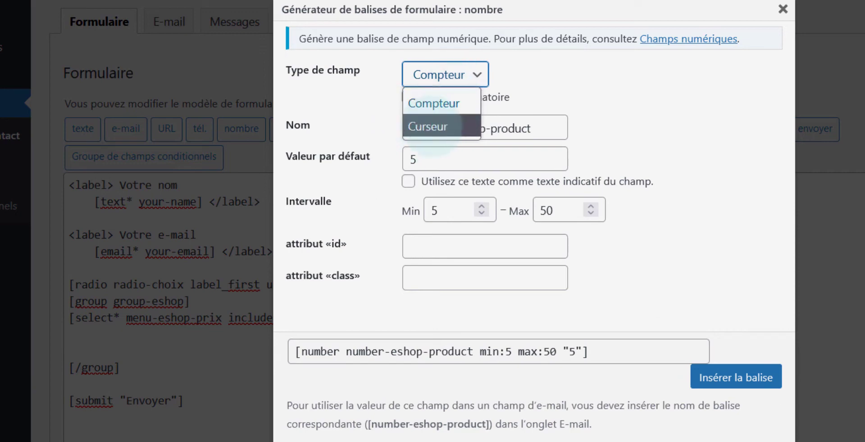
left_click(435, 103)
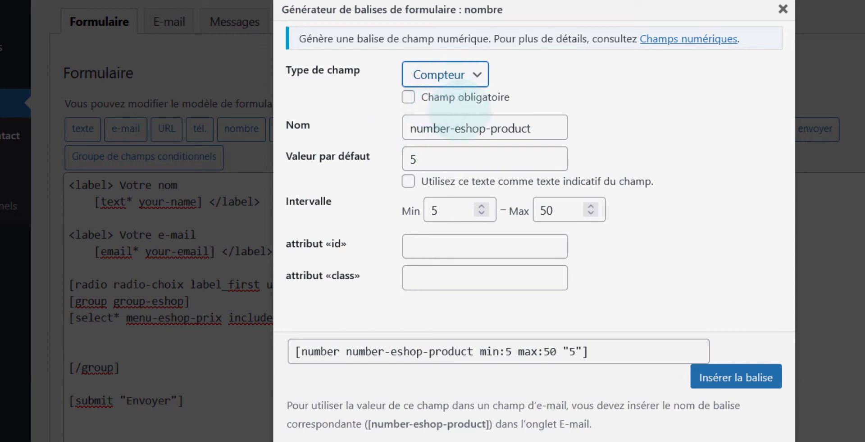
left_click(478, 98)
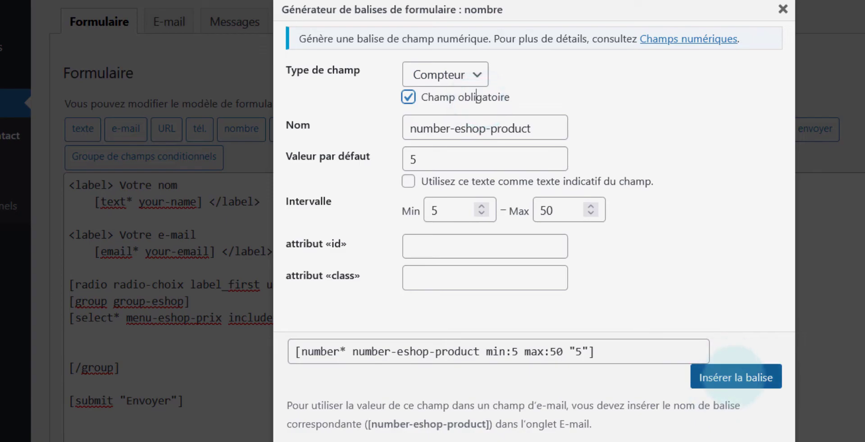
left_click(734, 376)
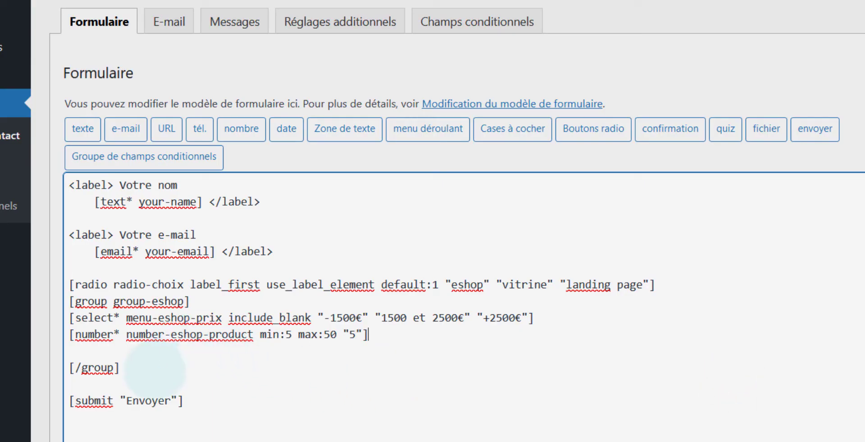
Step: Insert a second conditional field group named group-vitrine-lp between group-eshop and the submit tag
left_click(156, 369)
key("Return")
key("Return")
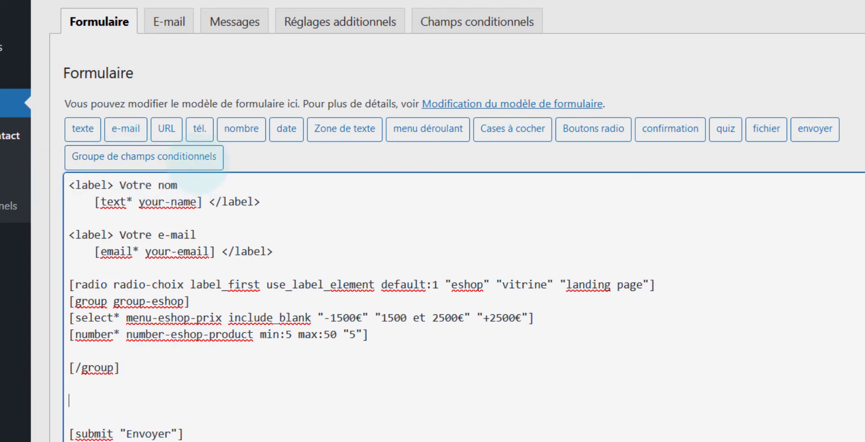
left_click(171, 159)
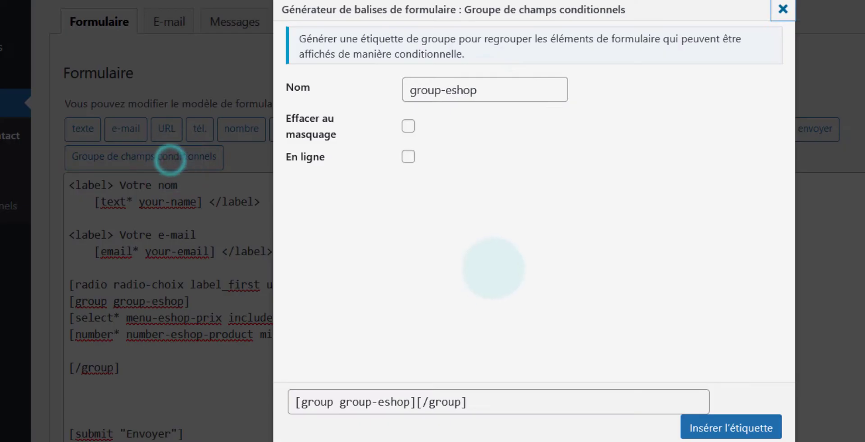
left_click(483, 89)
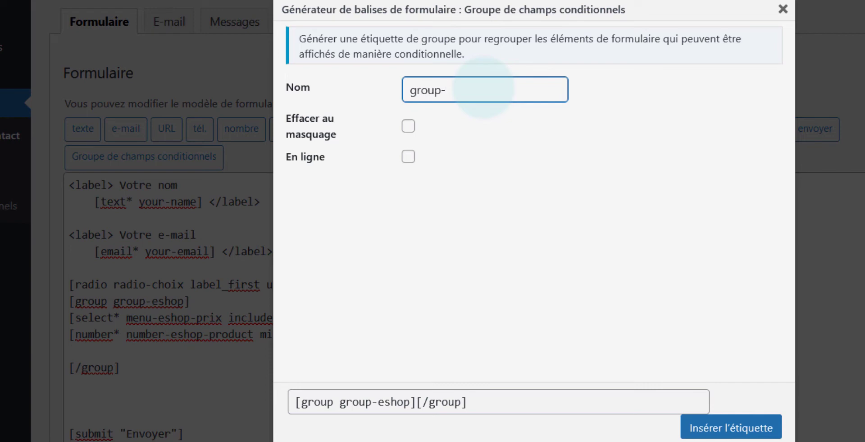
type("vitrine-lp")
left_click(731, 426)
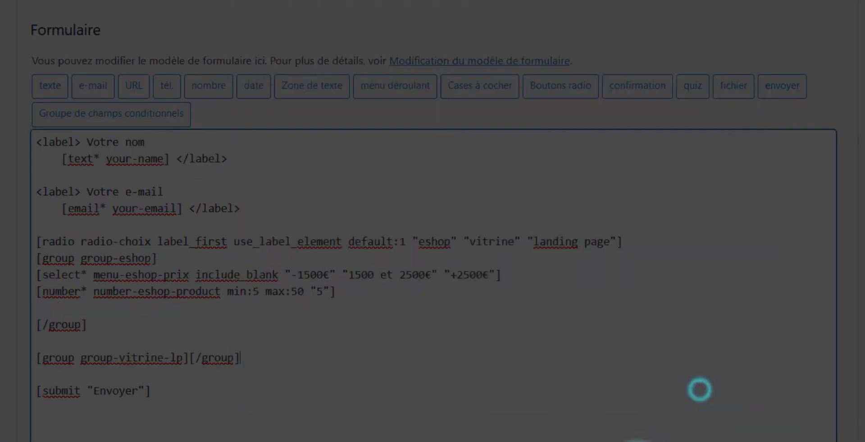
Step: Add an empty line between the opening and closing tags of group-vitrine-lp
left_click(187, 363)
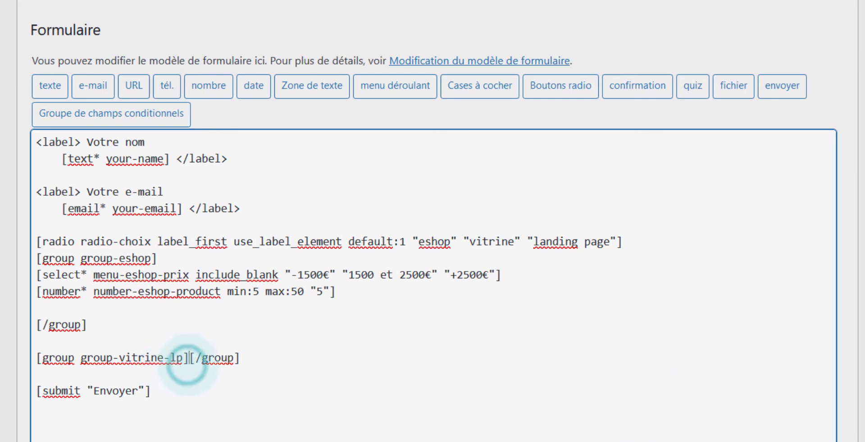
key("Return")
key("Return")
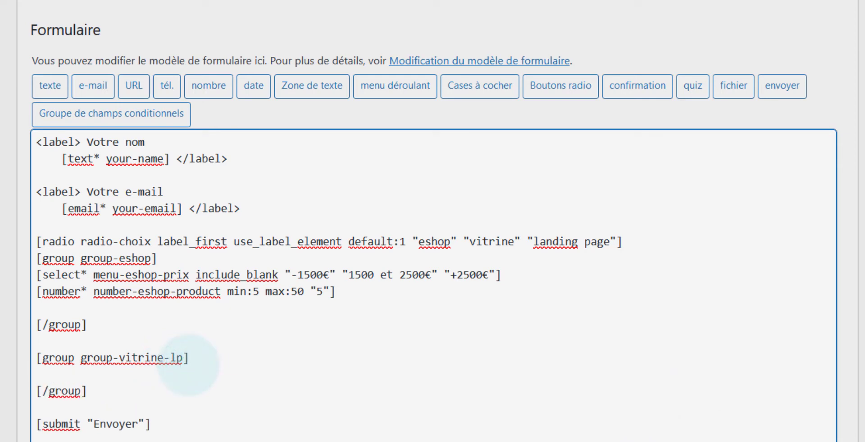
Step: Insert a required number tag named number-page-site inside group-vitrine-lp, with default 5, minimum 5 and maximum 50
left_click(209, 87)
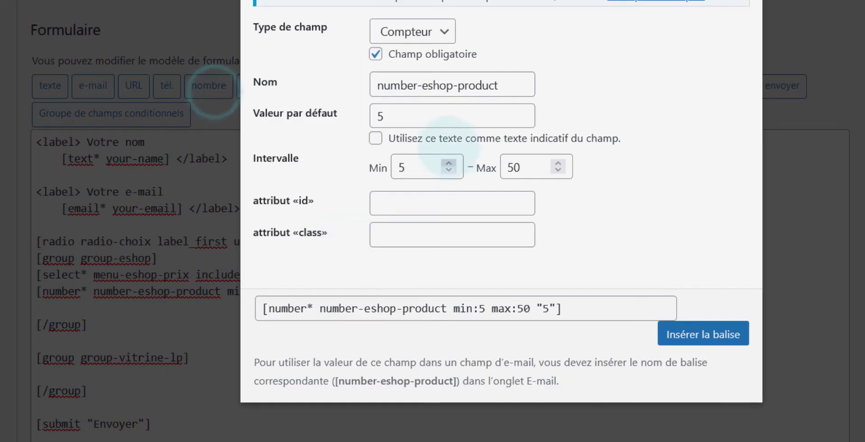
left_click(505, 85)
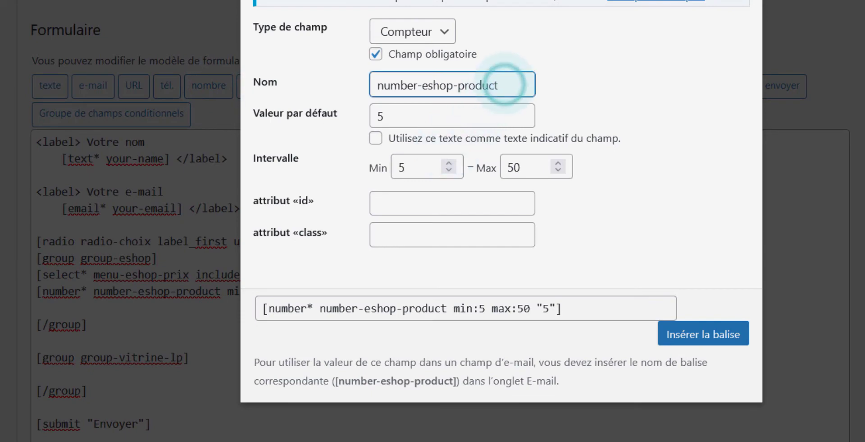
key("BackSpace")
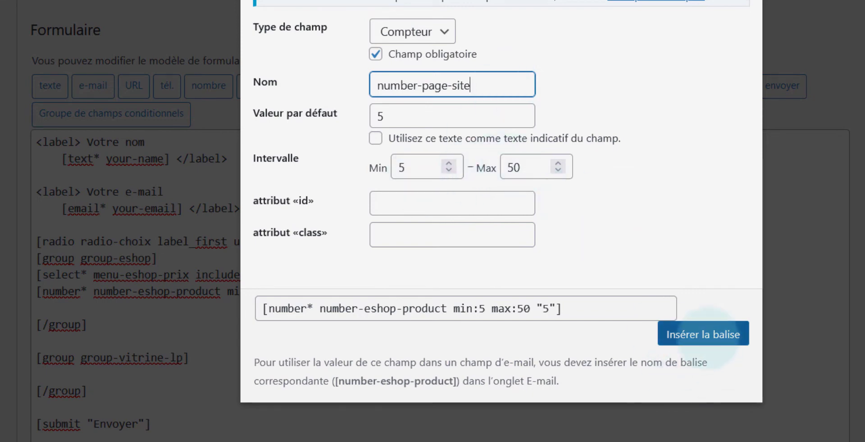
left_click(704, 335)
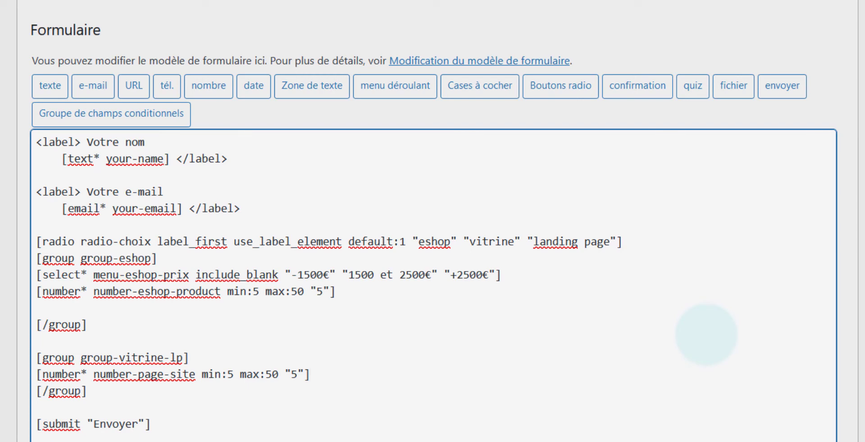
Step: Add an acceptance tag accept-this-1 before the submit tag, reading "J'accepte les termes de la politique de confidentialité et vie privée" with a GDPR link
scroll(151, 380, "down", 4)
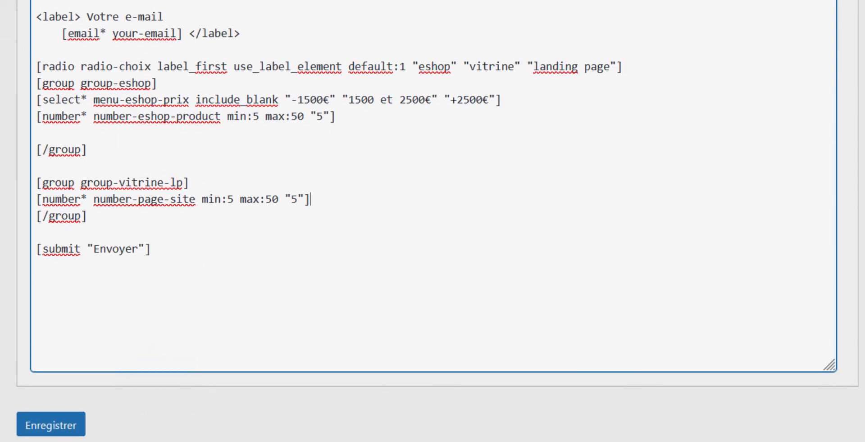
left_click(63, 231)
type("[acceptance accept-this-1] J'accepte les termes de la politique de confidentialité et vie privée (<a href=\"#\">GDPR</a>) [/acceptance]")
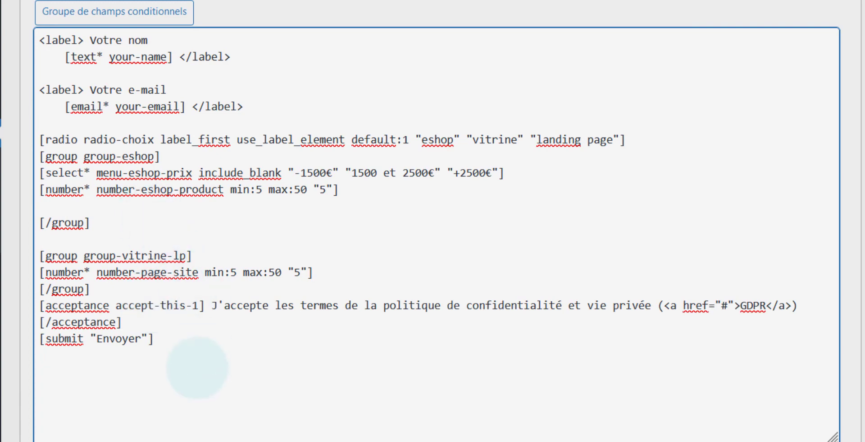
Step: Add the line "Type de site : [radio-choix]" below [your-message] in the e-mail's message body
scroll(228, 251, "up", 4)
left_click(153, 60)
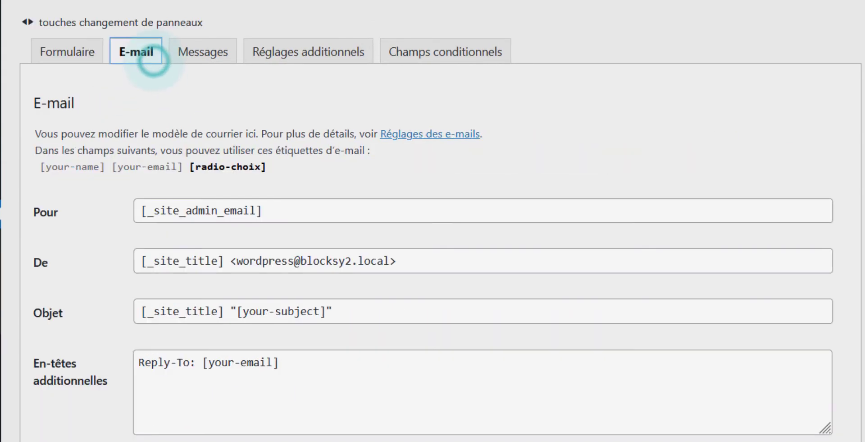
scroll(247, 260, "down", 4)
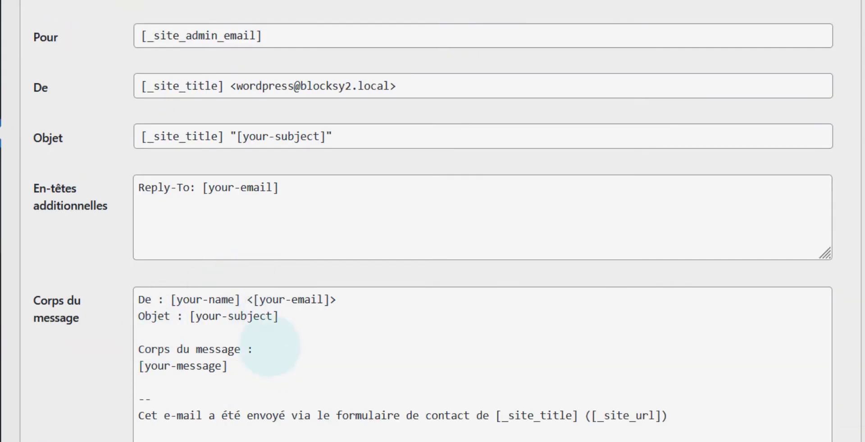
scroll(276, 363, "up", 4)
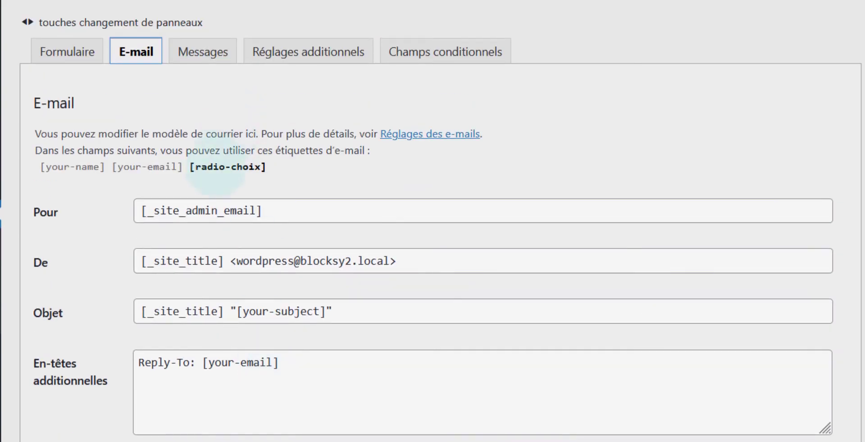
left_click(216, 167)
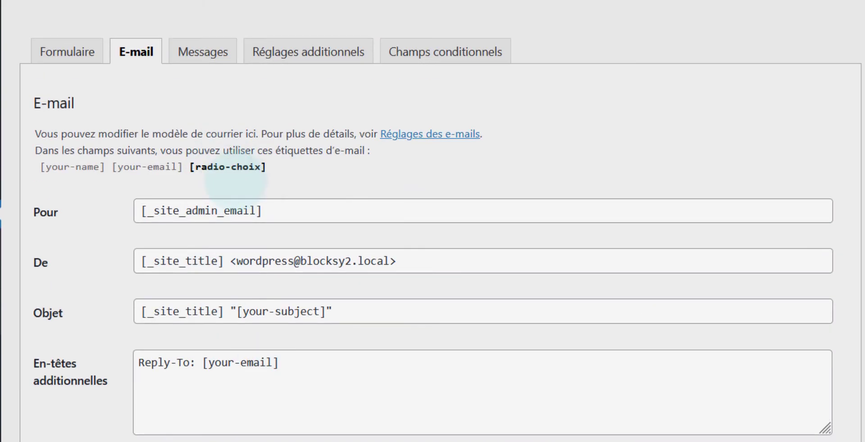
left_click(233, 169)
key("ctrl+c")
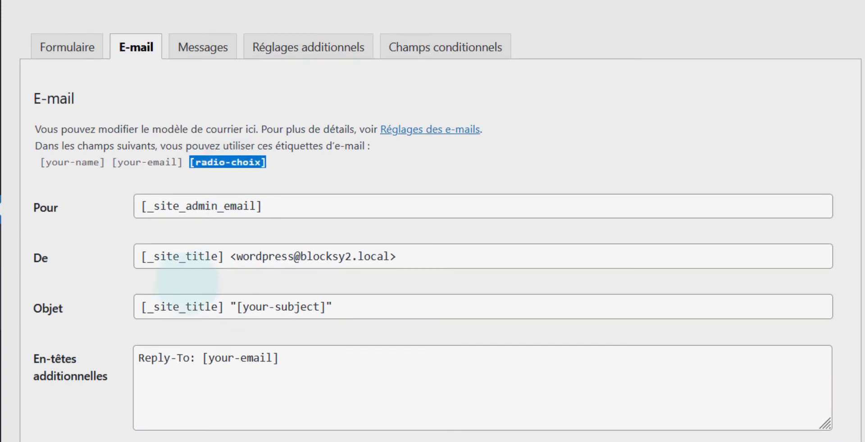
scroll(189, 325, "down", 4)
left_click(167, 383)
type("Type de site :")
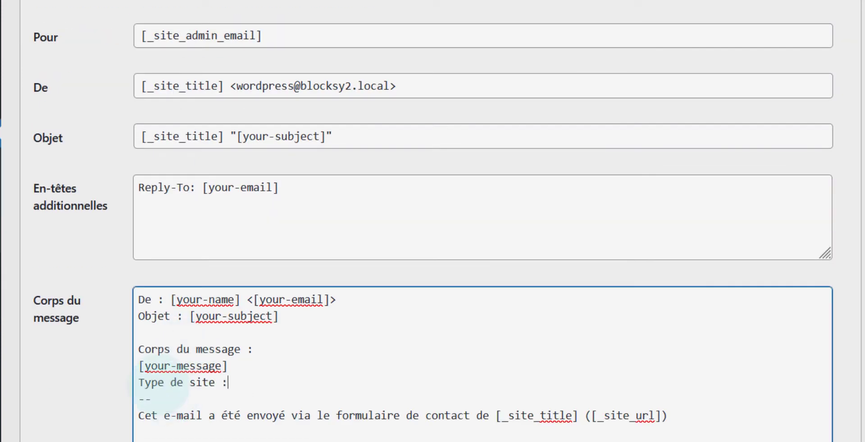
key("ctrl+v")
Step: Add the menu-eshop-prix field's tag on a line below "Type de site" in the e-mail body and save the form
scroll(136, 375, "up", 2)
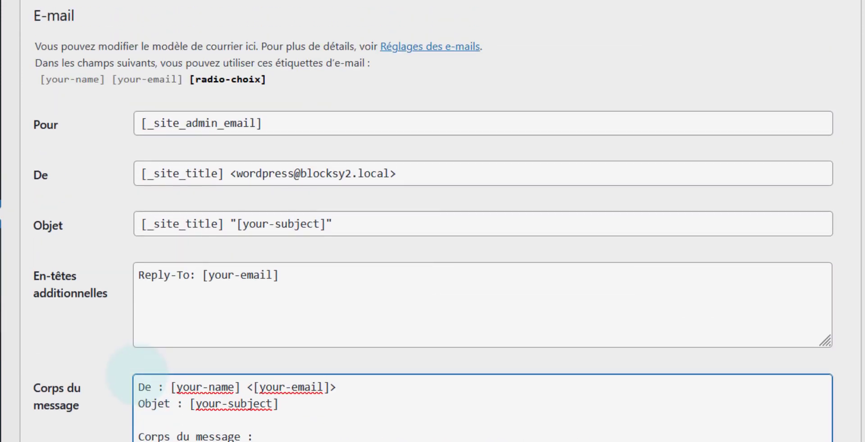
scroll(137, 375, "up", 2)
left_click(74, 52)
scroll(300, 361, "down", 2)
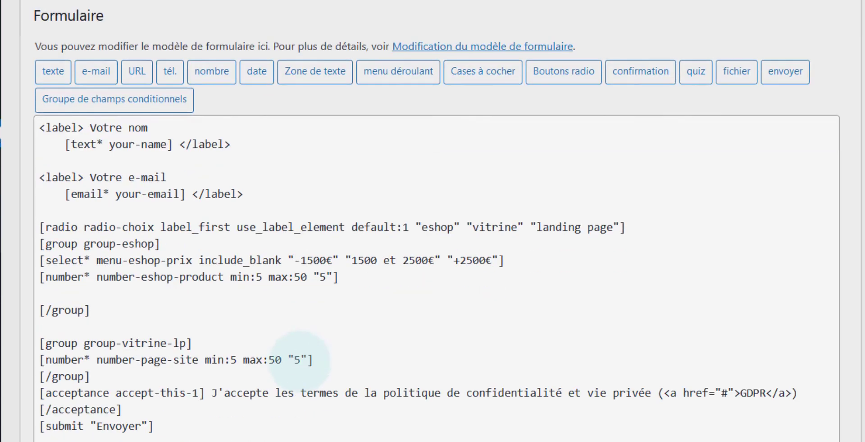
left_click(122, 260)
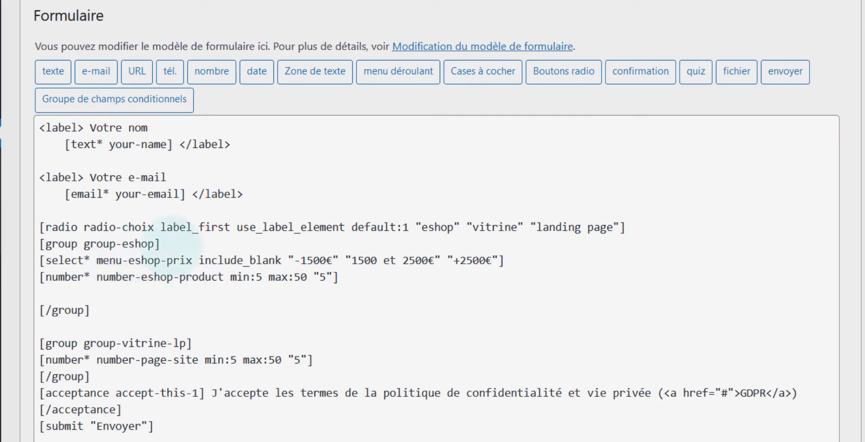
Step: Compare the fields in the form template with the available mail tags and those used in the message body
scroll(154, 286, "up", 6)
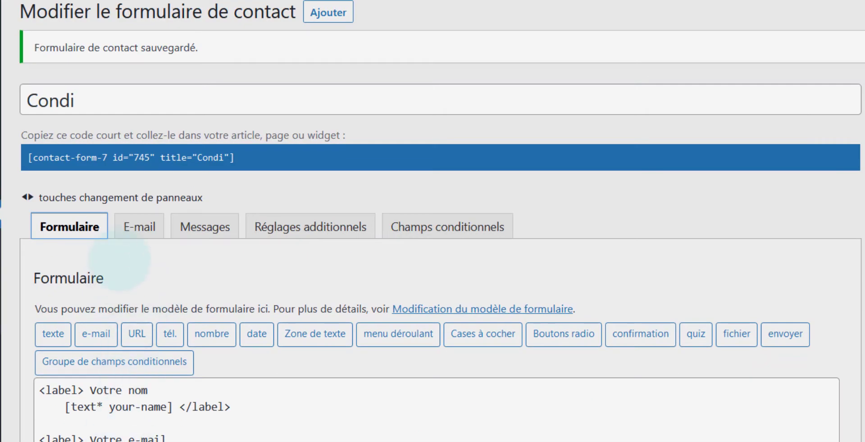
scroll(145, 291, "down", 8)
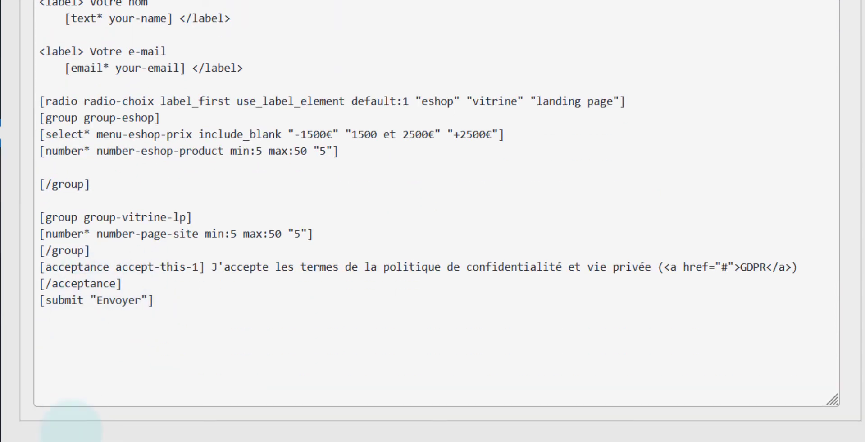
scroll(92, 360, "up", 8)
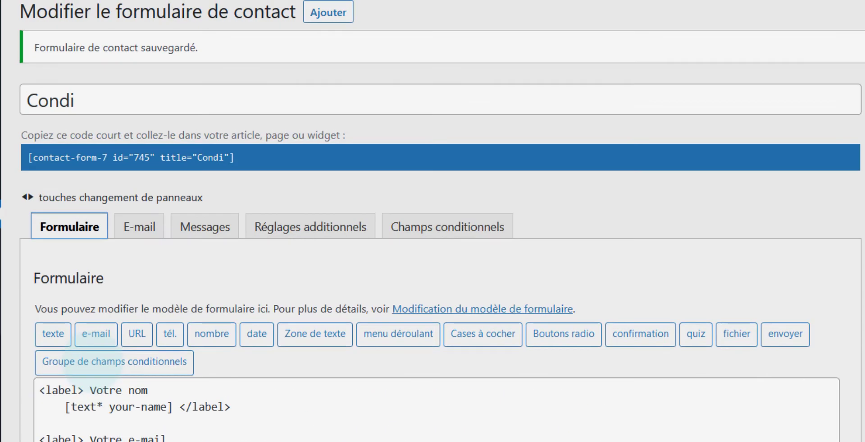
left_click(136, 218)
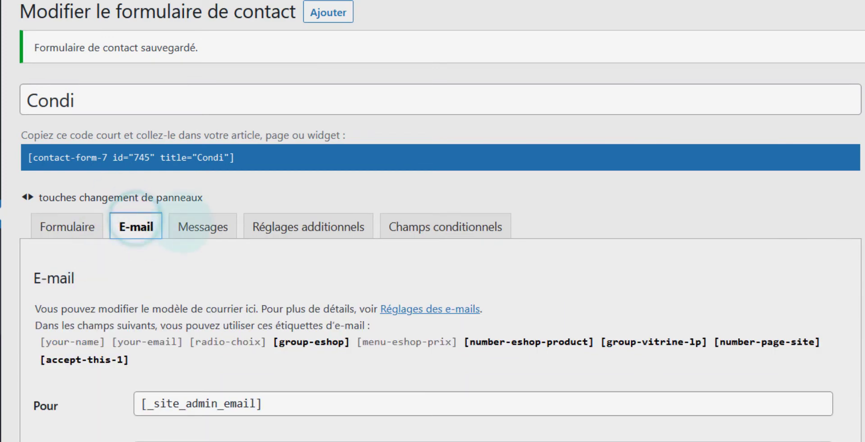
scroll(170, 281, "down", 2)
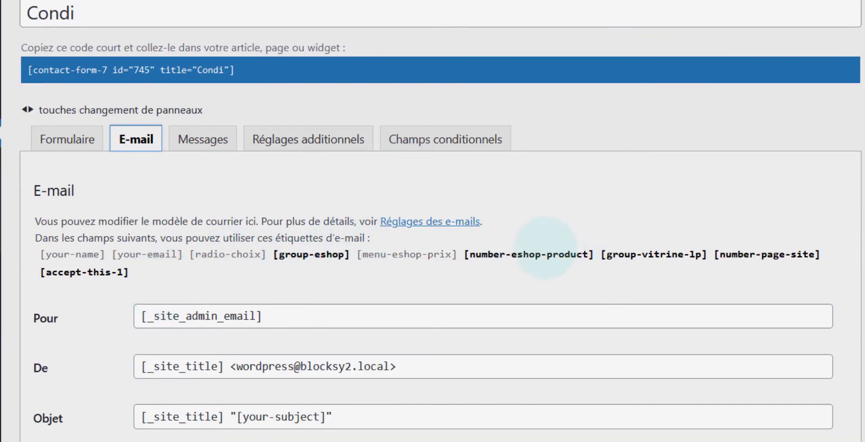
scroll(532, 249, "down", 8)
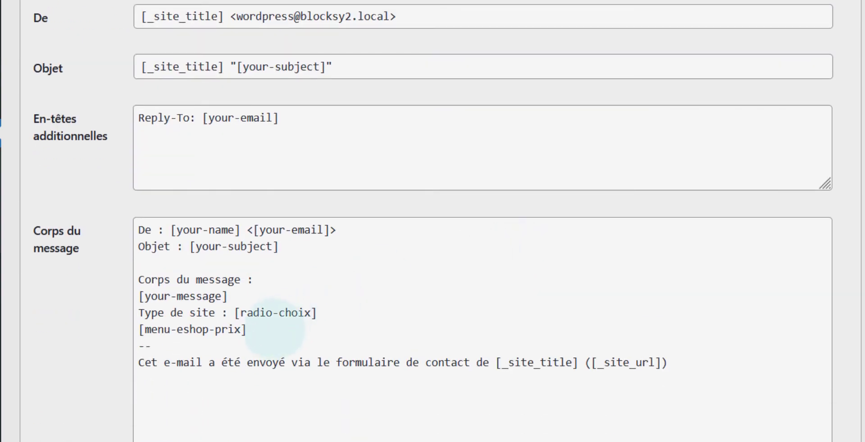
scroll(278, 327, "up", 6)
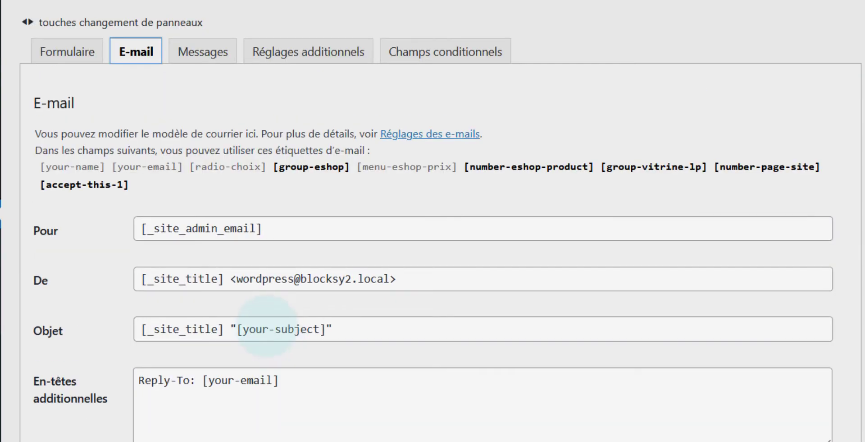
left_click(68, 50)
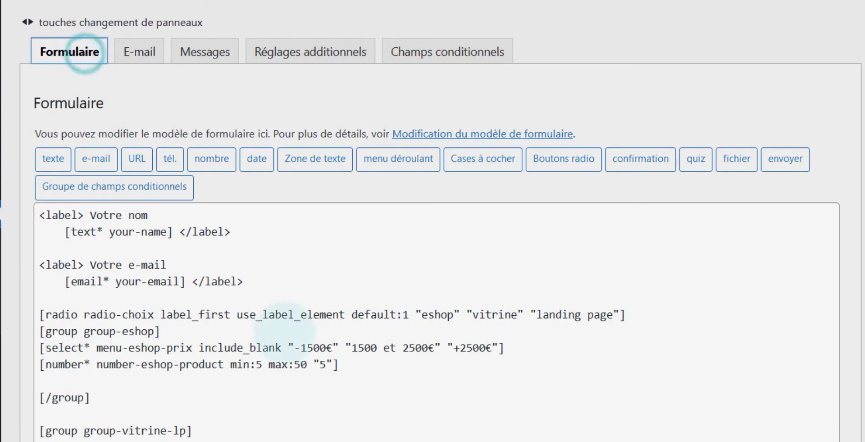
scroll(138, 241, "down", 5)
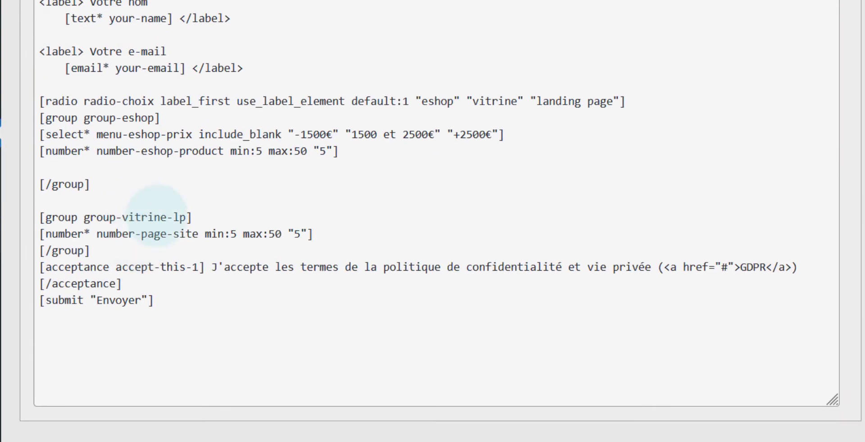
scroll(72, 410, "up", 9)
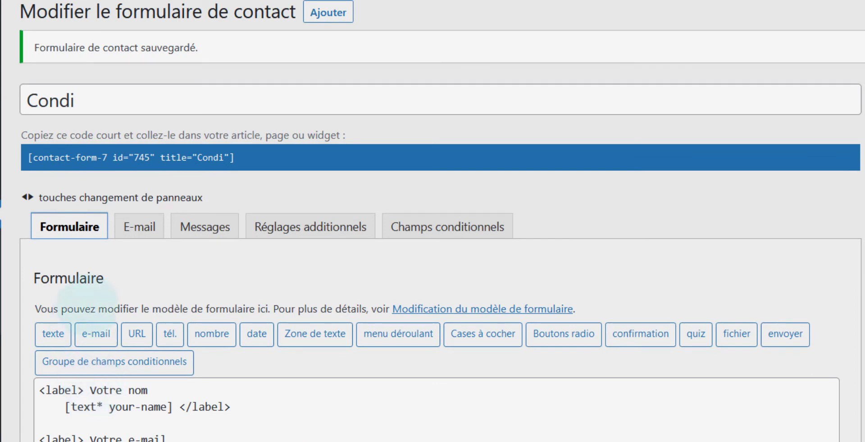
Step: Copy the [number-page-site] mail tag onto a new line below [menu-eshop-prix] in the message body
left_click(128, 232)
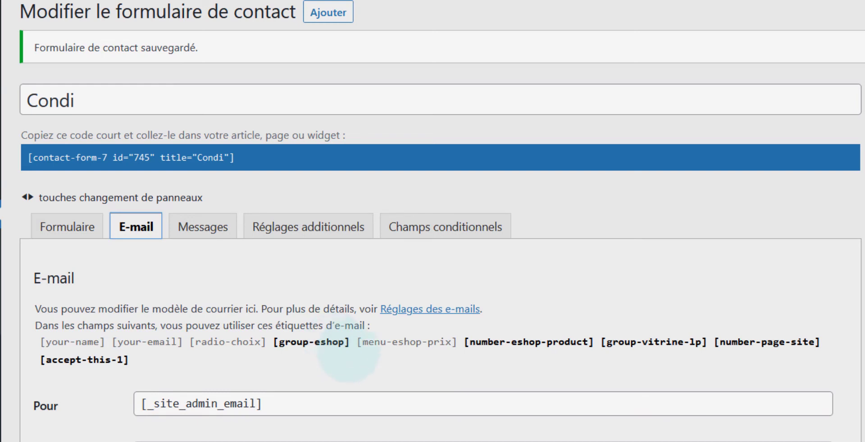
left_click(654, 341)
left_click(768, 341)
key("ctrl+c")
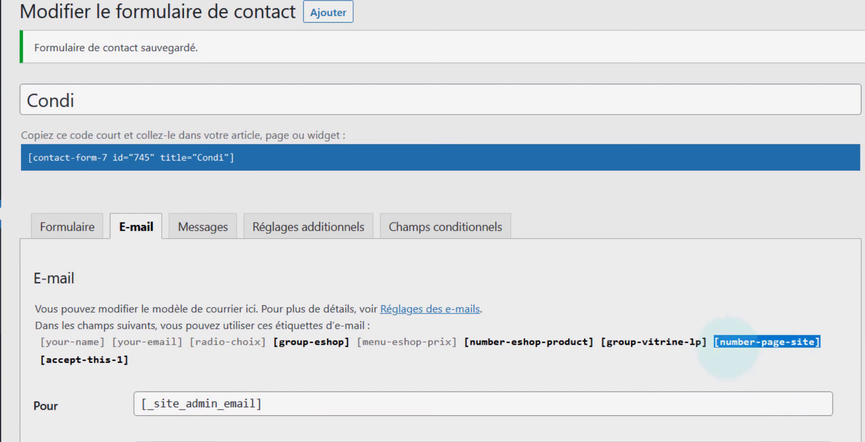
scroll(358, 279, "down", 10)
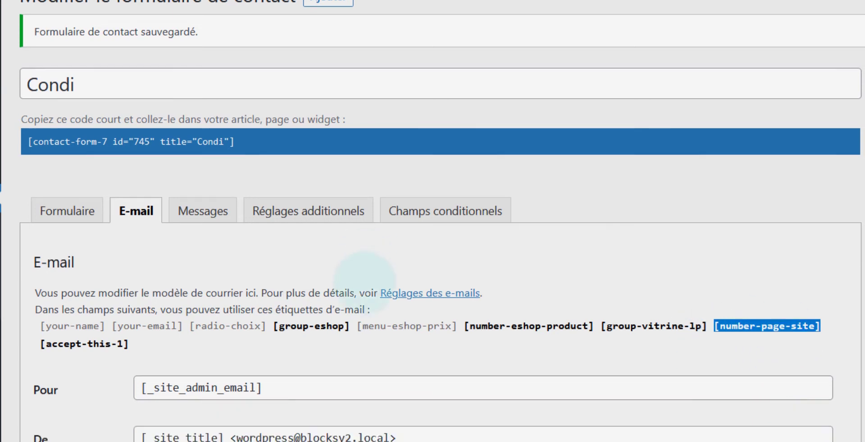
left_click(189, 339)
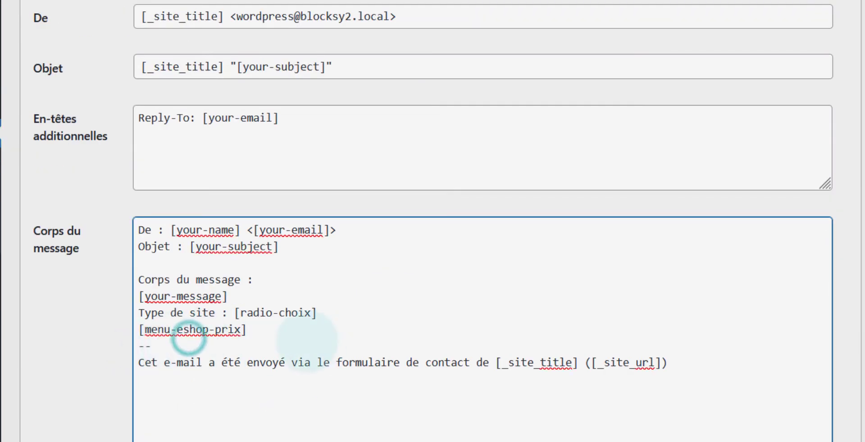
left_click(266, 335)
key("Return")
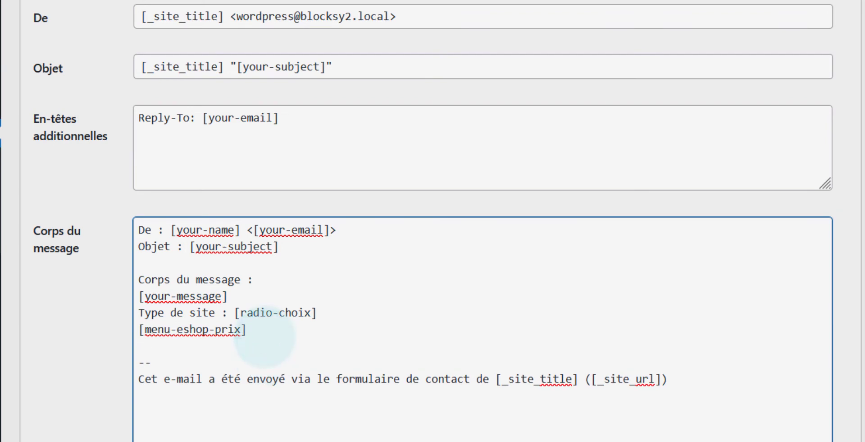
key("ctrl+v")
Step: Add a new empty conditional rule to the form's conditional fields
scroll(265, 338, "up", 10)
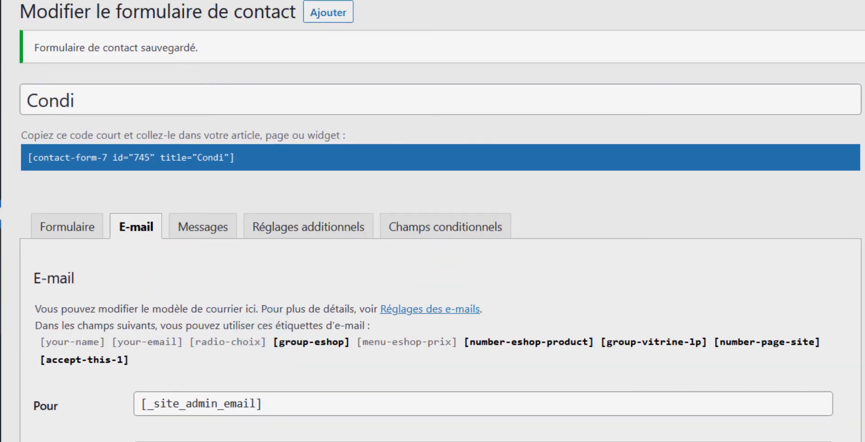
left_click(225, 232)
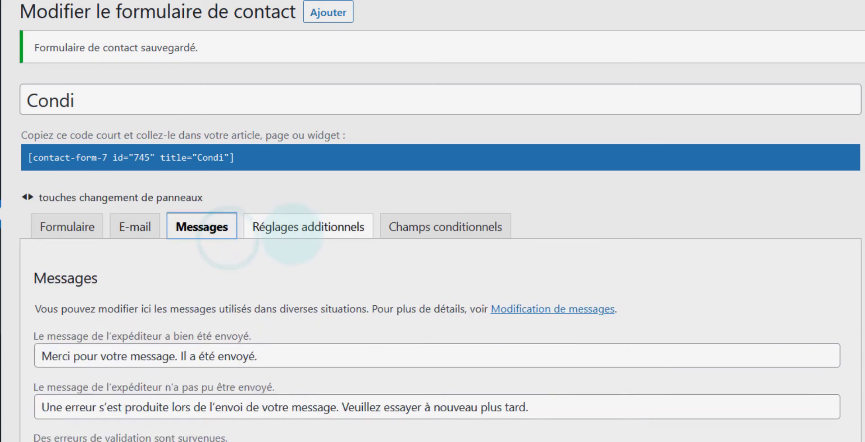
left_click(292, 230)
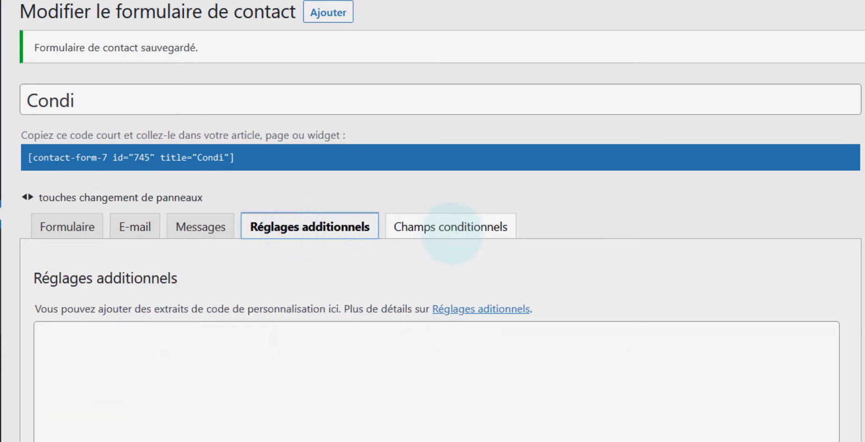
left_click(448, 230)
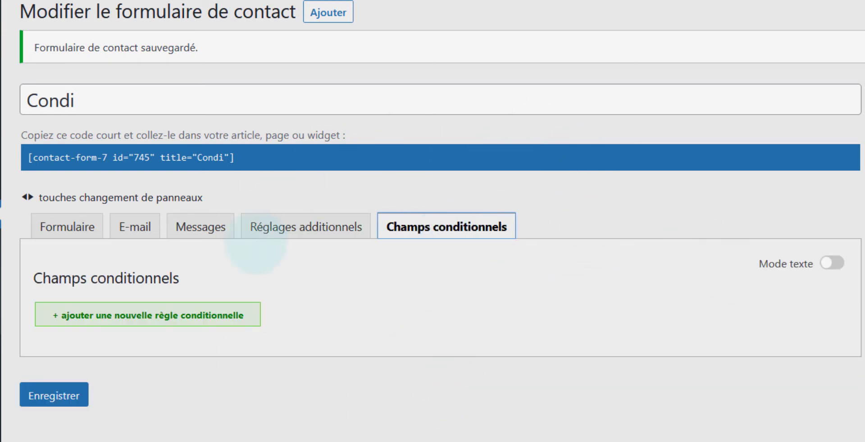
left_click(229, 316)
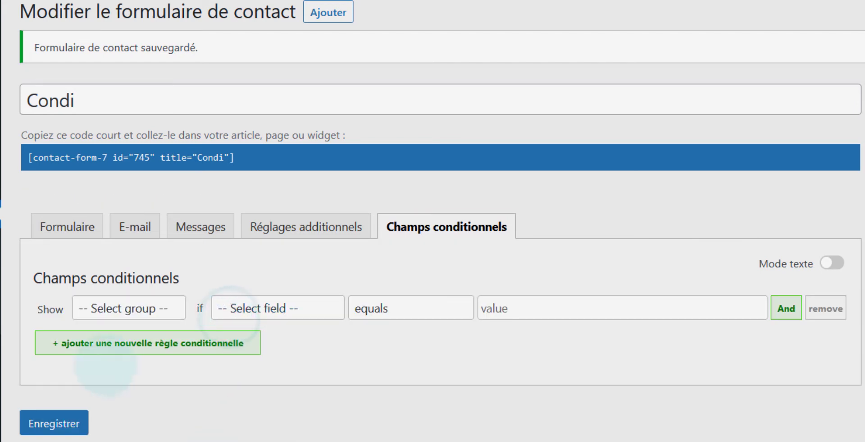
Step: Define the empty conditional rule to show group-eshop if radio-choix equals eshop
left_click(124, 309)
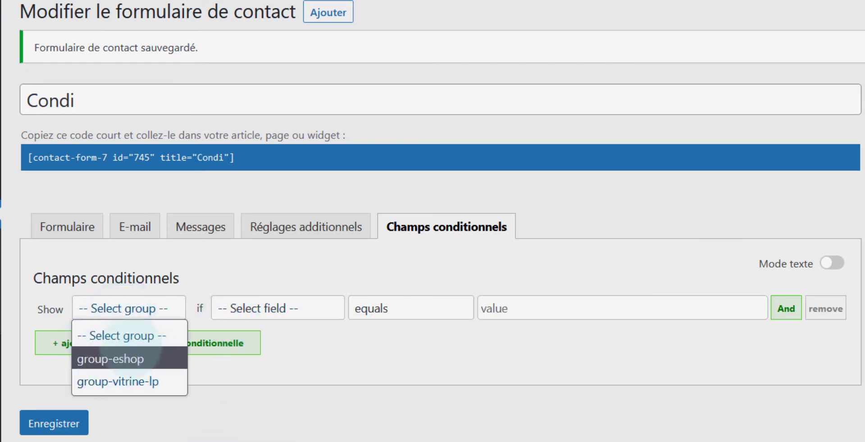
left_click(129, 359)
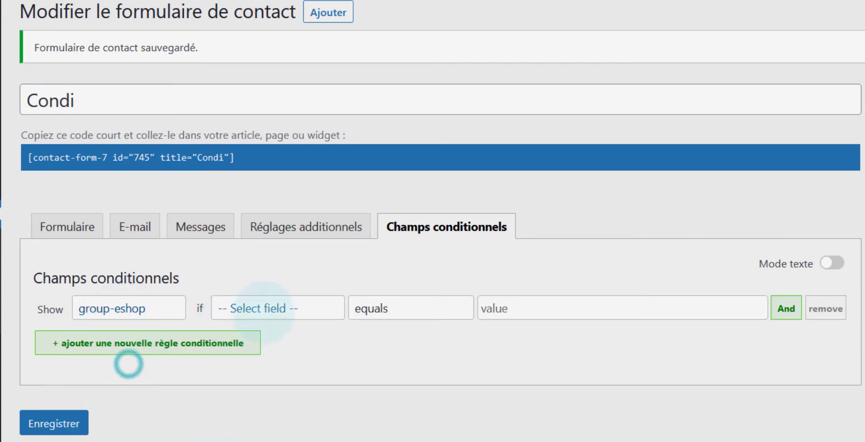
left_click(255, 308)
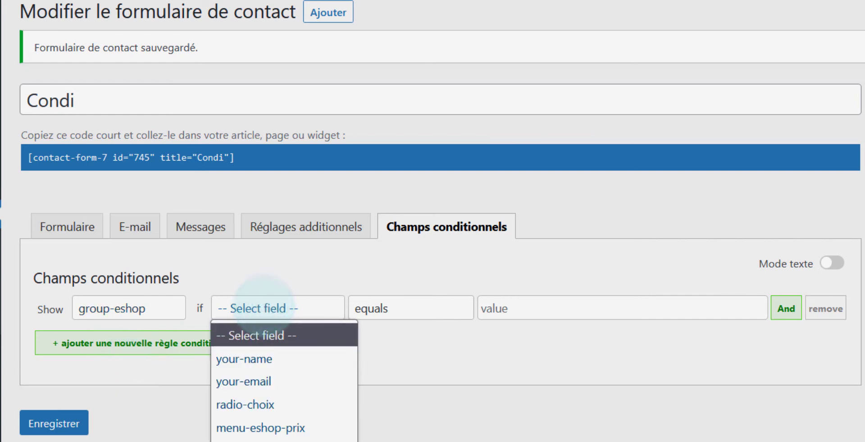
left_click(249, 402)
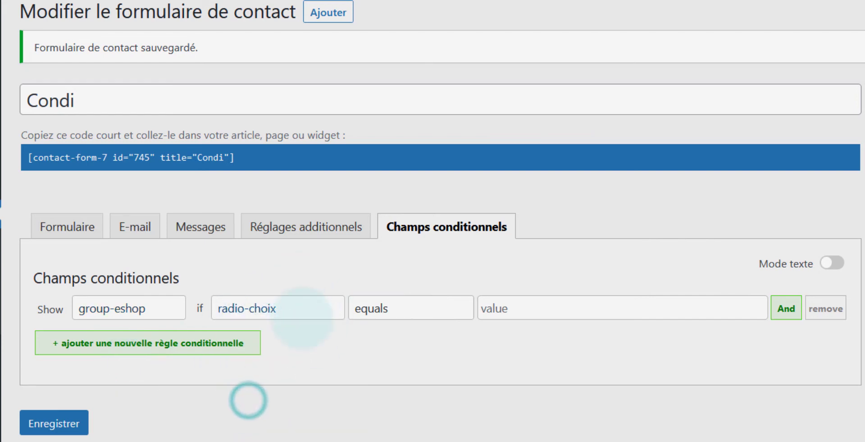
left_click(397, 304)
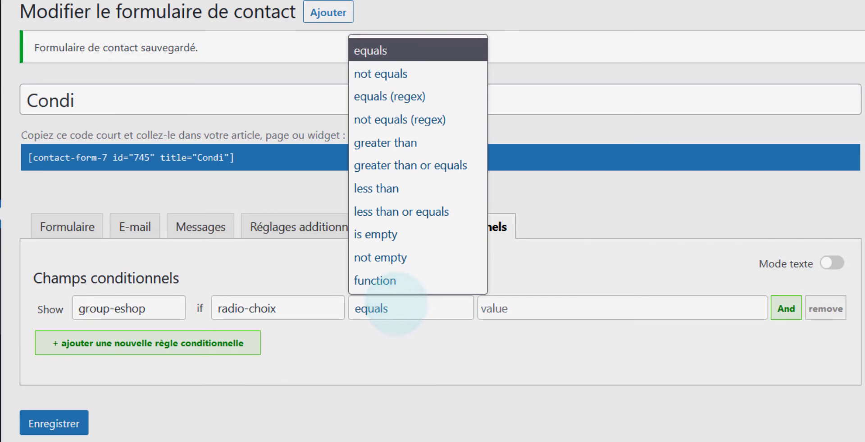
left_click(396, 303)
left_click(508, 305)
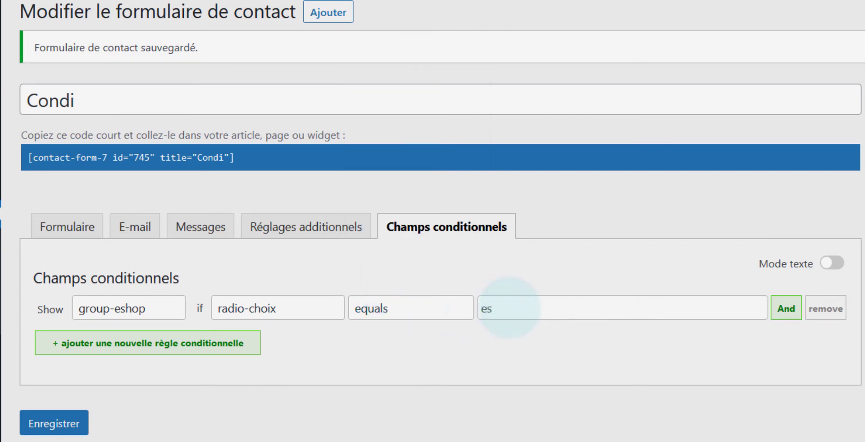
Step: Add a second conditional rule that shows group-vitrine-lp if radio-choix equals vitrine
left_click(182, 339)
left_click(151, 336)
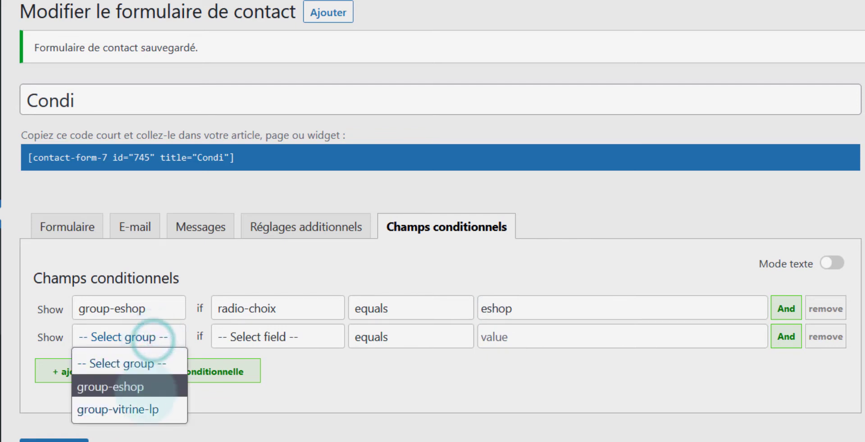
left_click(149, 409)
left_click(286, 336)
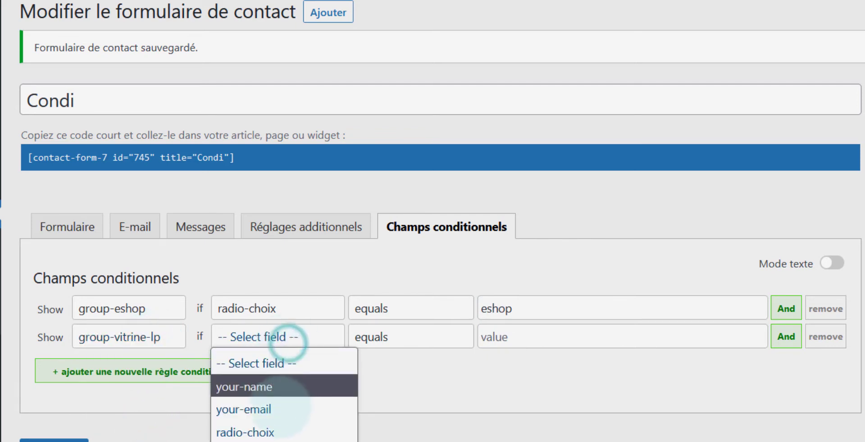
left_click(281, 420)
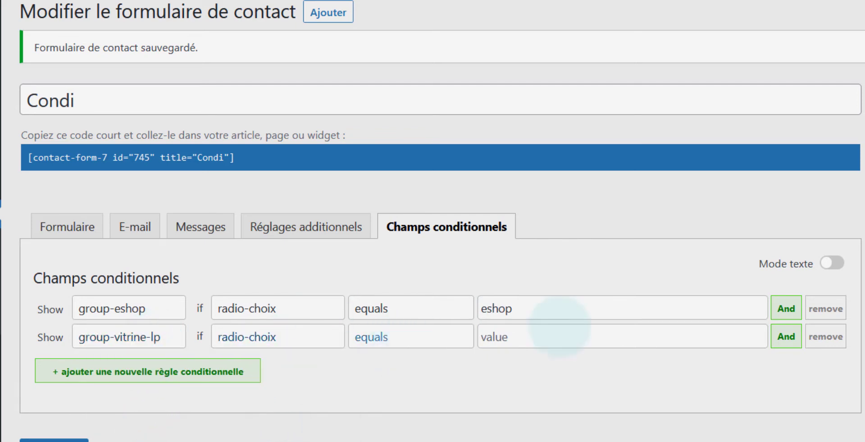
type("vitrine")
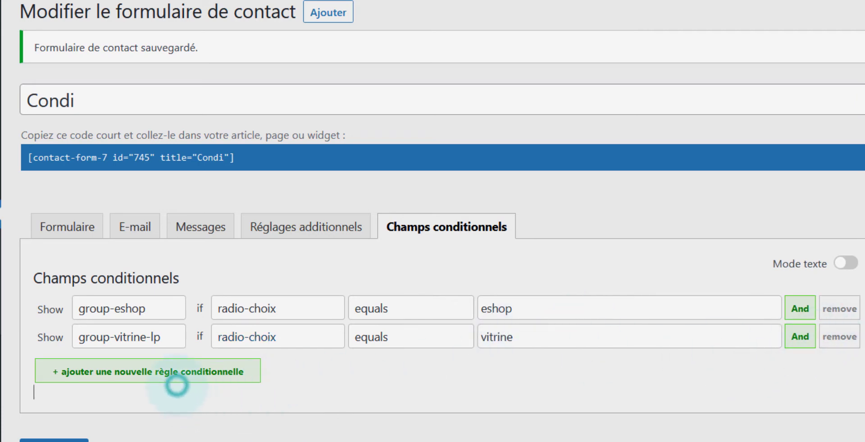
Step: Add a third conditional rule that shows group-vitrine-lp if radio-choix equals landing page
left_click(175, 380)
left_click(149, 366)
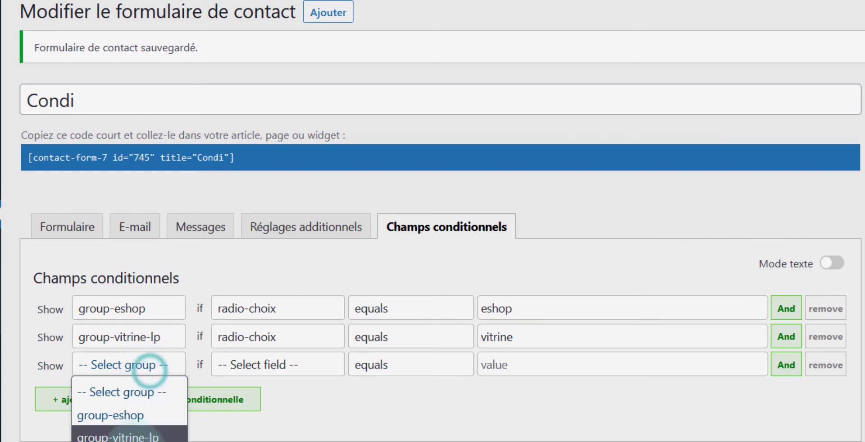
left_click(121, 435)
left_click(263, 365)
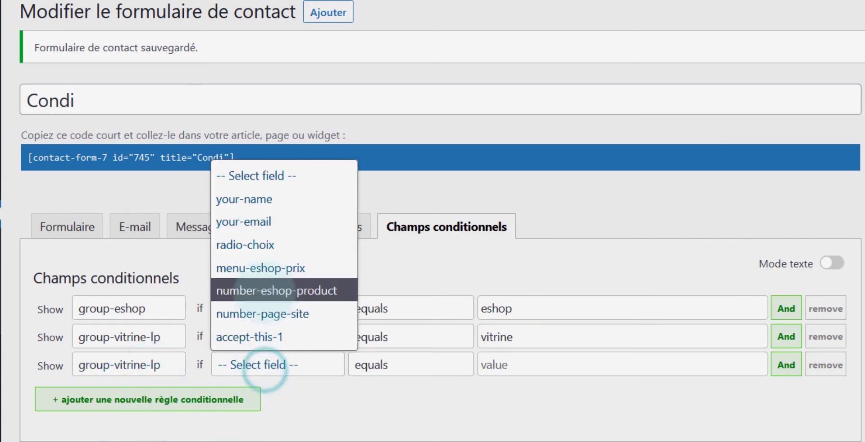
left_click(249, 245)
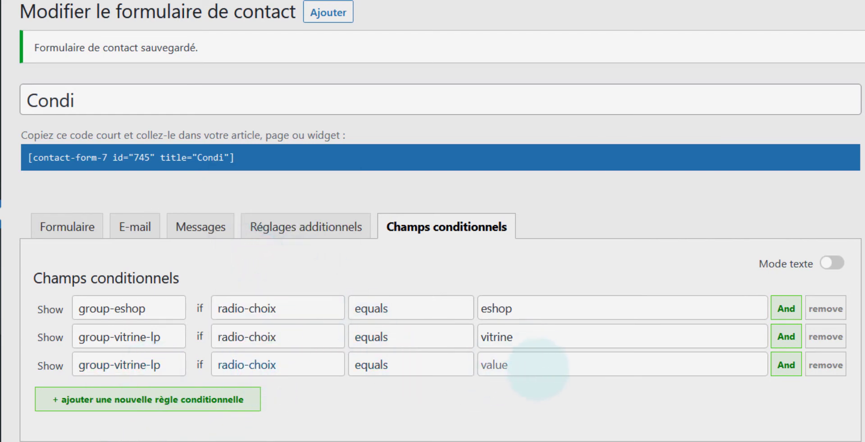
type("landing page")
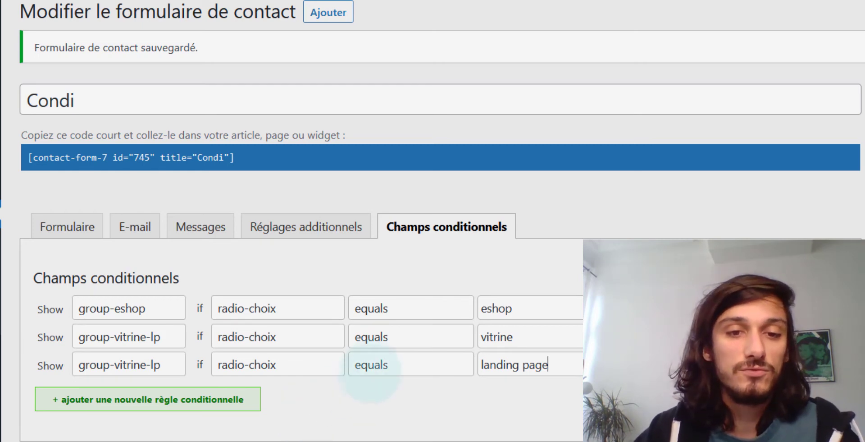
Step: Check the comparison operators available for the landing page rule and save the form
left_click(368, 366)
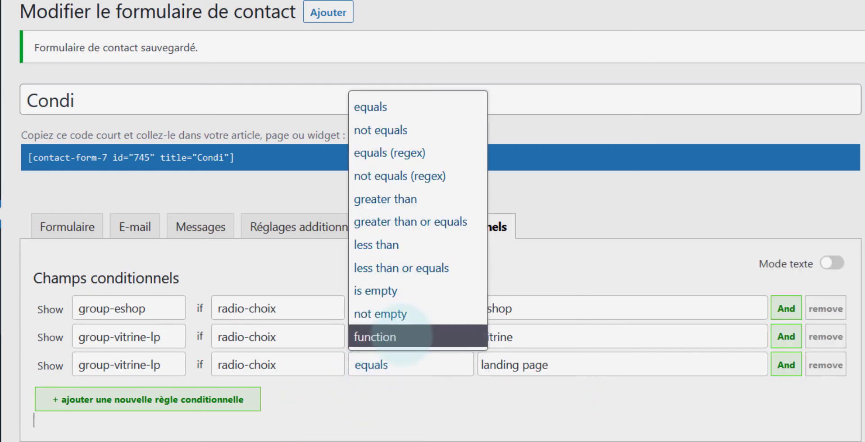
left_click(421, 406)
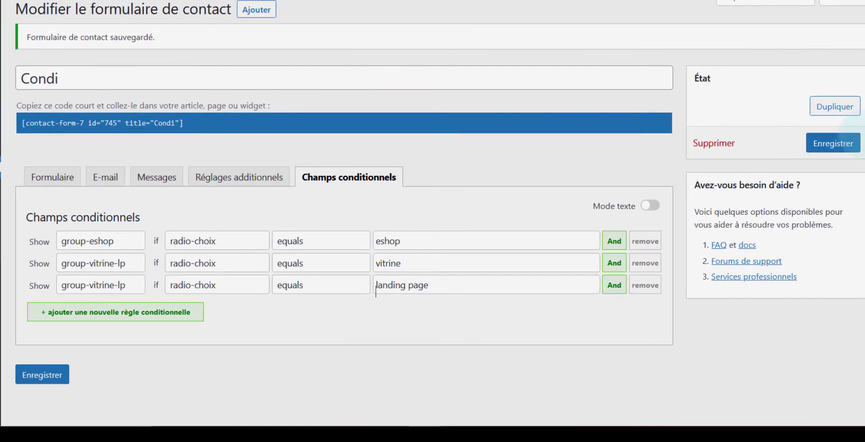
left_click(833, 143)
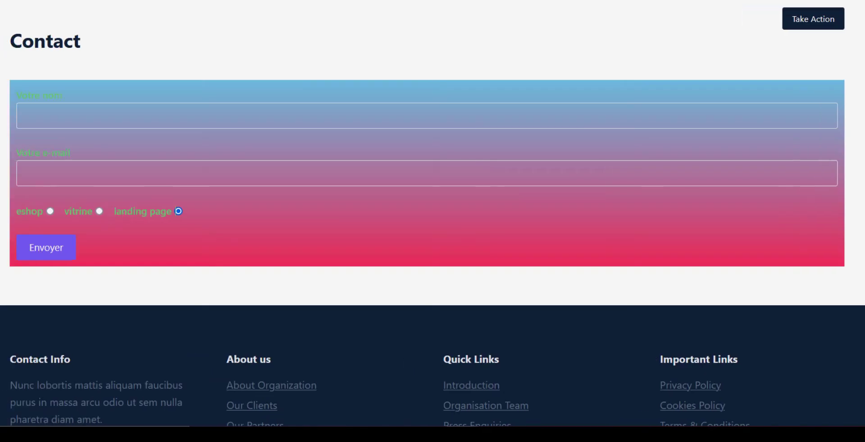
Step: Reload the public contact page, select the eshop site type and choose the "1500 et 2500€" budget
key("F5")
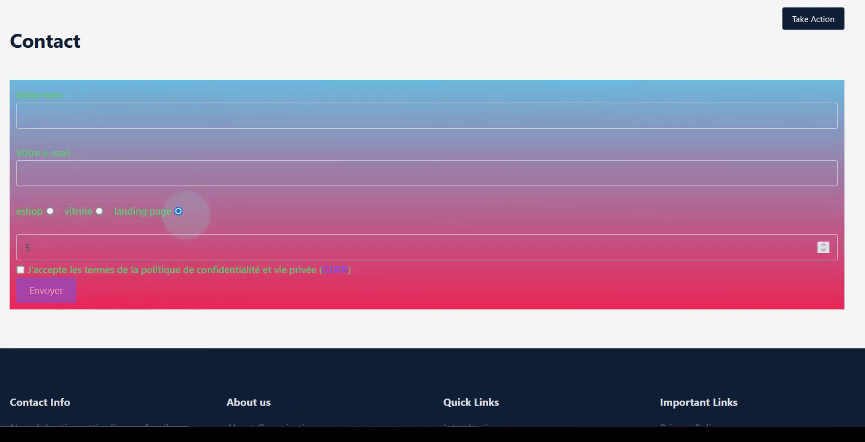
left_click(50, 211)
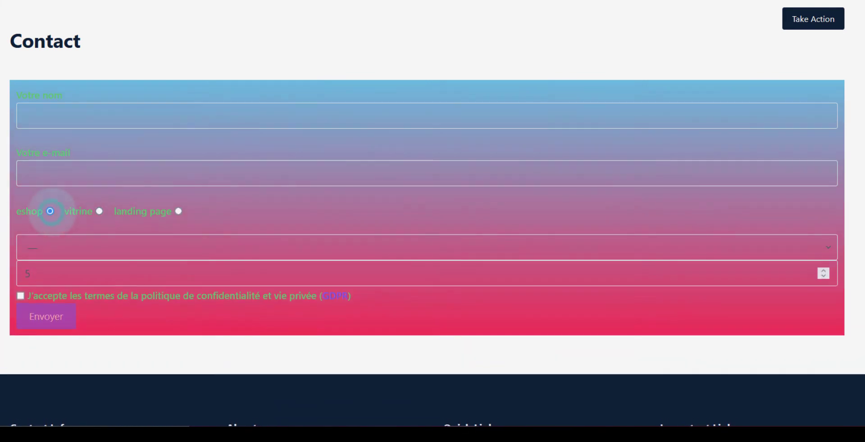
left_click(64, 249)
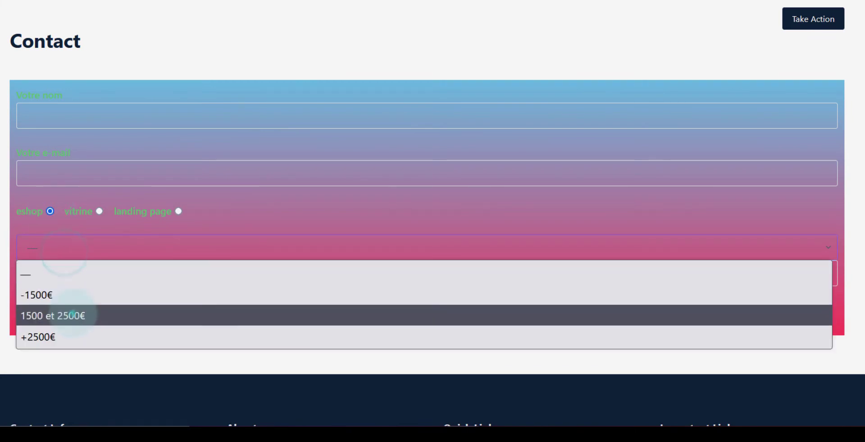
left_click(72, 315)
Step: Switch the site type between landing page, vitrine and eshop to test which conditional fields appear
left_click(178, 211)
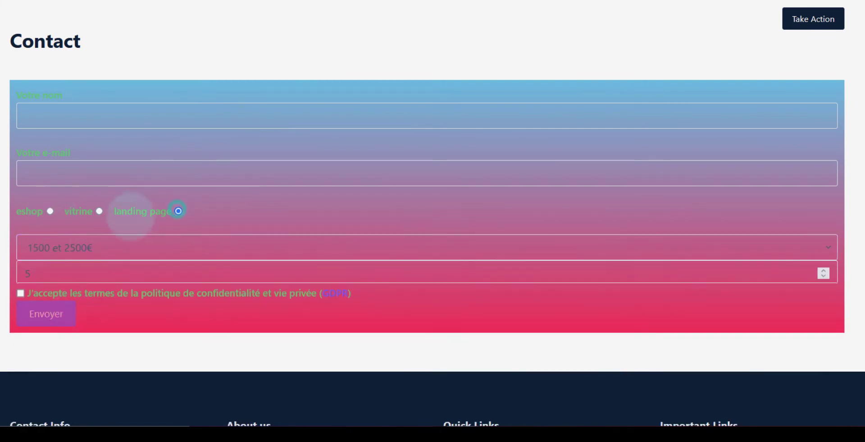
left_click(99, 244)
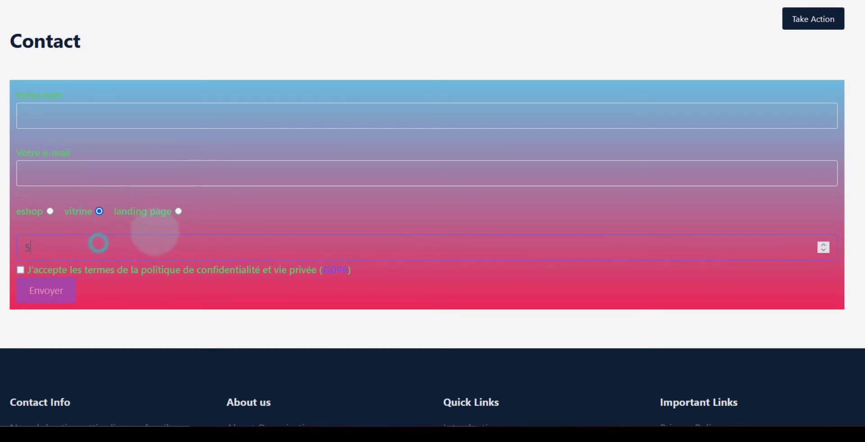
left_click(178, 211)
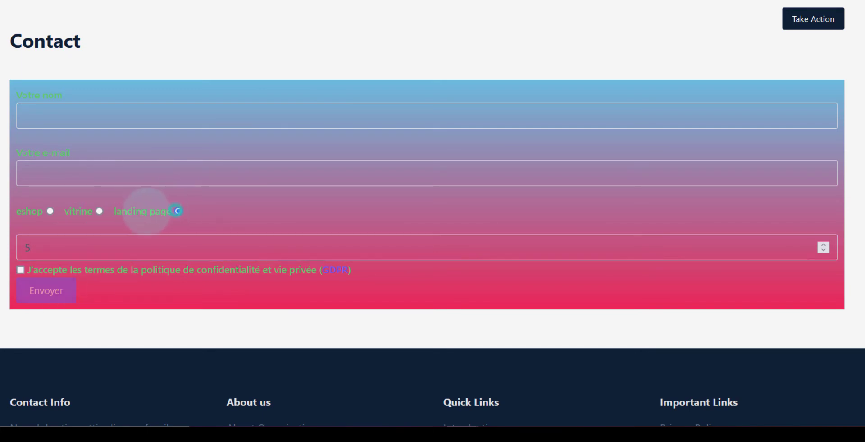
left_click(99, 211)
left_click(32, 211)
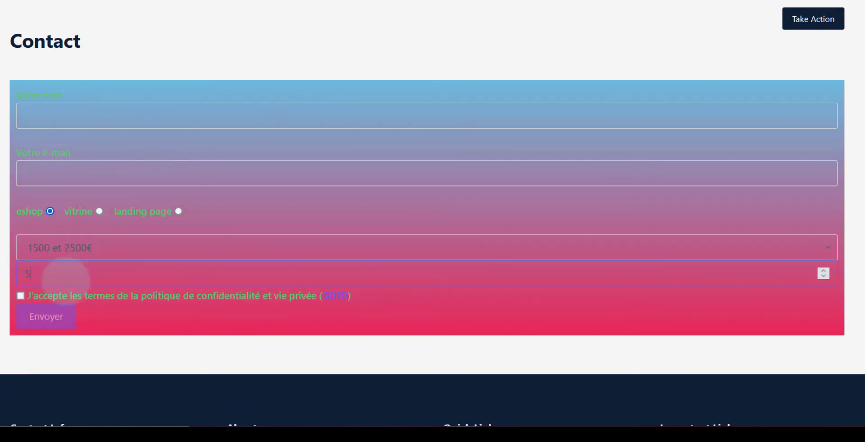
Step: Test the eshop group's fields by resetting the budget to the blank option and choosing a price range again
left_click(66, 271)
left_click(79, 247)
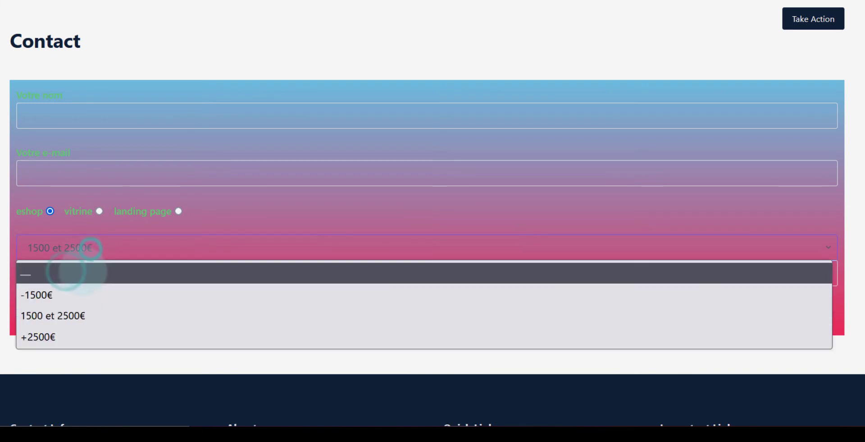
left_click(75, 271)
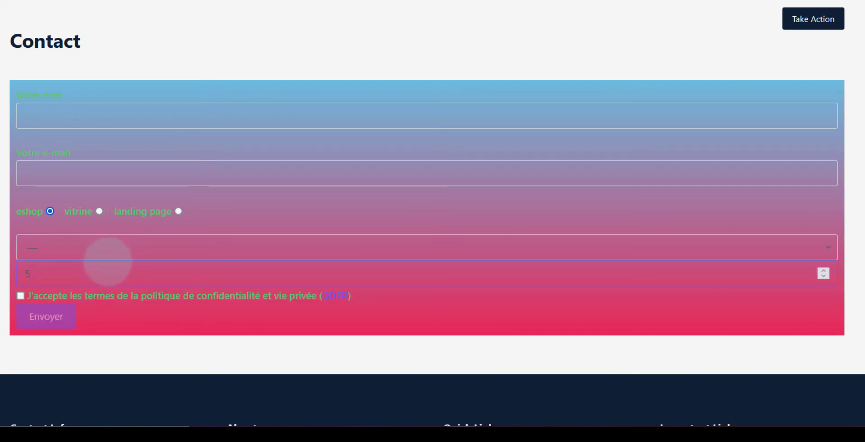
left_click(91, 247)
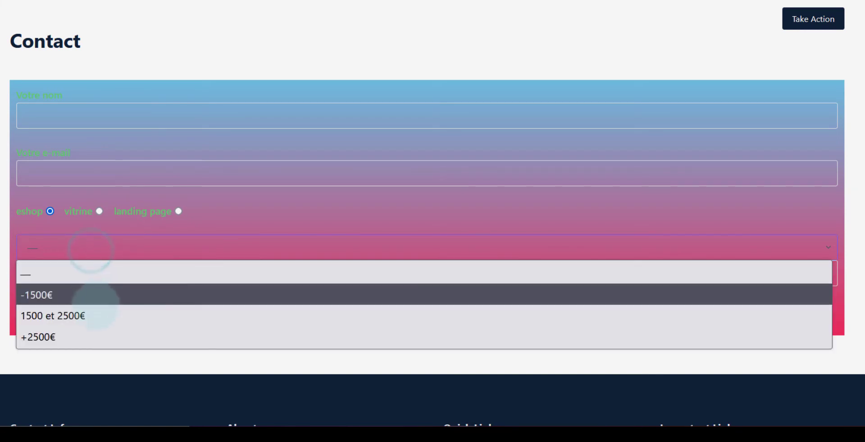
left_click(96, 310)
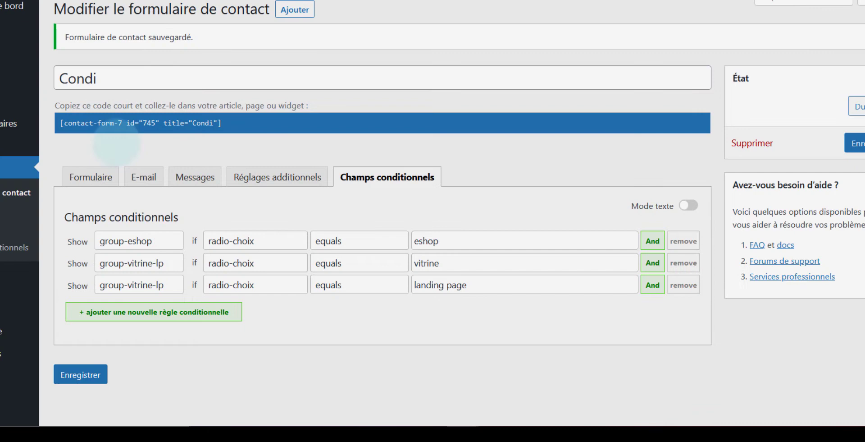
Step: Wrap the menu-eshop-prix field in the form template in a label element with the text "Votre budget"
left_click(92, 177)
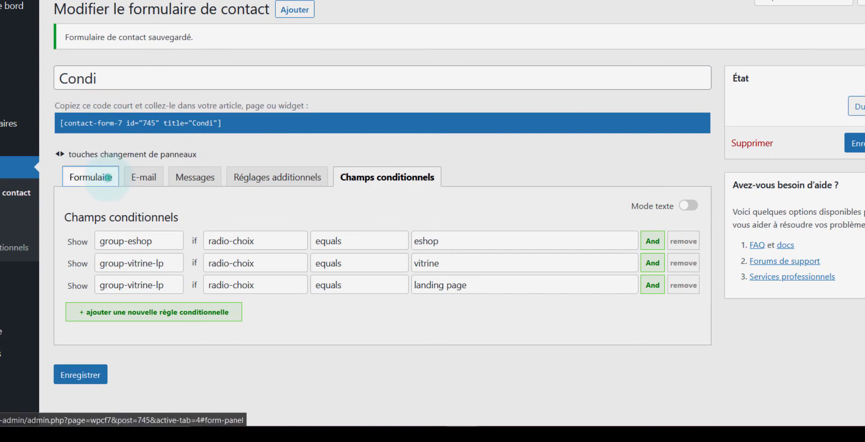
scroll(108, 179, "down", 5)
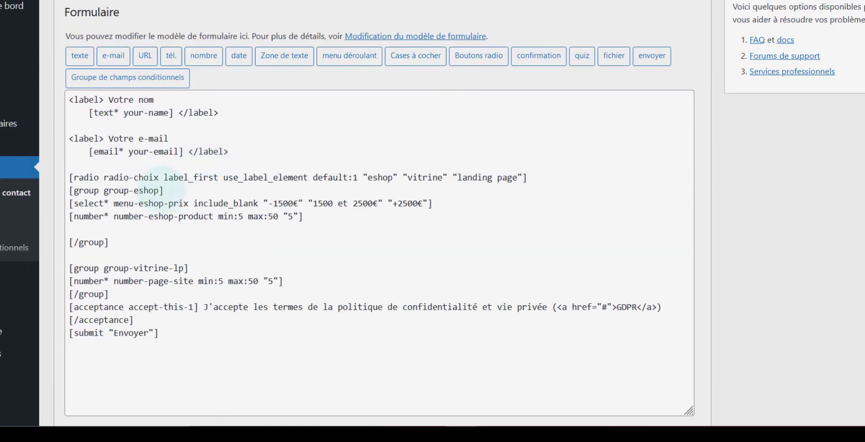
left_click_drag(104, 138, 68, 138)
key("ctrl+c")
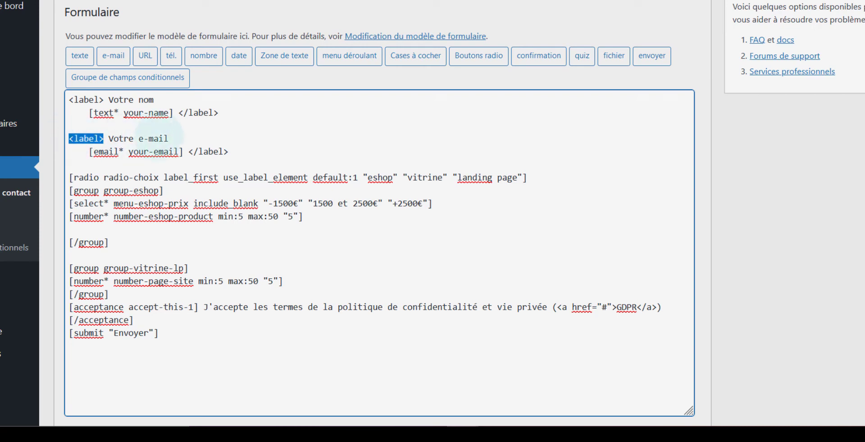
left_click(67, 203)
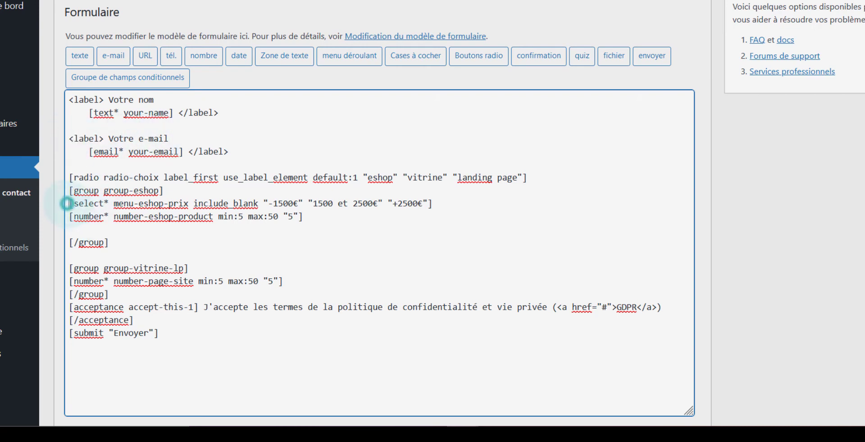
key("ctrl+v")
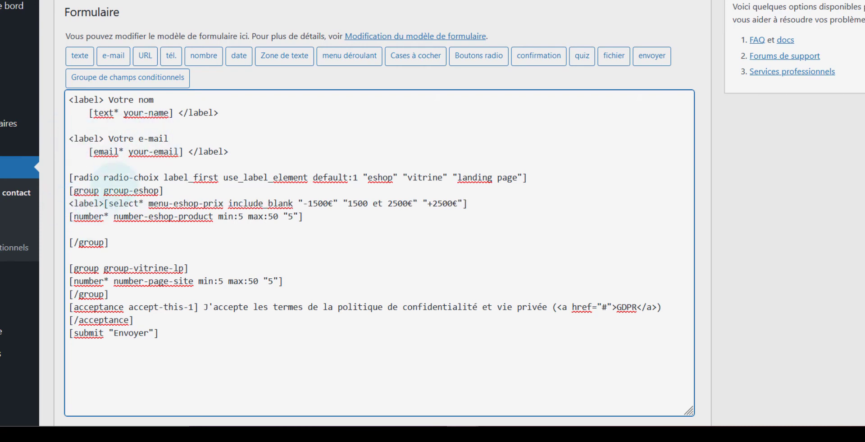
type("Votre budget")
left_click(558, 209)
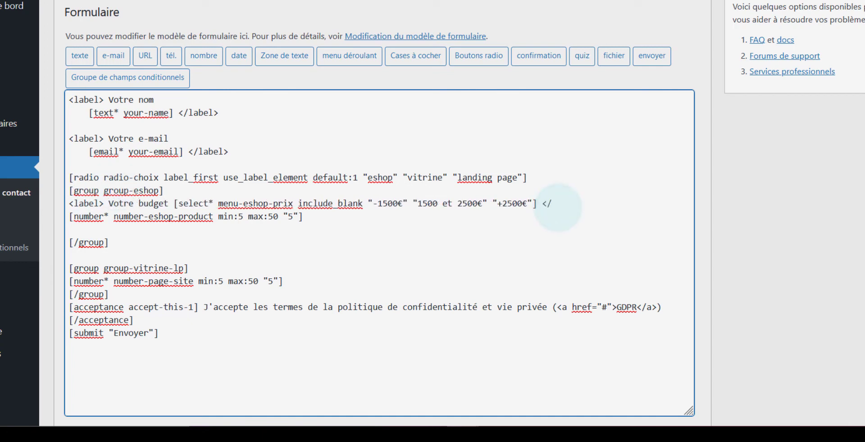
type("</label>")
Step: Wrap the number-eshop-product field in the form template in a label element with the text "Nombre de produits"
left_click(70, 216)
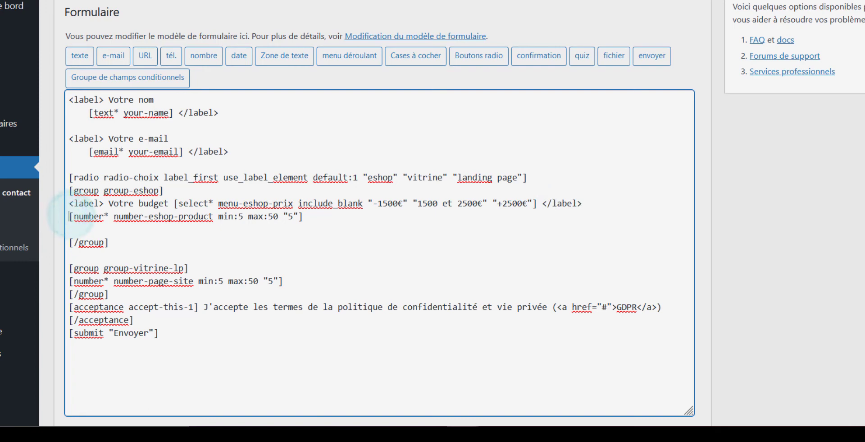
key("ctrl+v")
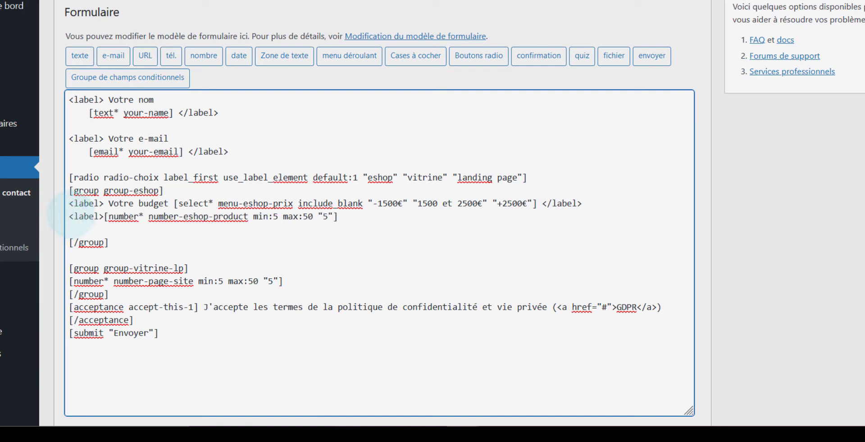
type("Nombre")
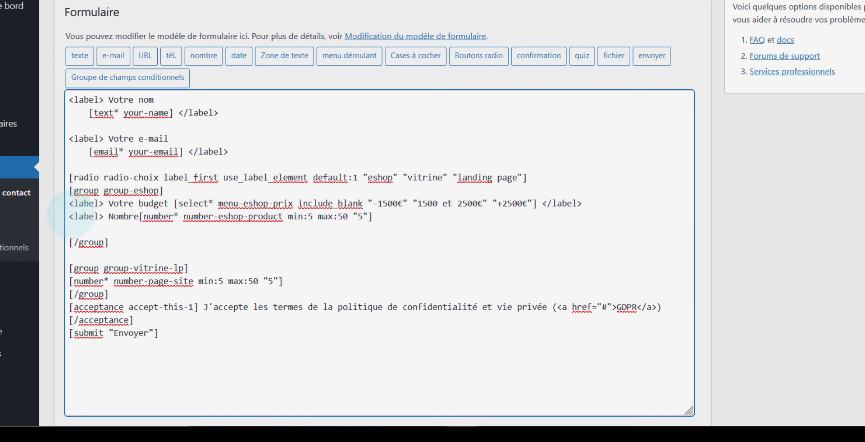
type(" de produits")
left_click(469, 221)
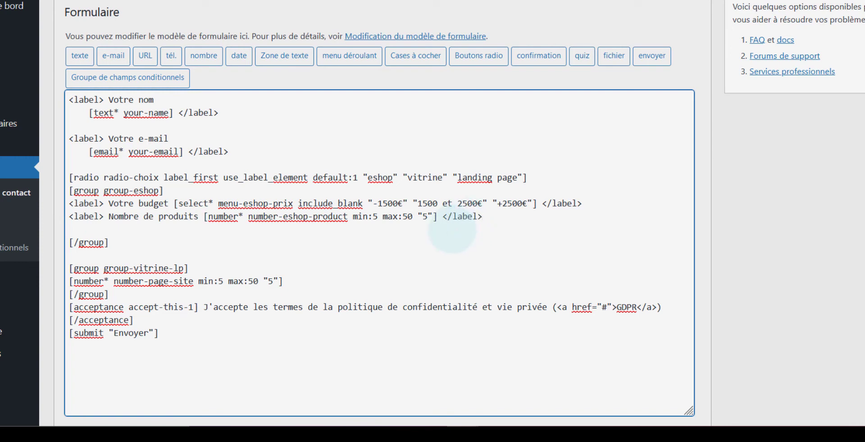
Step: Add a label with the text "Nombre de pages" around the number-page-site field in group-vitrine-lp and save the form
left_click(214, 268)
key("Return")
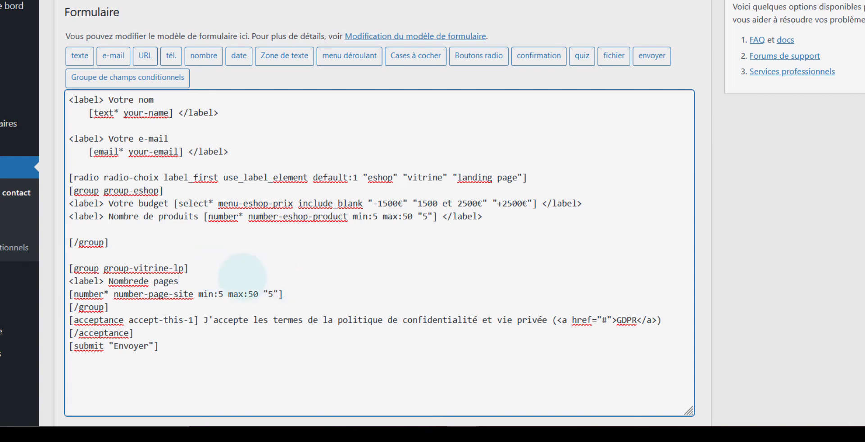
left_click(294, 293)
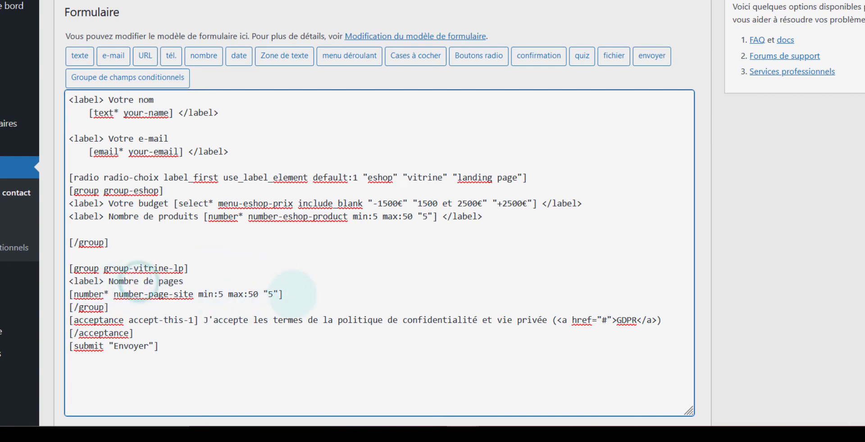
type("</")
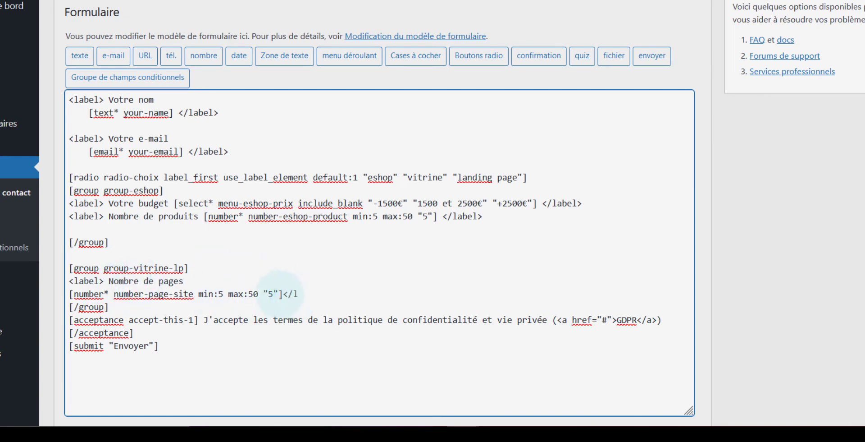
type("label")
scroll(212, 325, "down", 2)
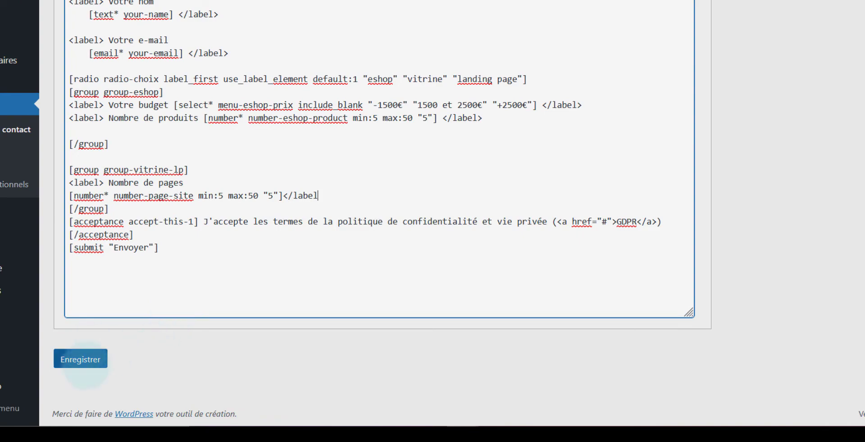
left_click(80, 359)
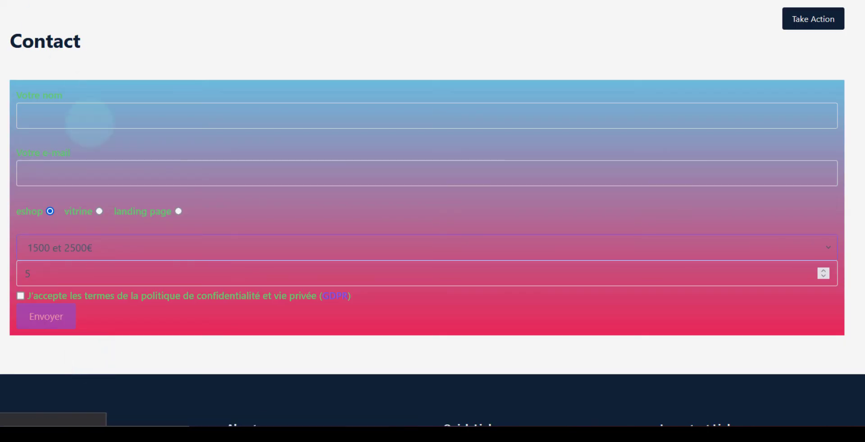
Step: Alternate the site type between vitrine and eshop on the reloaded contact page to check each group's labels and layout
left_click(36, 281)
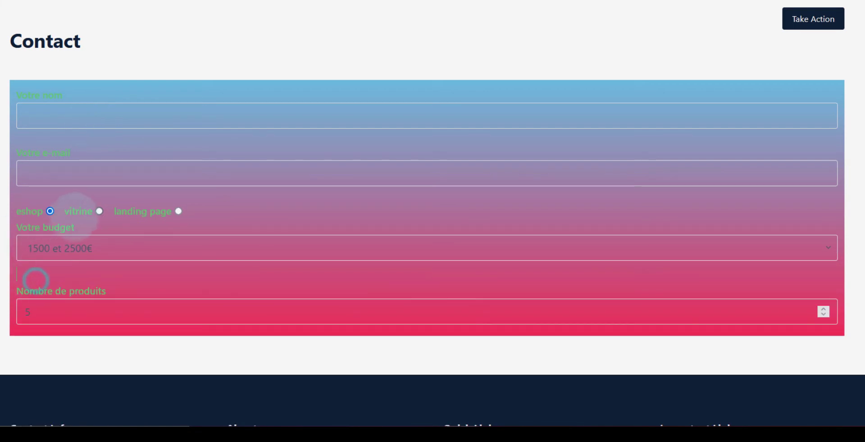
left_click(99, 211)
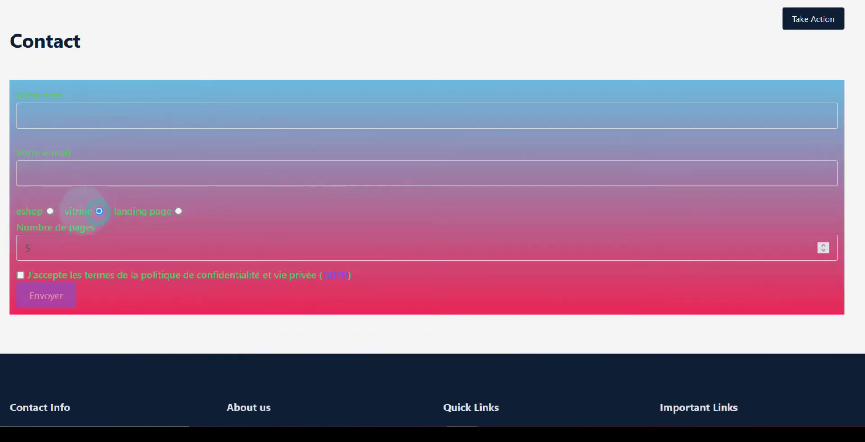
left_click(50, 211)
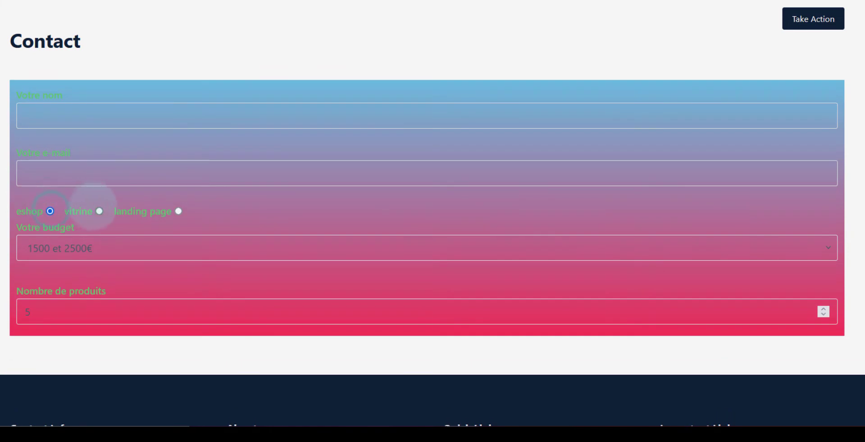
left_click(99, 211)
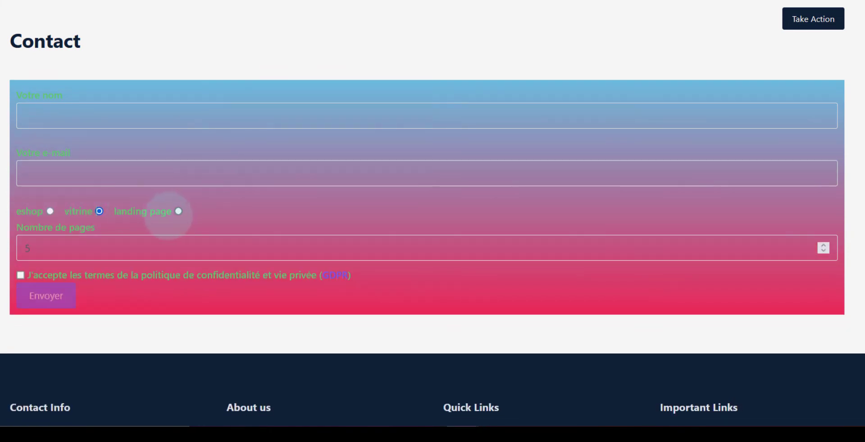
left_click(50, 211)
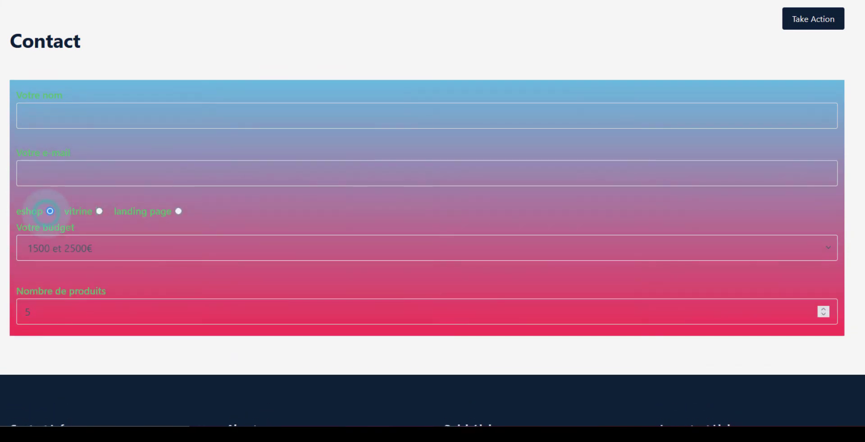
scroll(27, 277, "down", 3)
scroll(27, 277, "up", 2)
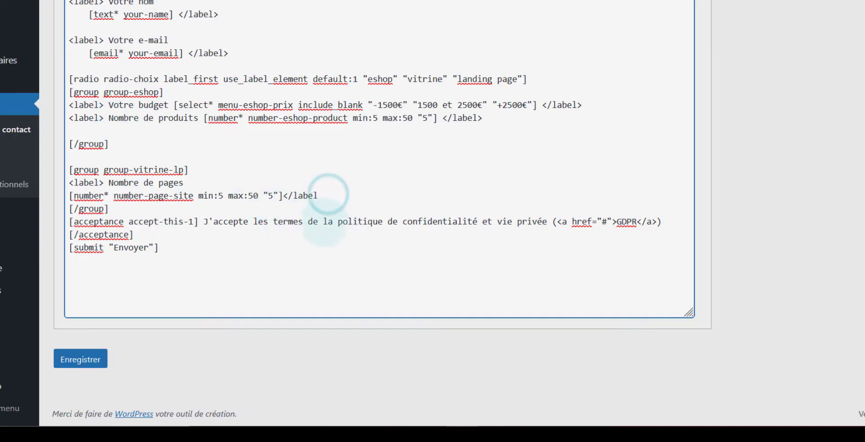
Step: Complete the closing label tag after the number-page-site field, save the form and recheck the vitrine and landing page choices
left_click(81, 359)
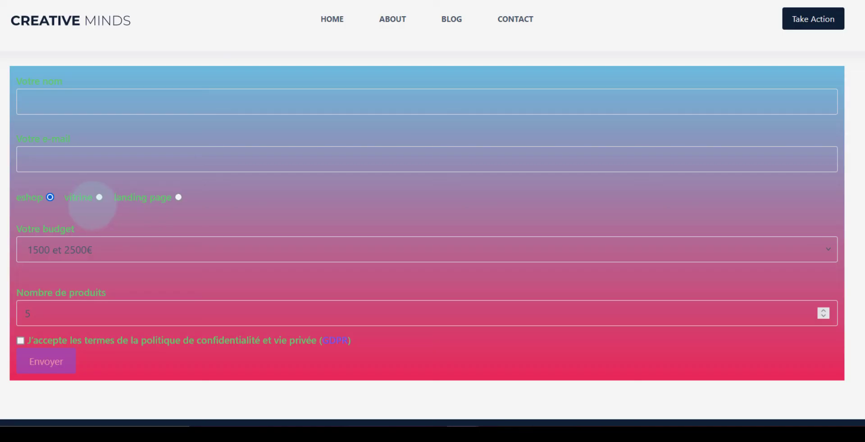
left_click(98, 197)
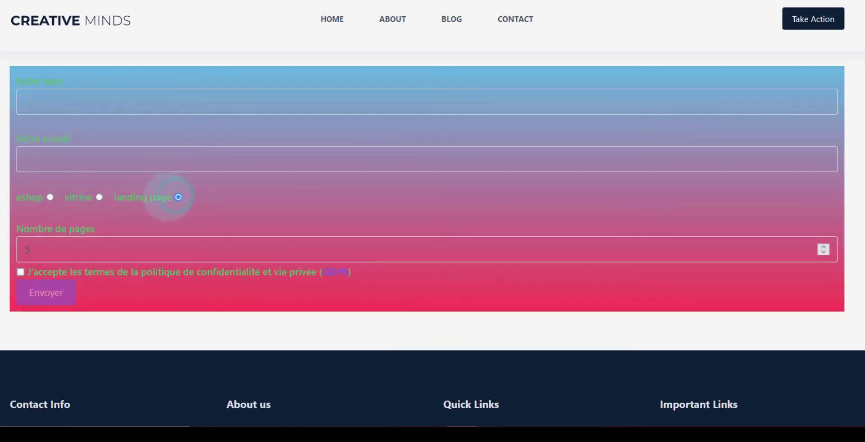
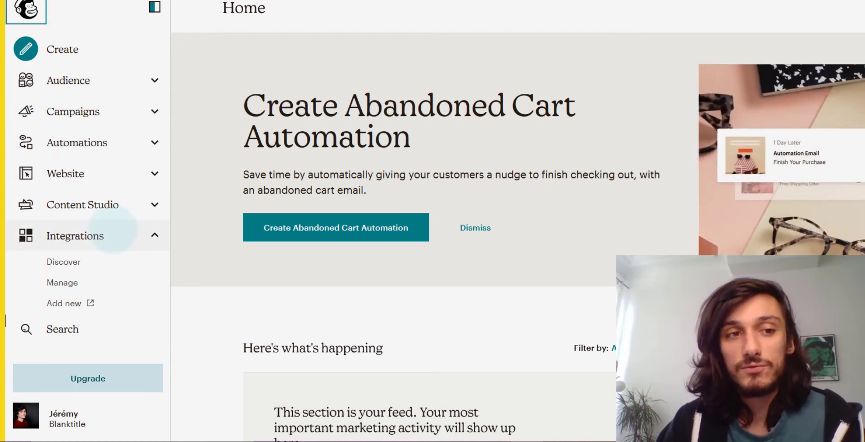
Step: Switch to Mailchimp, browse the integrations it offers and open the WordPress integration under "Sync your contacts"
left_click(115, 235)
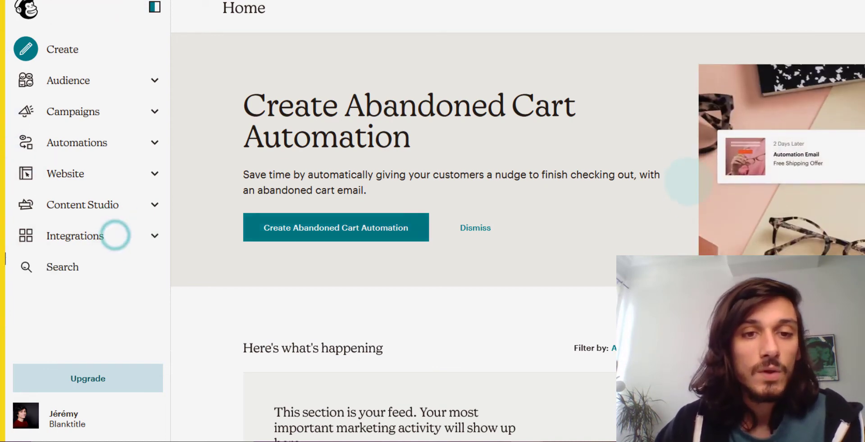
left_click(115, 232)
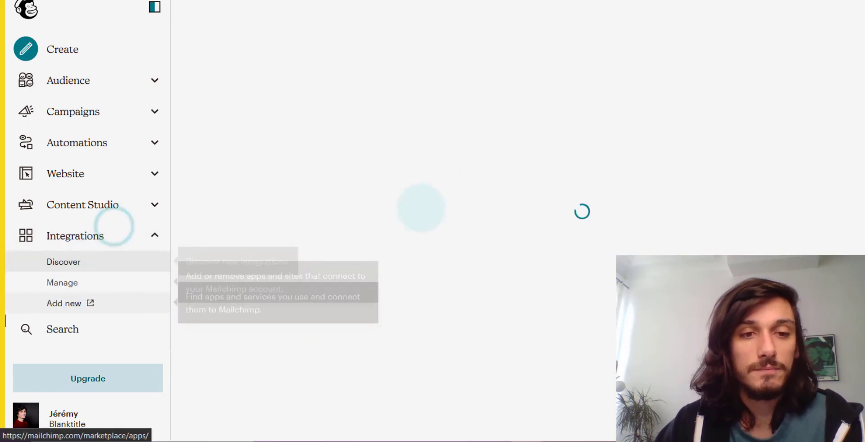
scroll(521, 175, "down", 9)
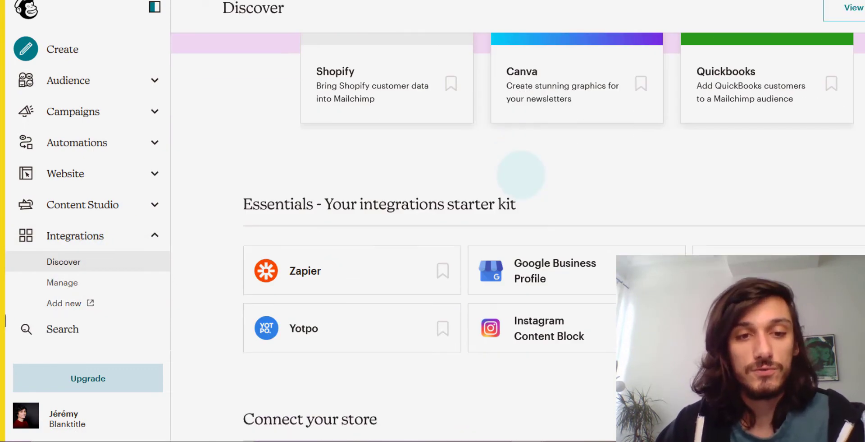
scroll(518, 166, "down", 3)
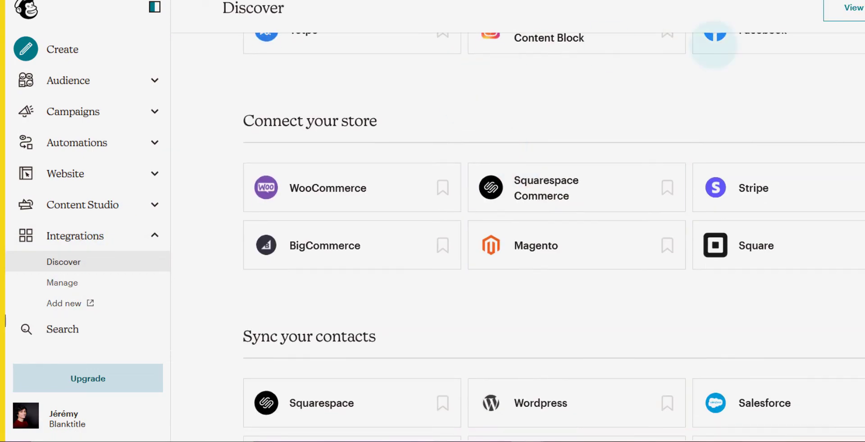
scroll(270, 246, "down", 7)
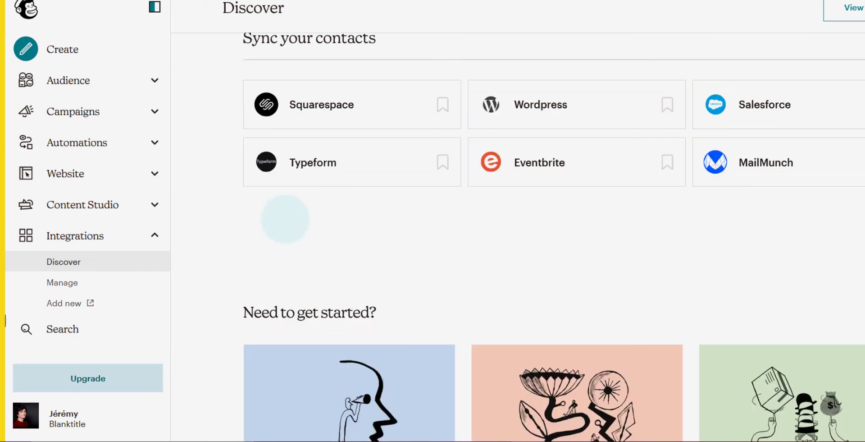
scroll(446, 209, "up", 10)
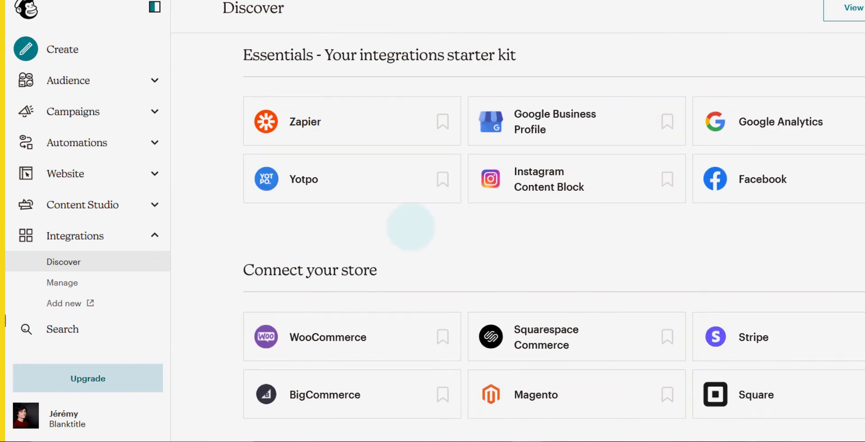
scroll(412, 226, "up", 5)
scroll(523, 325, "down", 8)
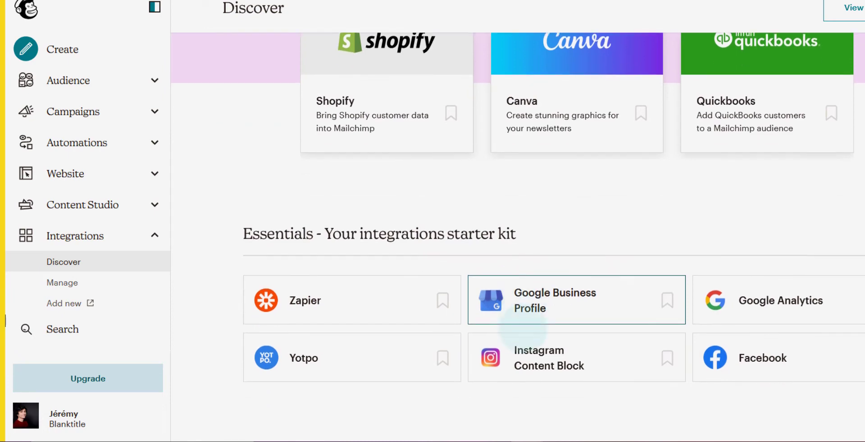
scroll(525, 329, "down", 4)
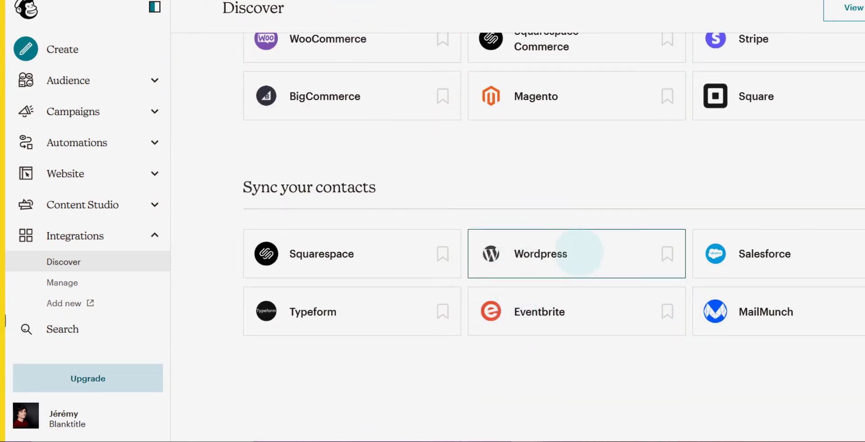
left_click(580, 253)
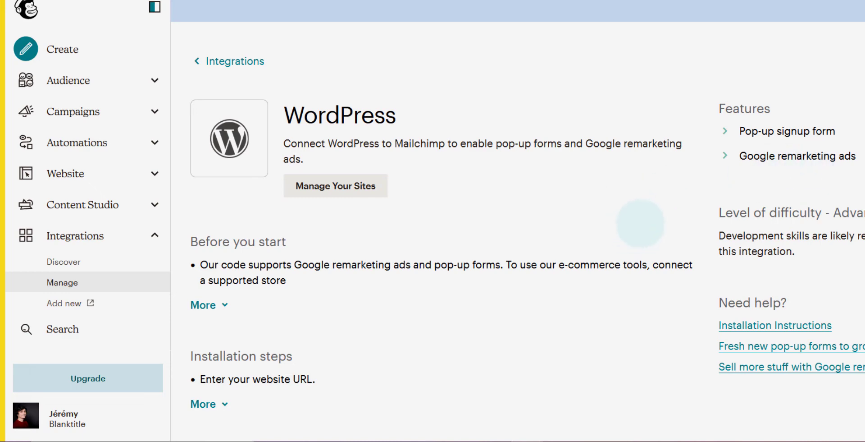
Step: Examine the WordPress integration's installation steps and its site URL and audience settings for the custom website code
scroll(643, 225, "down", 5)
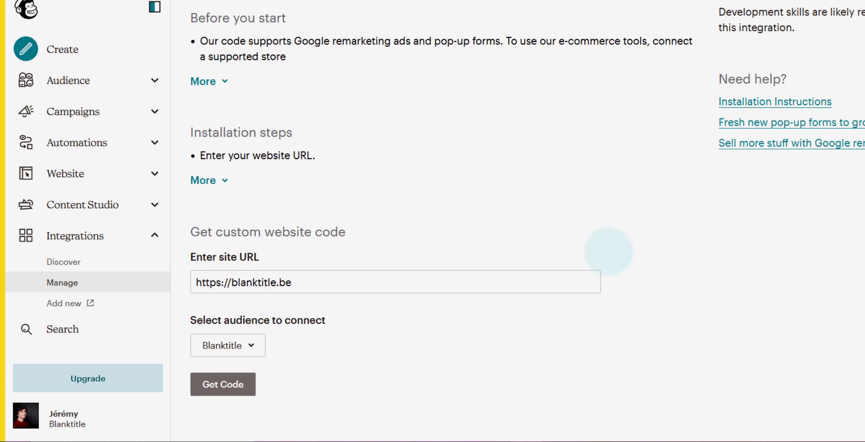
scroll(609, 251, "down", 2)
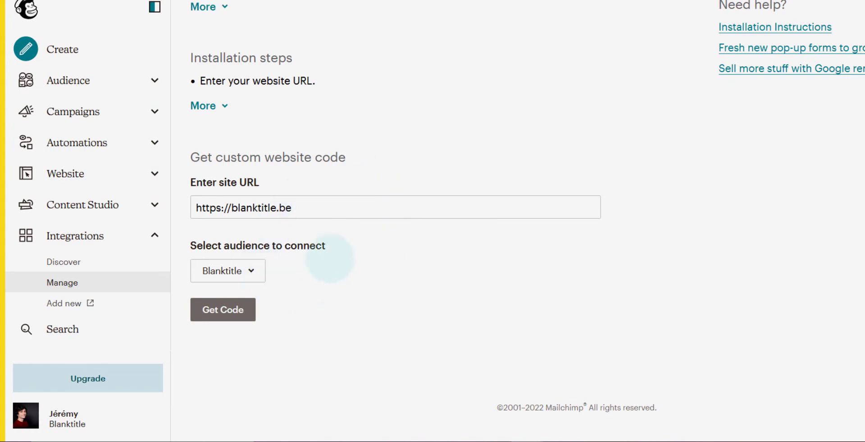
scroll(285, 306, "up", 10)
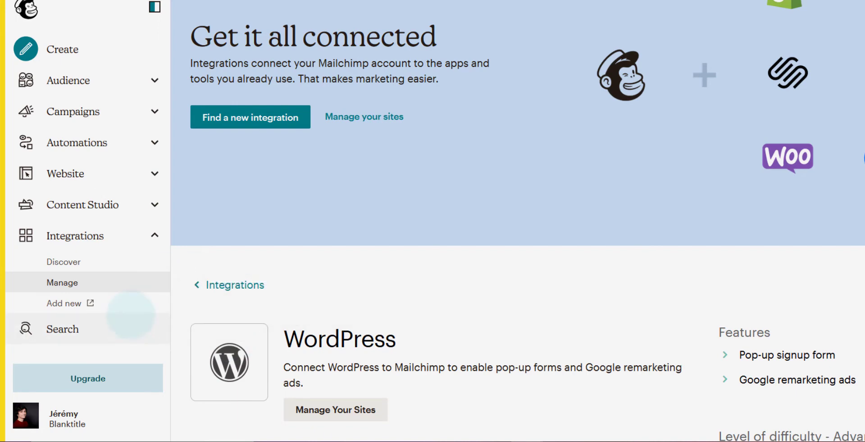
Step: Search Mailchimp for "api" across everything and open the suggested API keys page
left_click(144, 328)
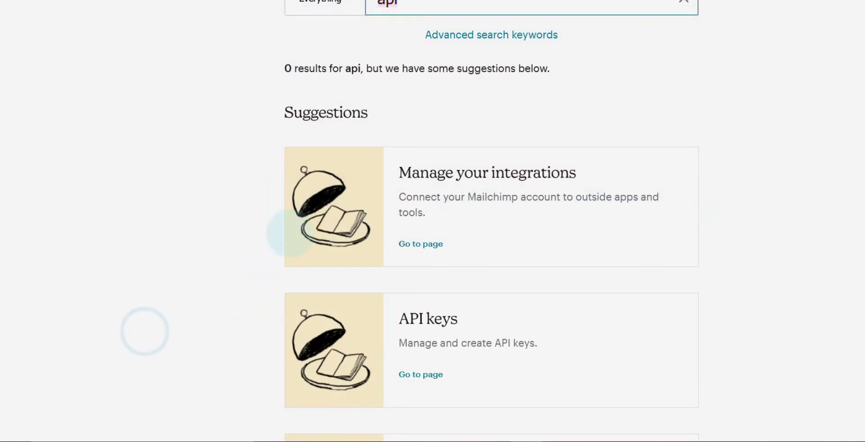
scroll(291, 232, "up", 2)
left_click(342, 80)
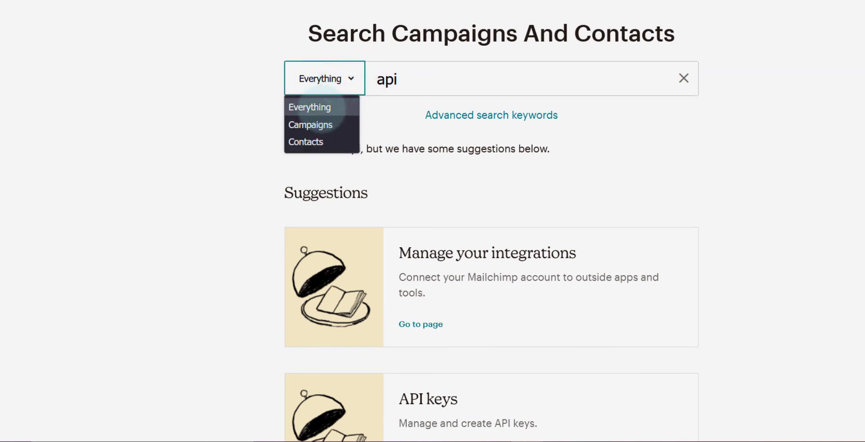
left_click(451, 77)
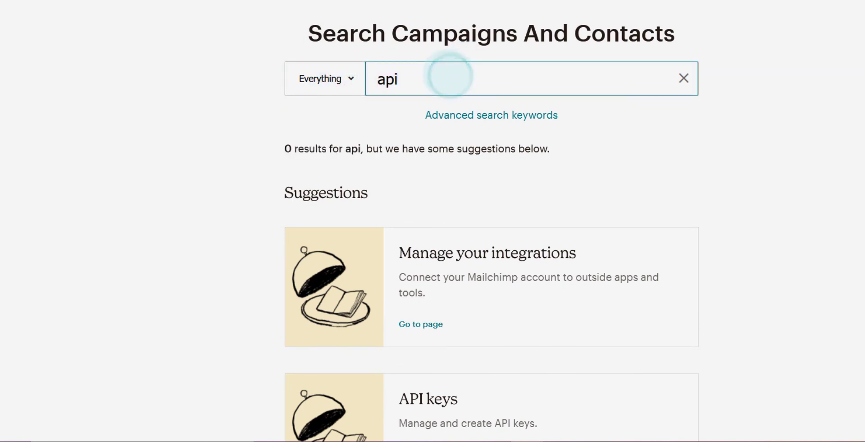
scroll(446, 72, "down", 3)
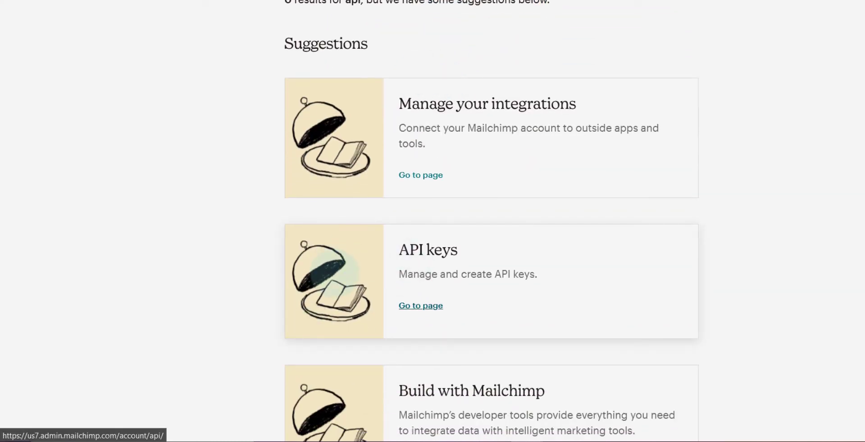
left_click(332, 270)
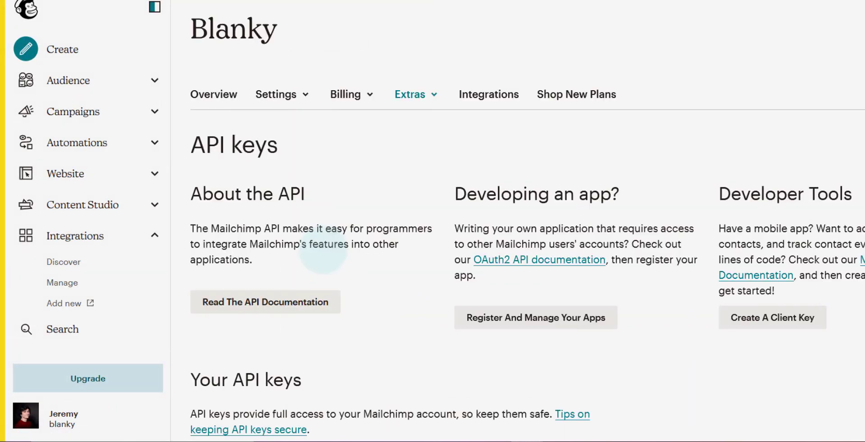
Step: Create a new API key in the Mailchimp account and copy it
scroll(323, 250, "down", 6)
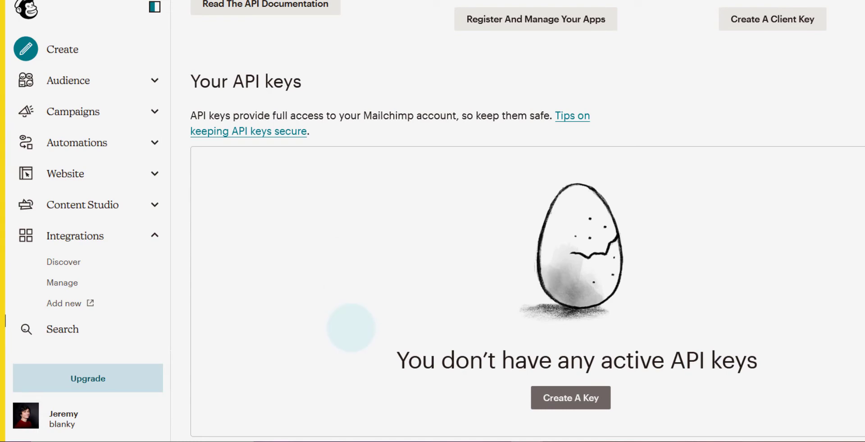
scroll(351, 327, "down", 3)
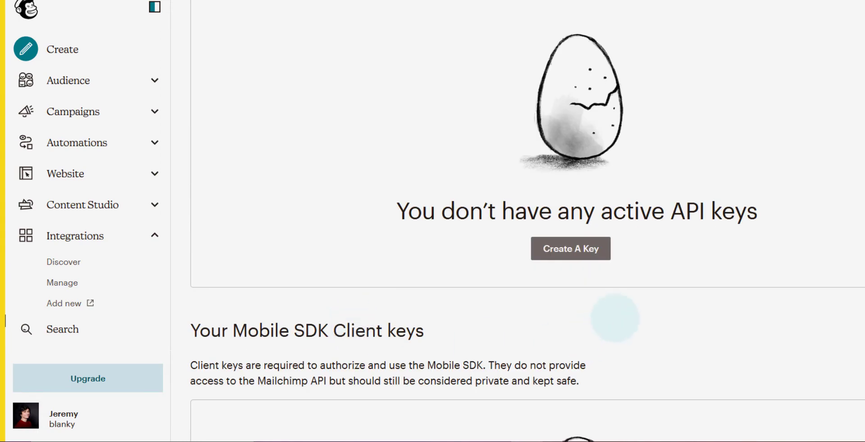
scroll(604, 297, "up", 1)
left_click(582, 322)
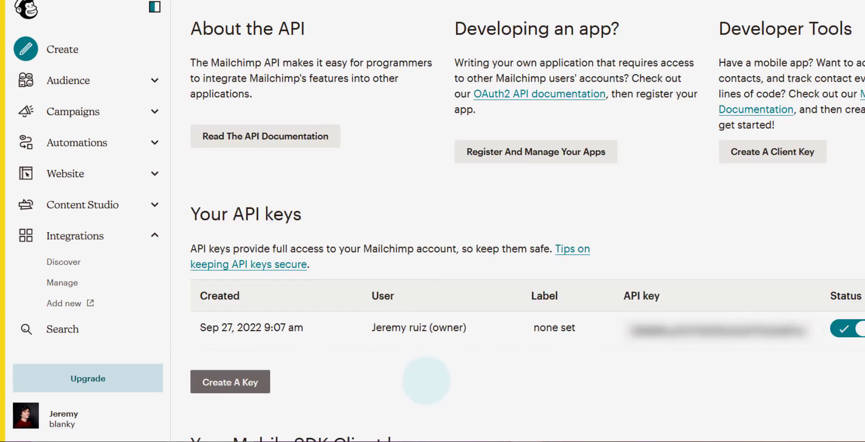
left_click(668, 330)
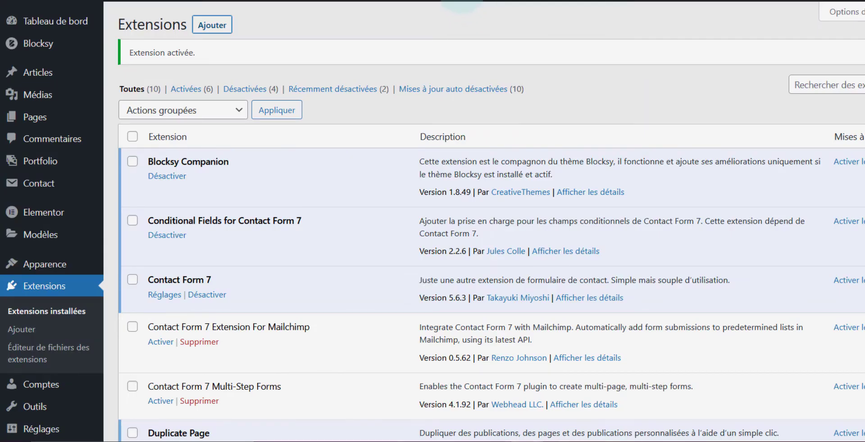
Step: In the WordPress site, find "mc4wp" and install MC4WP: Mailchimp for WordPress, and try the newsletter checkbox on the Blank Title contact form
scroll(321, 99, "down", 5)
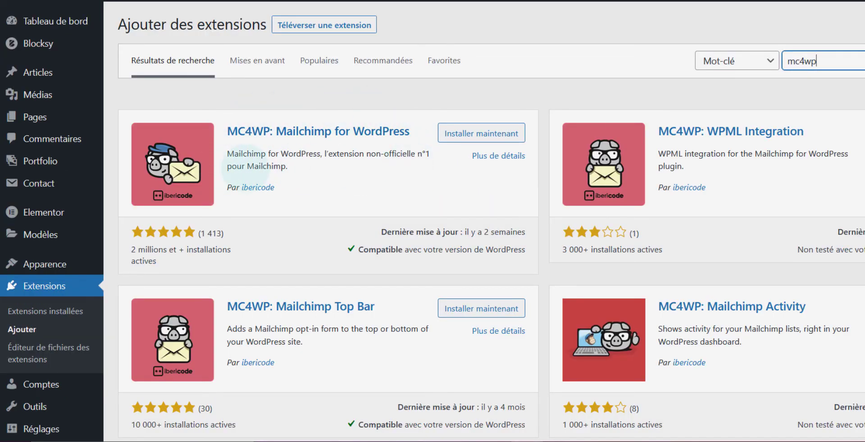
left_click(482, 133)
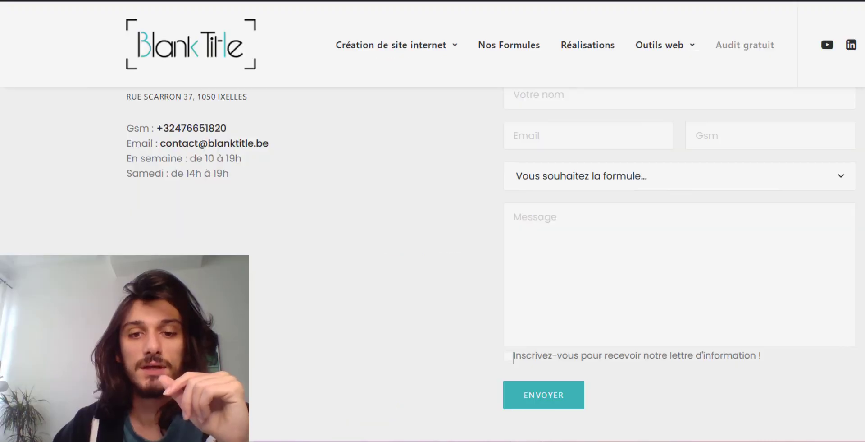
left_click(507, 354)
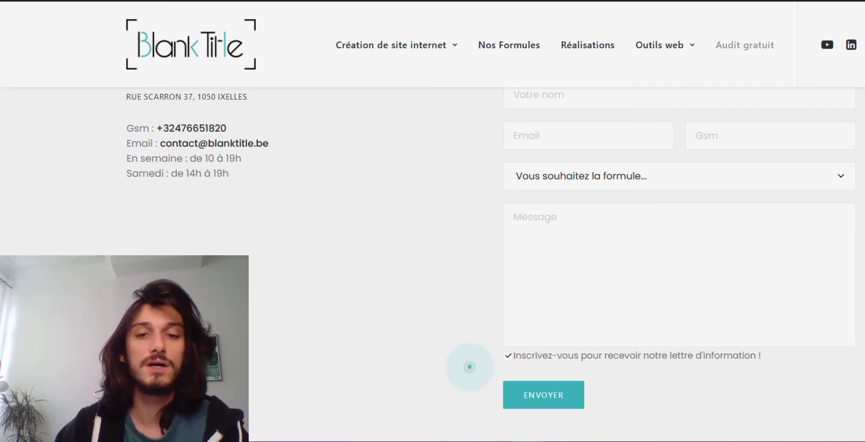
scroll(470, 367, "up", 2)
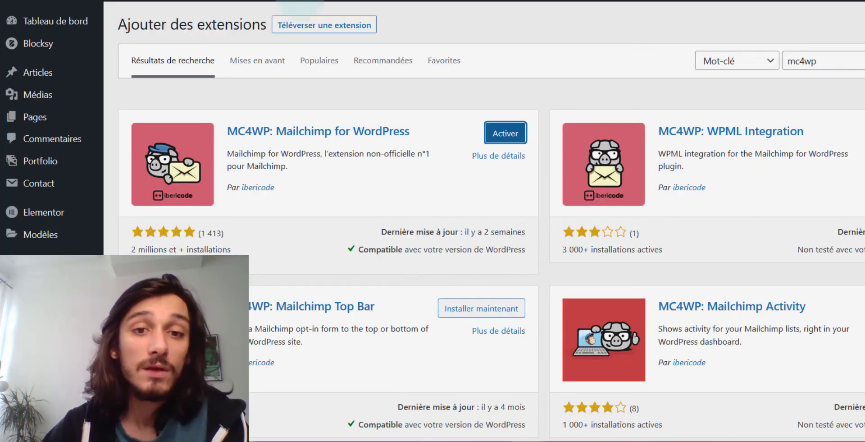
Step: Activate the MC4WP: Mailchimp for WordPress plugin and open its API settings
left_click(332, 113)
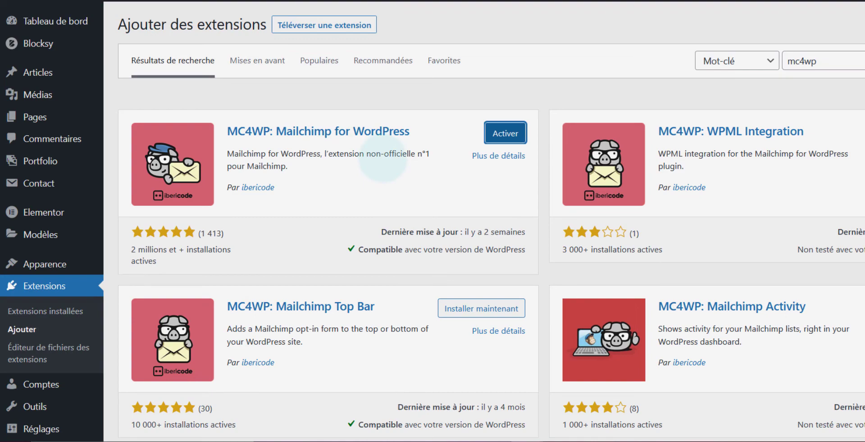
left_click(505, 133)
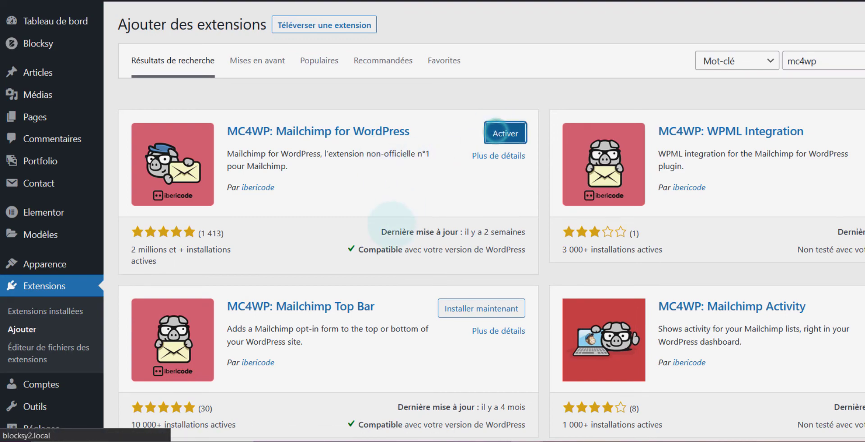
scroll(366, 270, "down", 2)
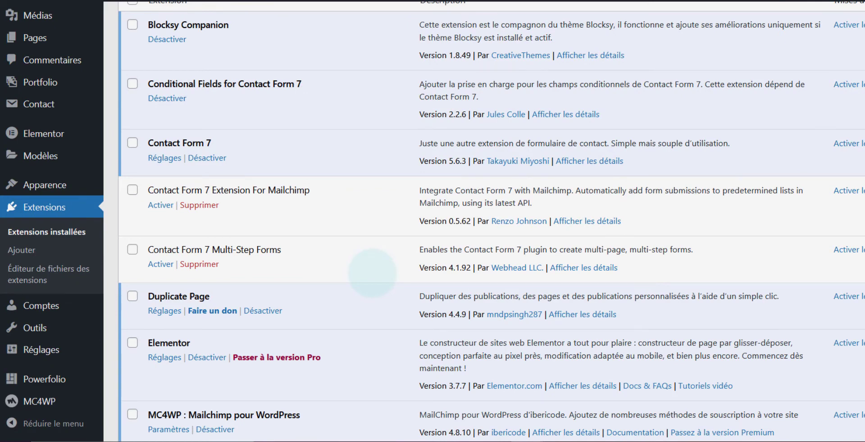
mouse_move(11, 400)
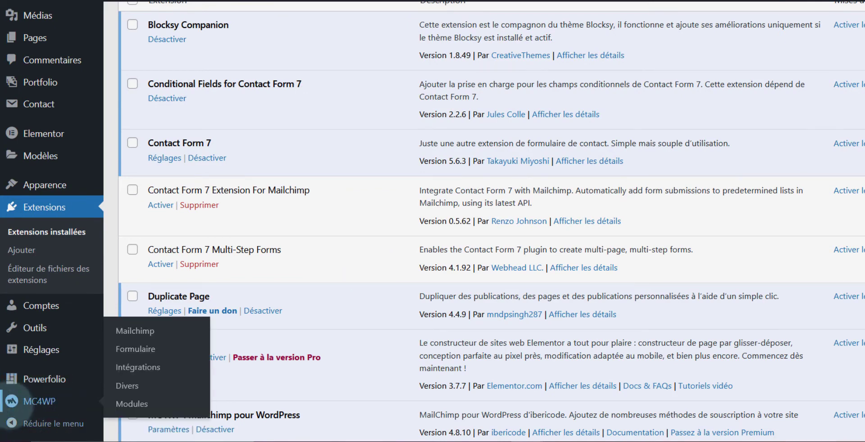
left_click(36, 401)
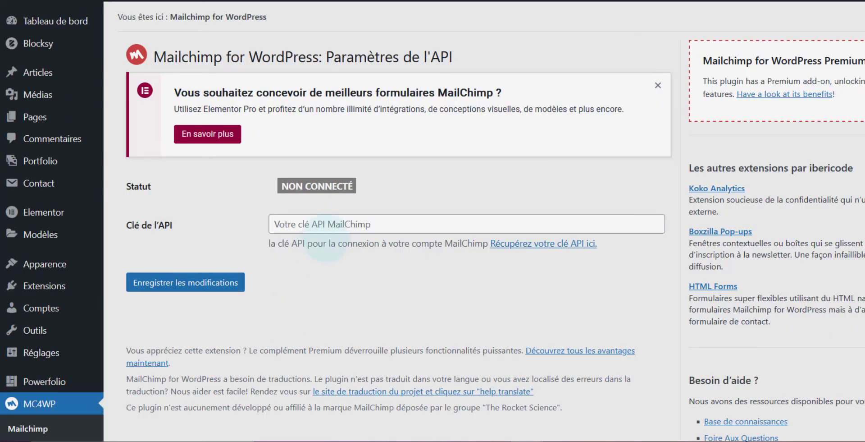
Step: Paste the Mailchimp API key, save the changes, and check the connection status and the account's lists
left_click(303, 223)
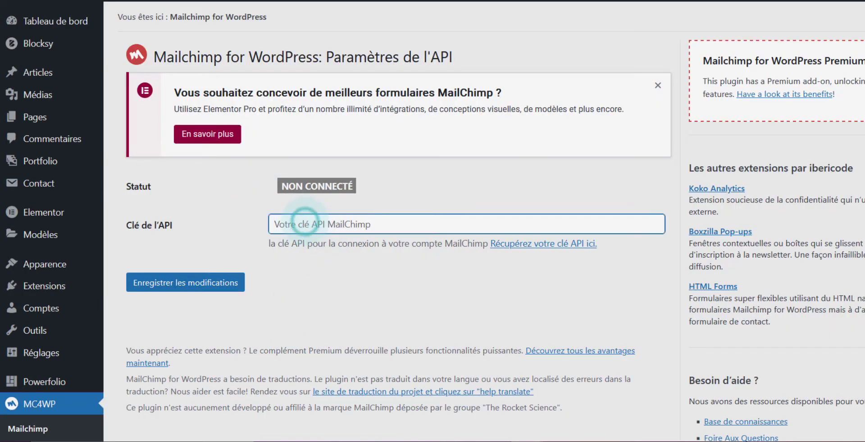
key("ctrl+v")
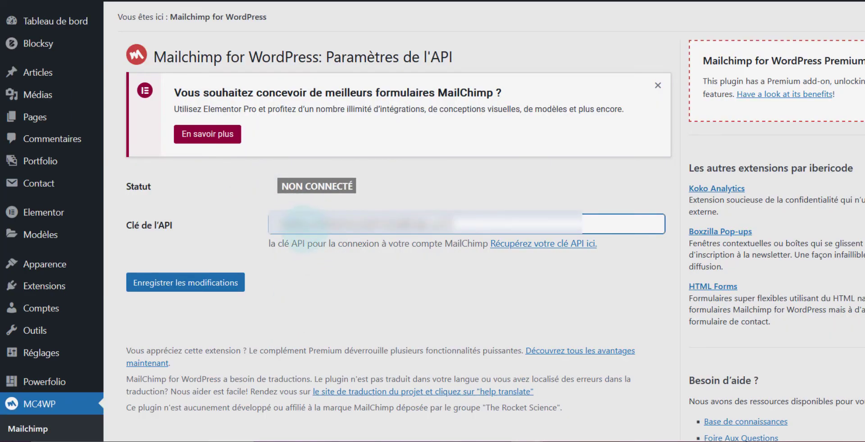
left_click(226, 283)
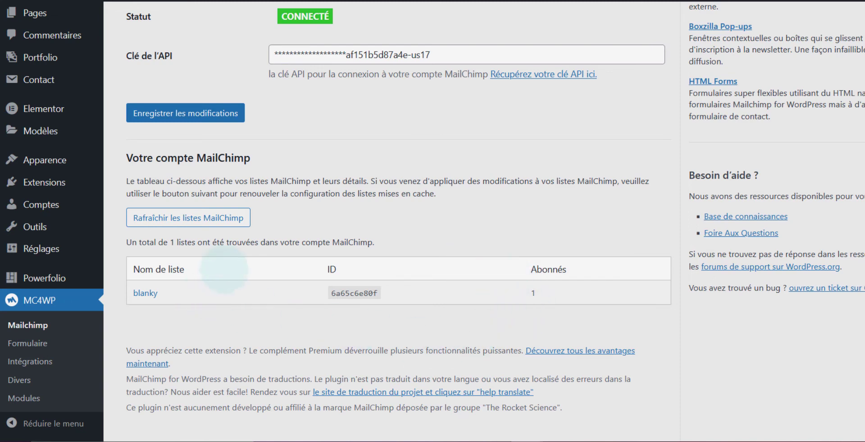
scroll(300, 259, "down", 2)
scroll(268, 308, "up", 5)
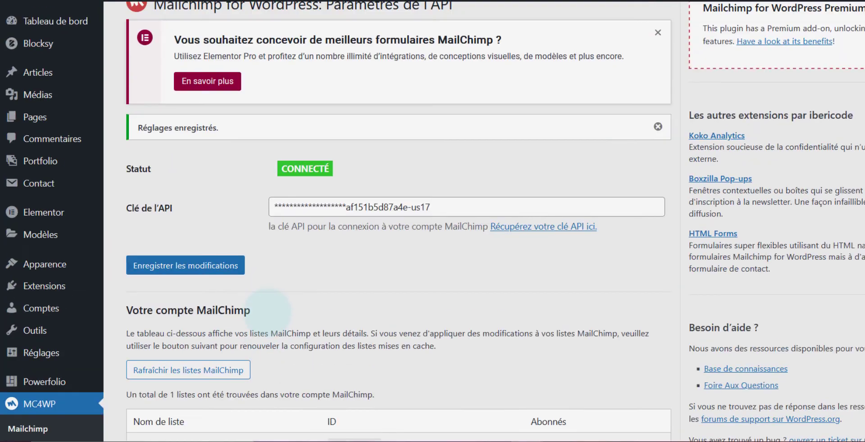
scroll(268, 311, "down", 3)
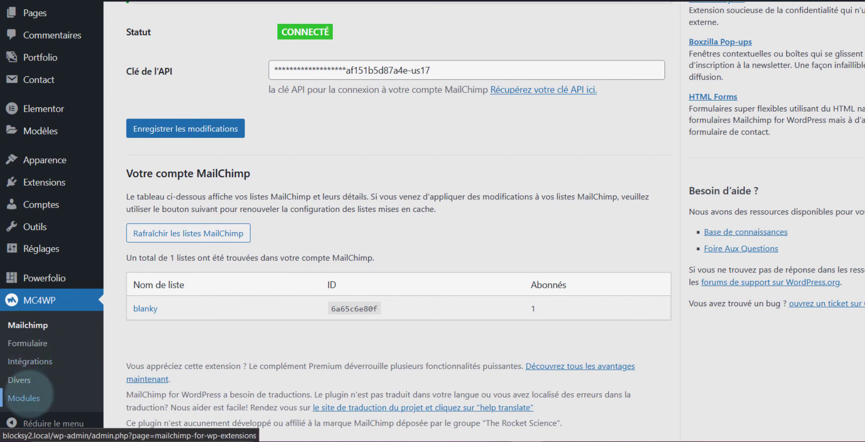
Step: Examine the MC4WP add-on modules and the miscellaneous settings, including the logging options and the debug log
left_click(25, 396)
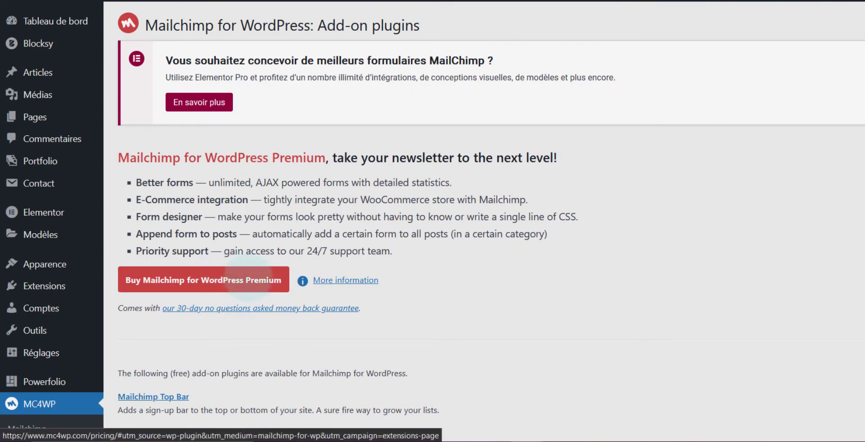
scroll(248, 280, "down", 3)
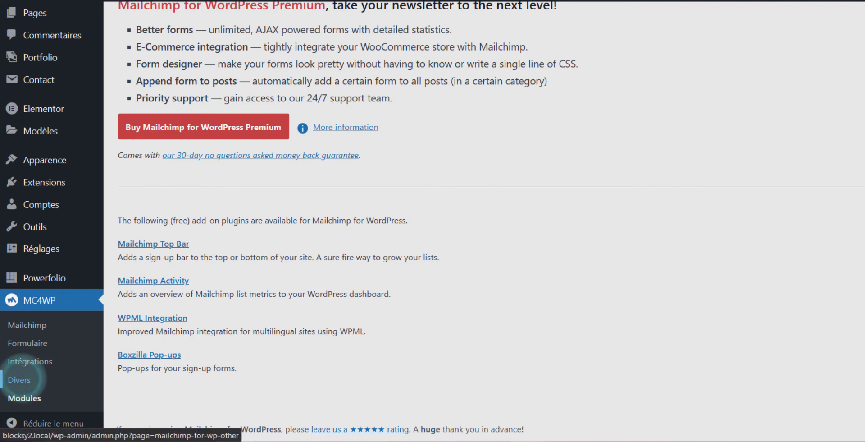
left_click(20, 379)
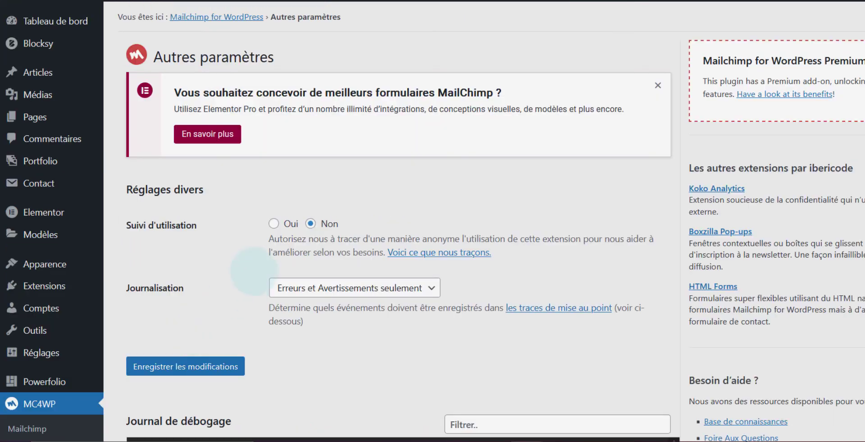
scroll(254, 271, "down", 3)
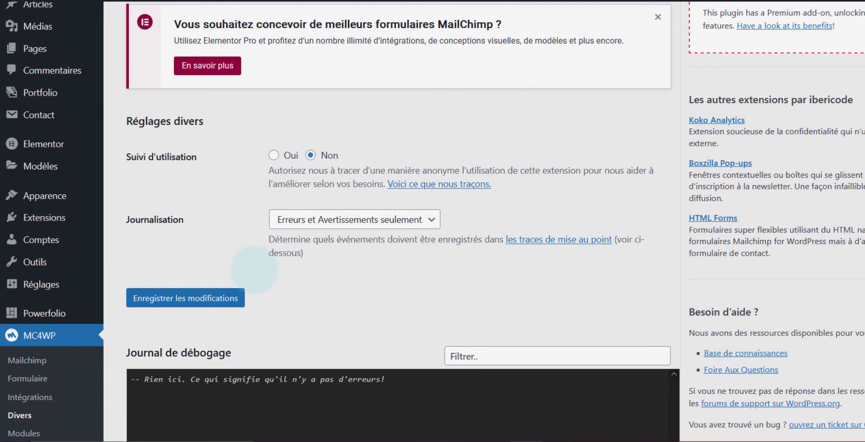
scroll(252, 193, "up", 3)
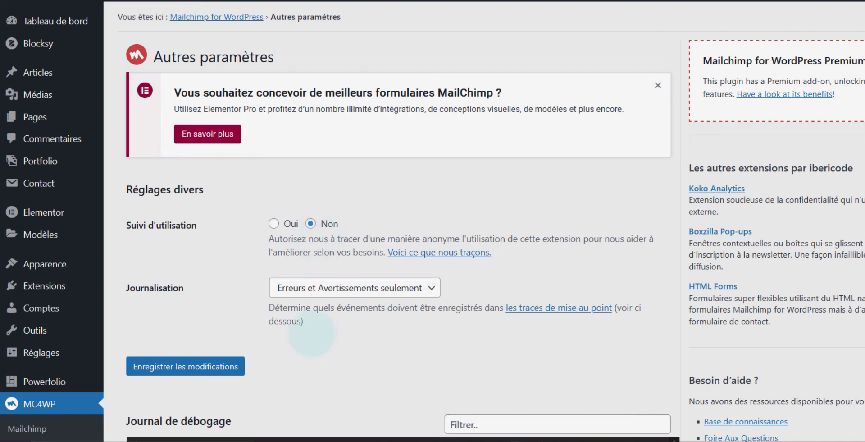
left_click(312, 288)
left_click(312, 288)
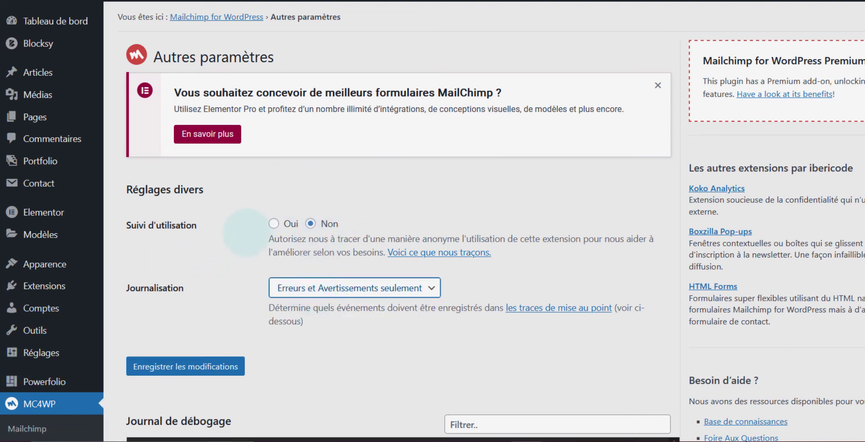
scroll(182, 293, "down", 8)
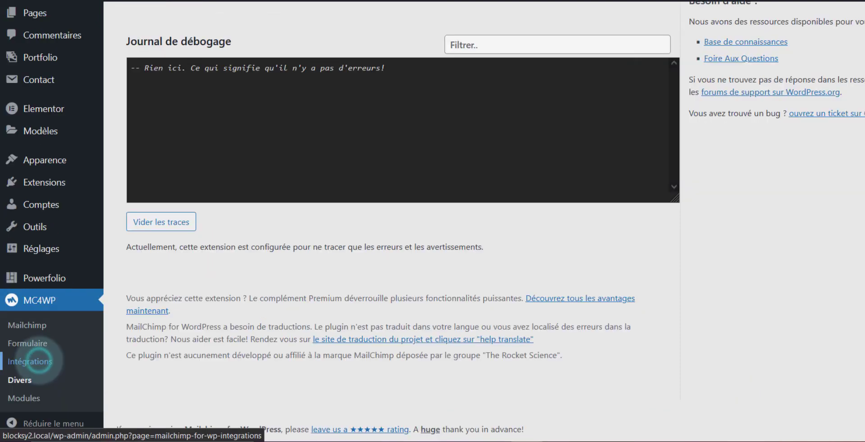
Step: Review the available MC4WP form integrations and their status, comparing them with the opt-in checkbox on the Blank Title contact form
left_click(34, 361)
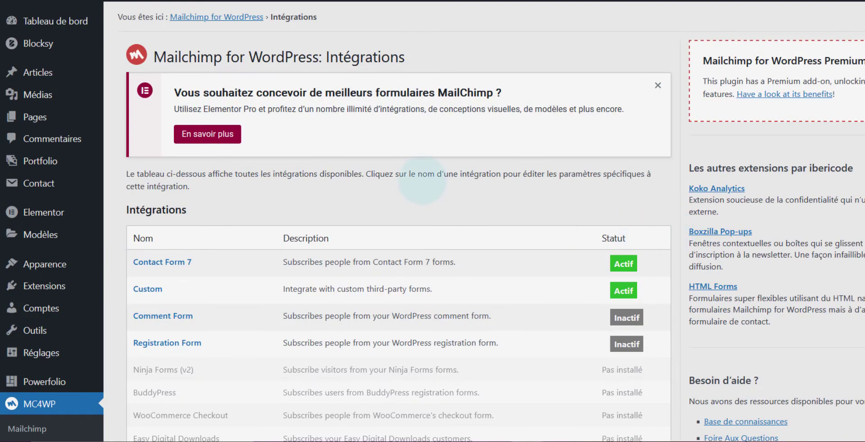
scroll(422, 181, "down", 3)
scroll(422, 180, "down", 2)
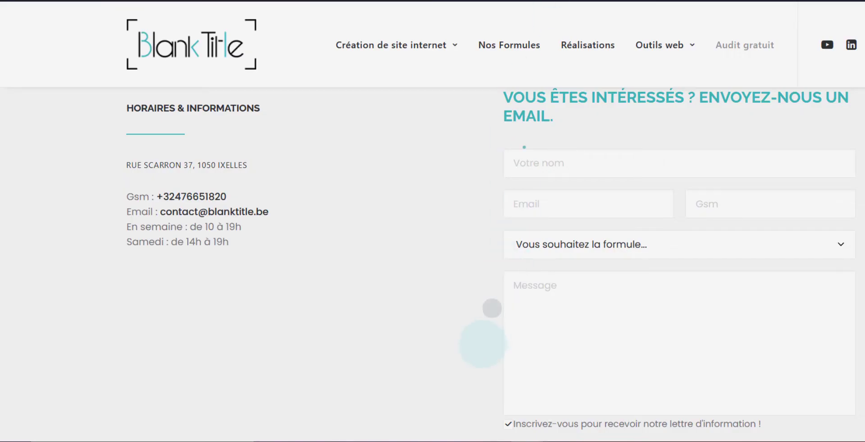
scroll(497, 336, "down", 2)
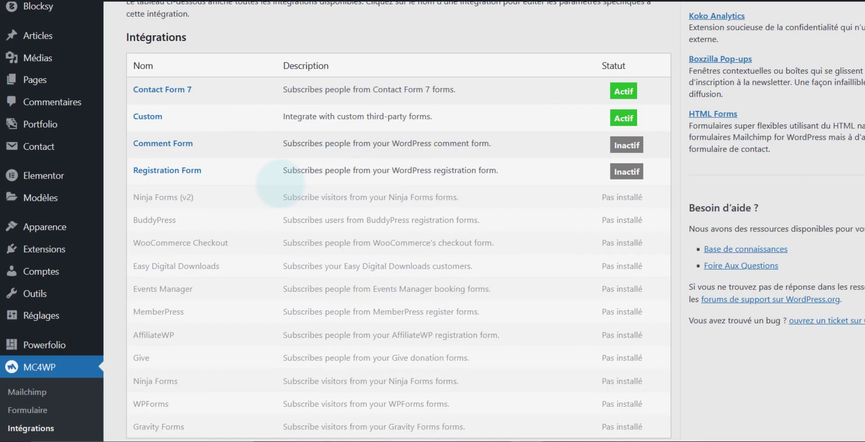
scroll(229, 222, "up", 2)
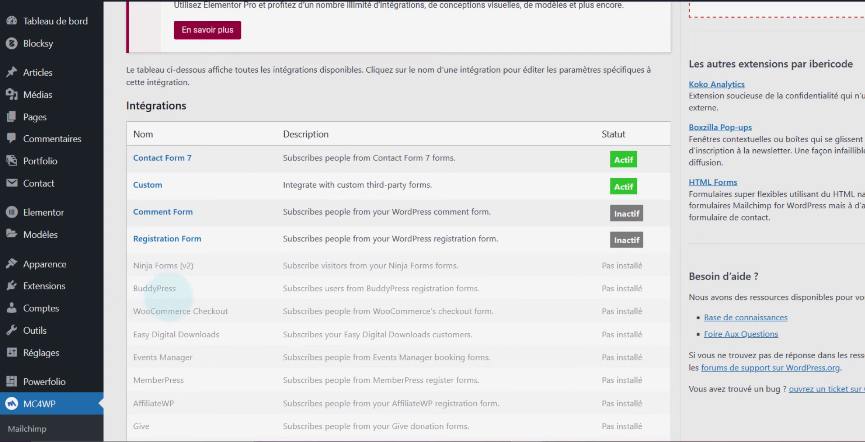
scroll(174, 379, "down", 3)
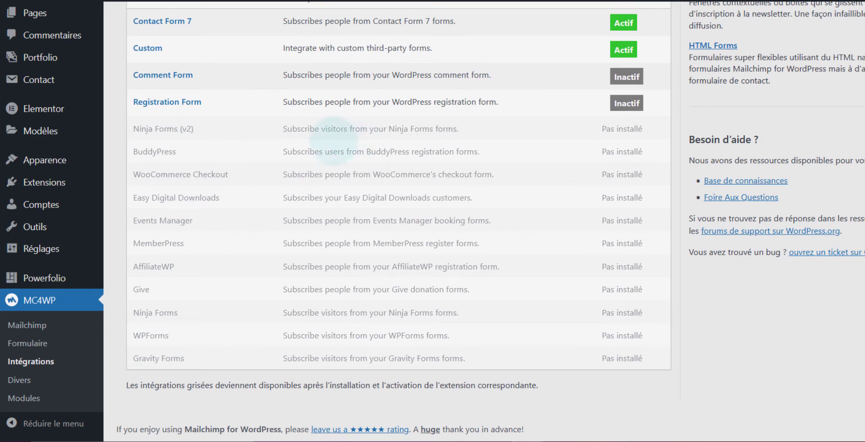
scroll(333, 135, "up", 3)
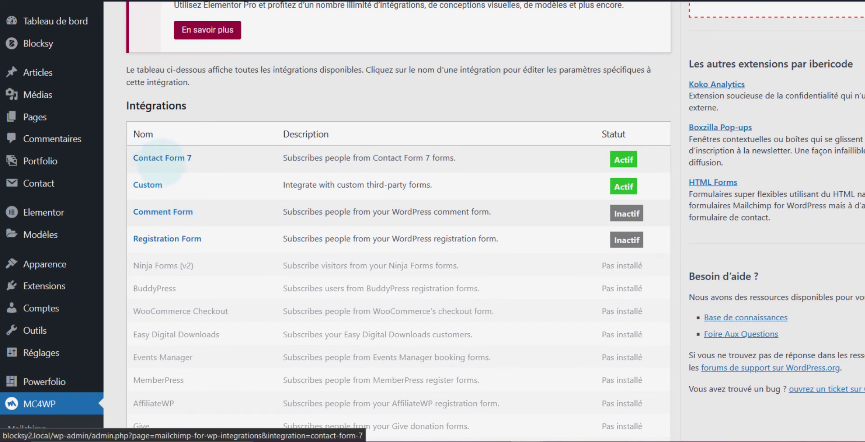
Step: Open the Contact Form 7 integration settings, assign the blanky Mailchimp list, and review the checkbox text and opt-in options
left_click(161, 162)
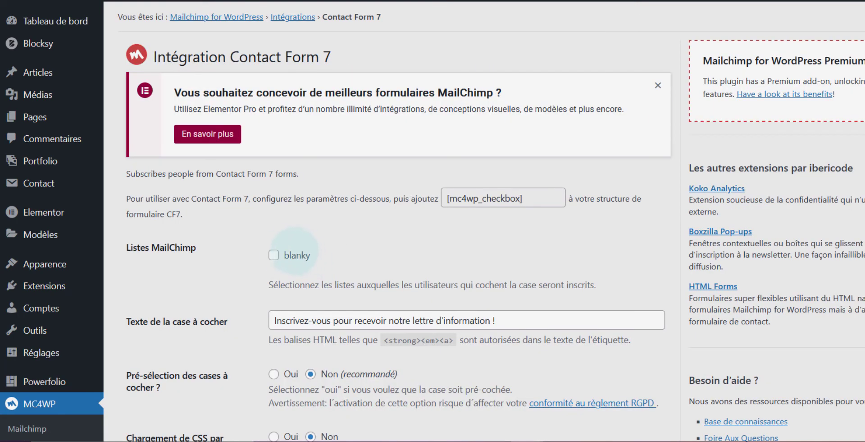
left_click(274, 255)
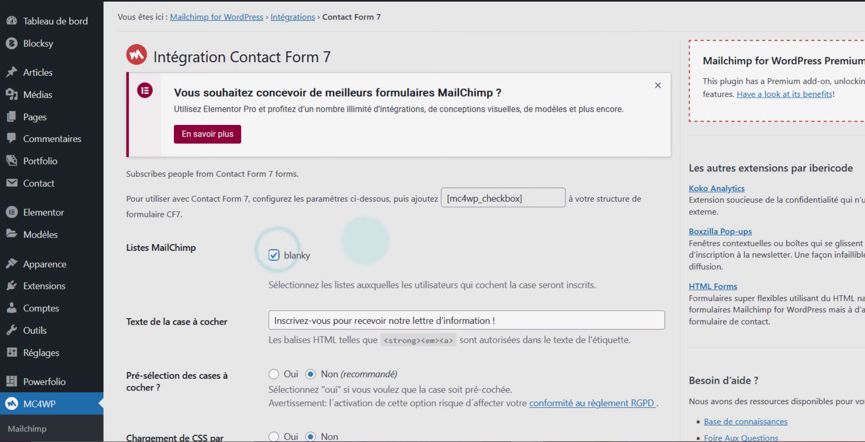
scroll(366, 239, "down", 3)
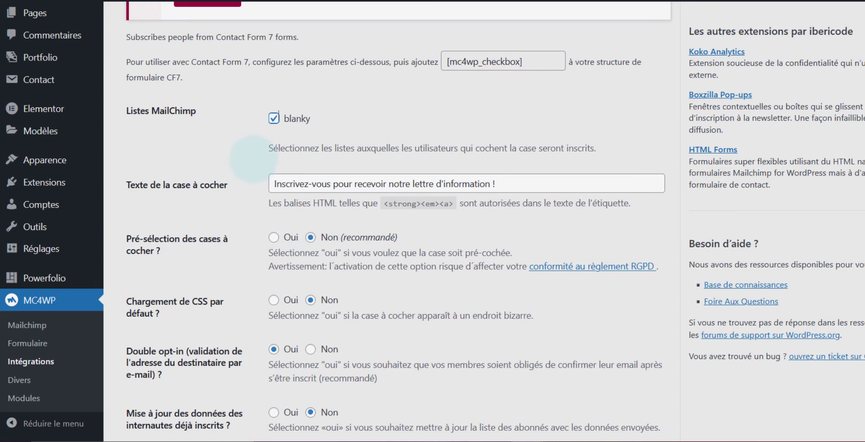
scroll(254, 158, "down", 2)
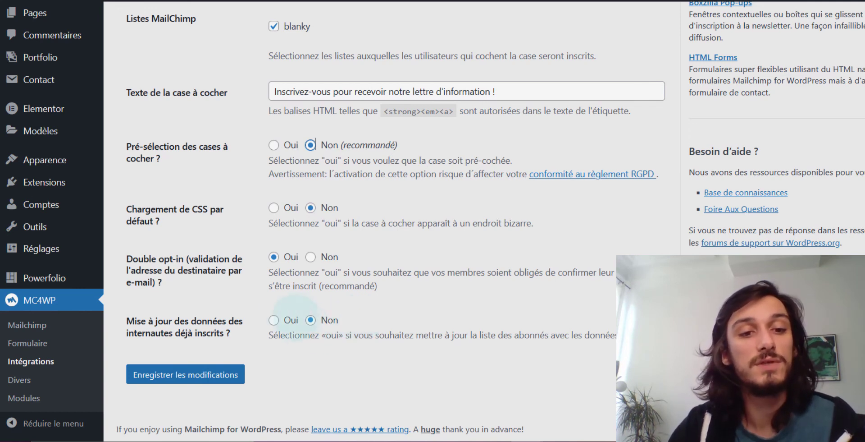
Step: Try the option to update existing subscribers, set it back to Non, and save the integration settings
left_click(274, 319)
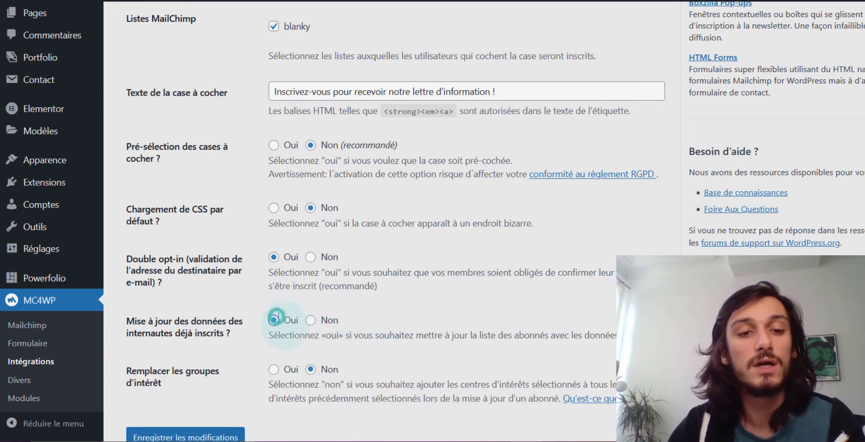
left_click(311, 319)
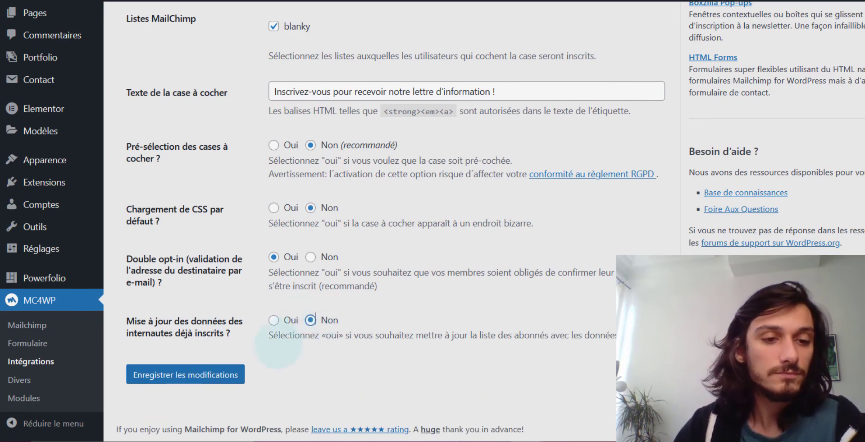
scroll(259, 342, "up", 5)
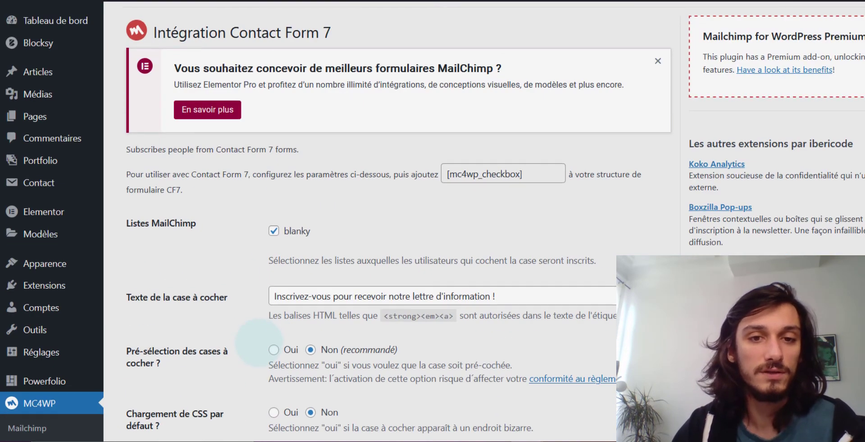
scroll(259, 341, "down", 5)
left_click(218, 367)
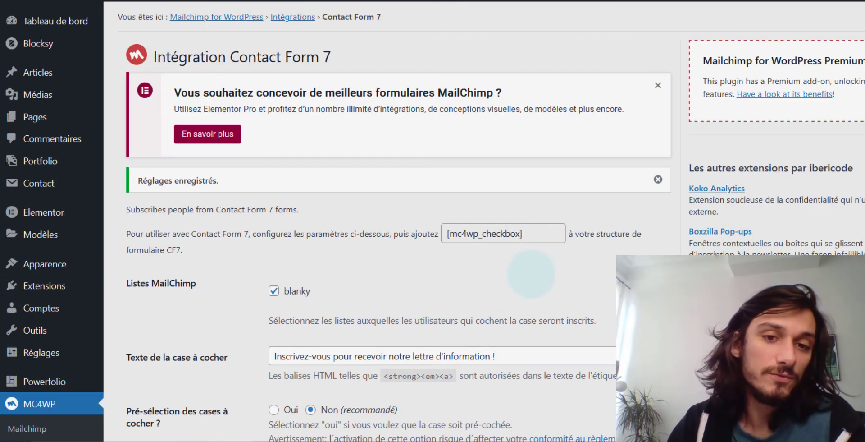
Step: Copy the [mc4wp_checkbox] tag into the Condi form on its own line between the acceptance and submit tags, and save the form
left_click(525, 234)
key("ctrl+c")
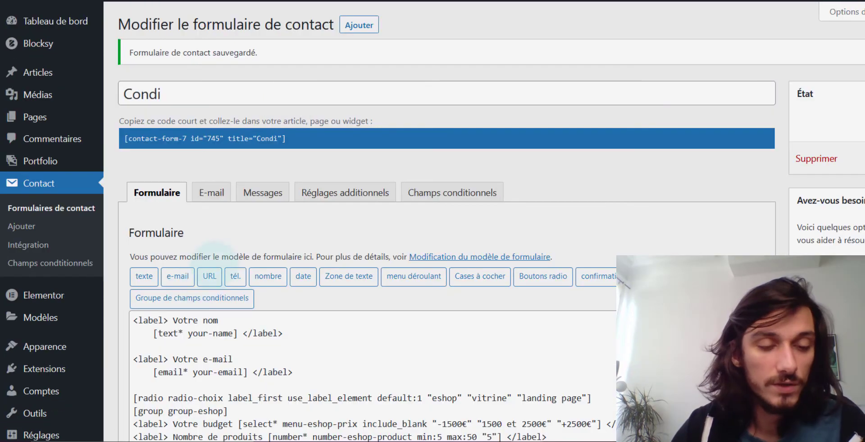
scroll(194, 275, "down", 5)
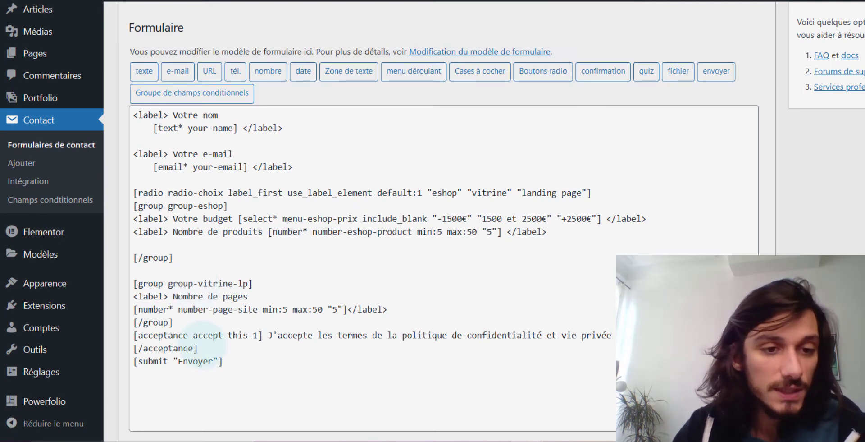
left_click(199, 348)
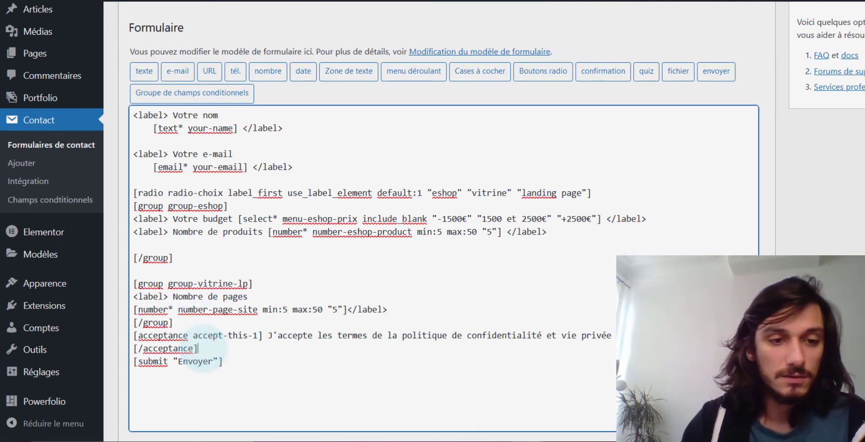
key("Return")
key("Return")
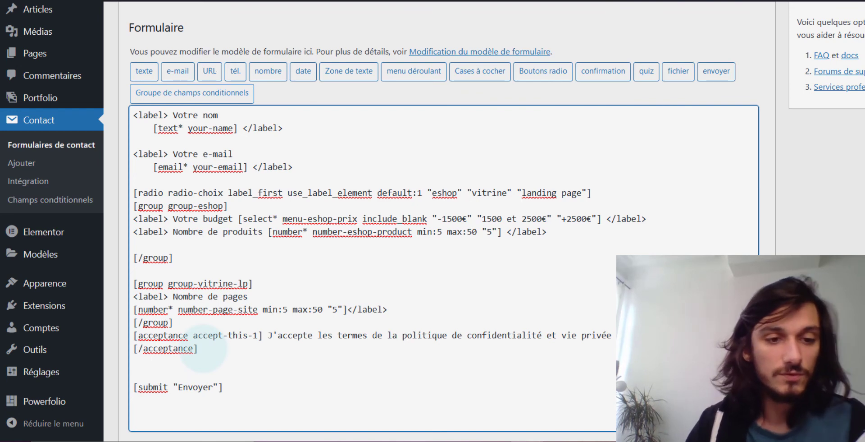
key("Up")
key("ctrl+v")
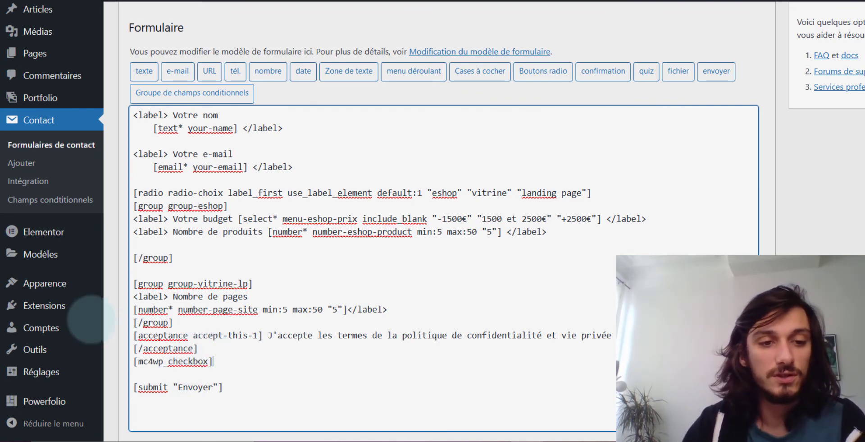
scroll(271, 335, "down", 2)
scroll(270, 336, "down", 1)
left_click(145, 374)
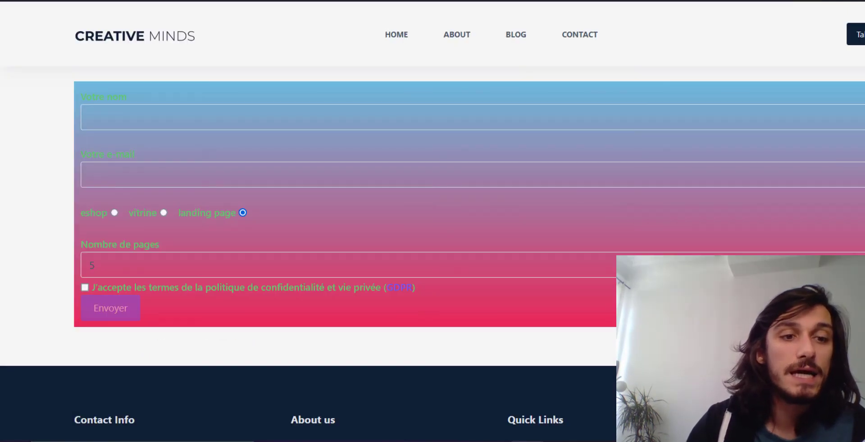
Step: Reload the Creative Minds contact page and test the newsletter opt-in and privacy policy checkboxes in the form
key("F5")
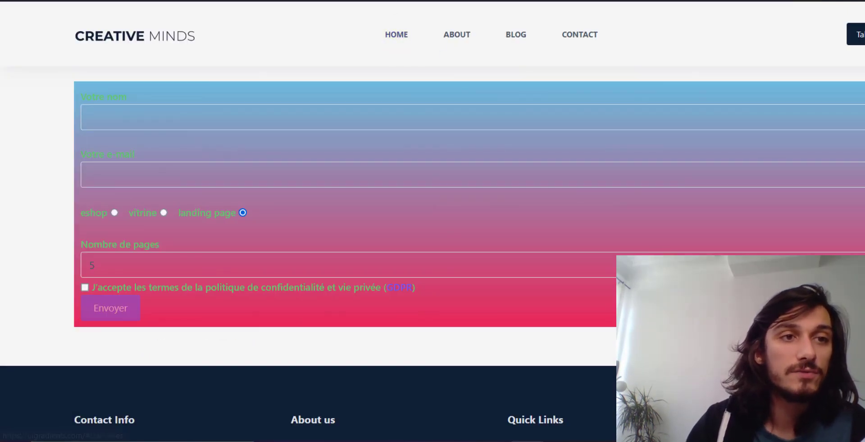
left_click(85, 303)
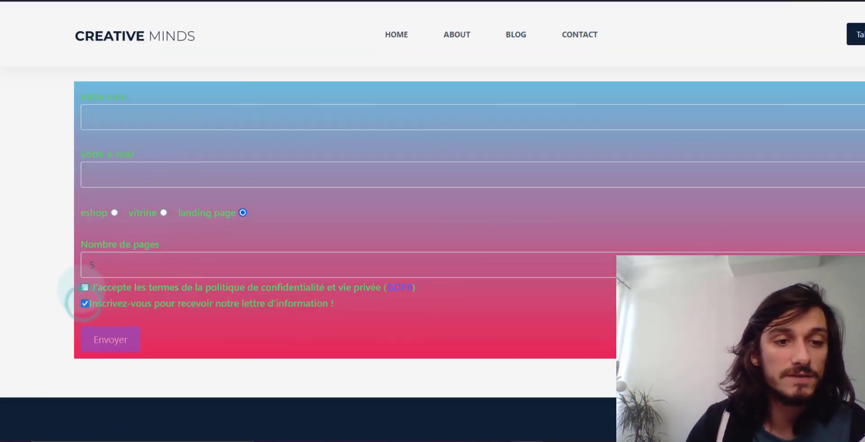
left_click(85, 287)
left_click(85, 303)
left_click(85, 287)
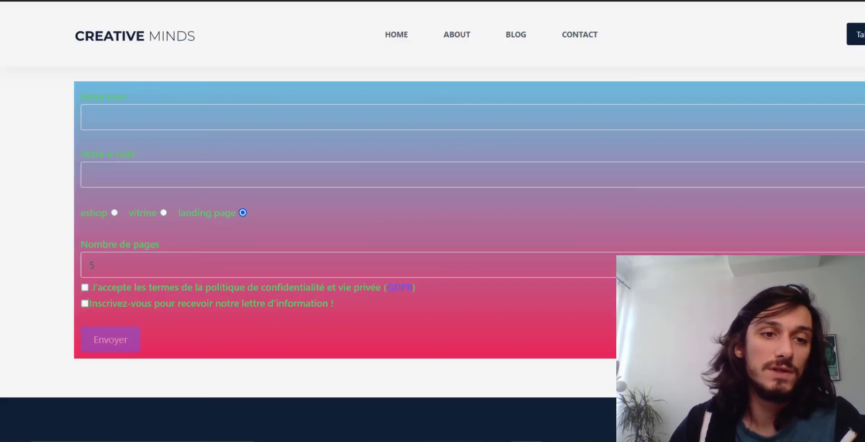
left_click(211, 198)
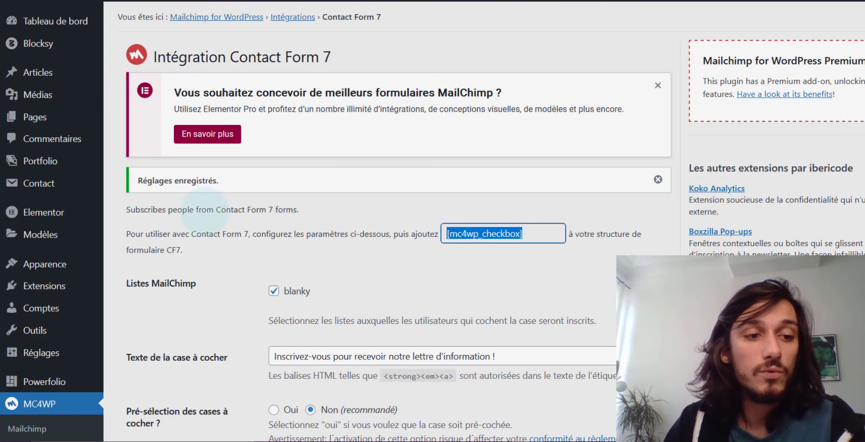
Step: Review the MC4WP new form page, and examine the fields, code and preview of the Blanky form on the Blank Title site
scroll(205, 211, "down", 5)
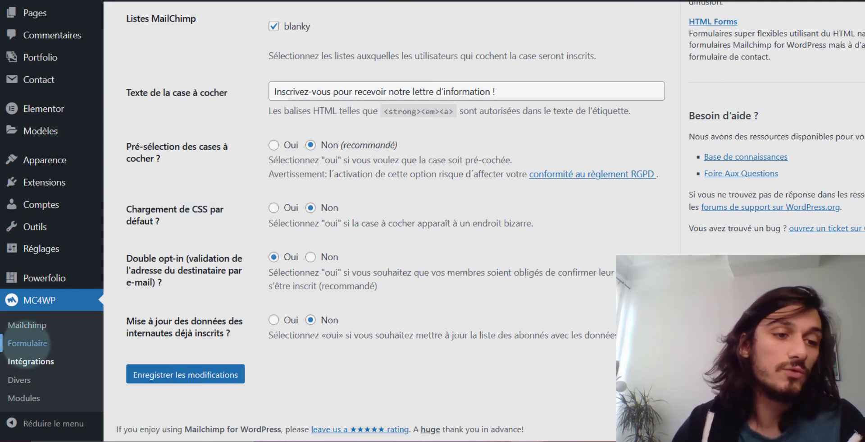
left_click(26, 342)
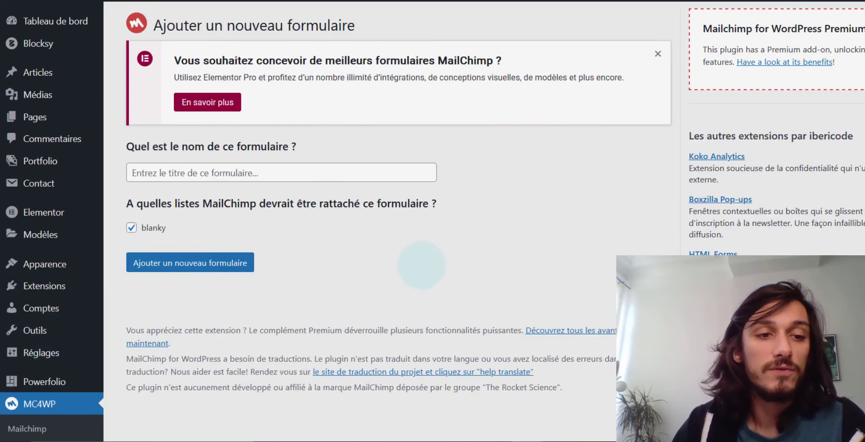
scroll(421, 265, "down", 2)
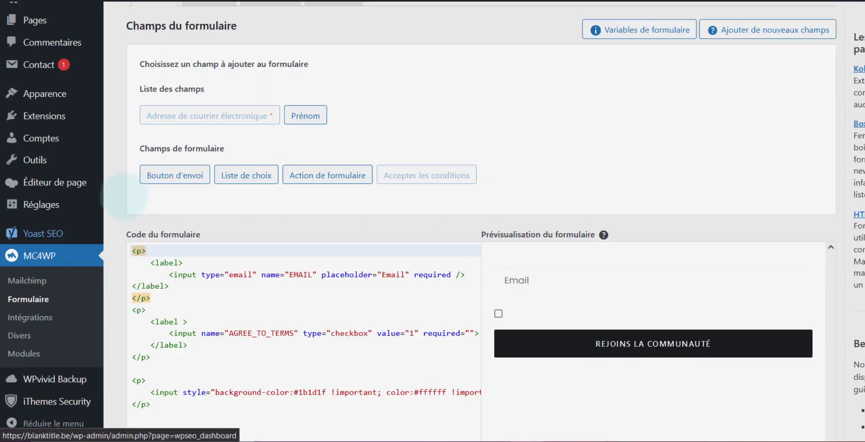
scroll(162, 241, "down", 2)
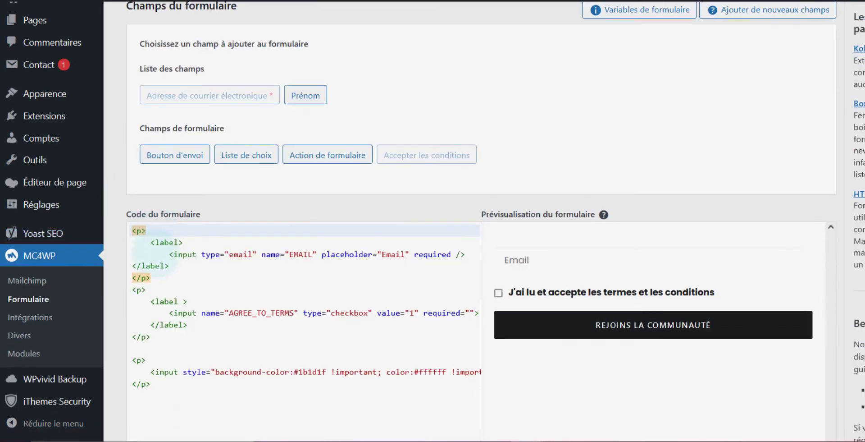
left_click(188, 228)
left_click(192, 311)
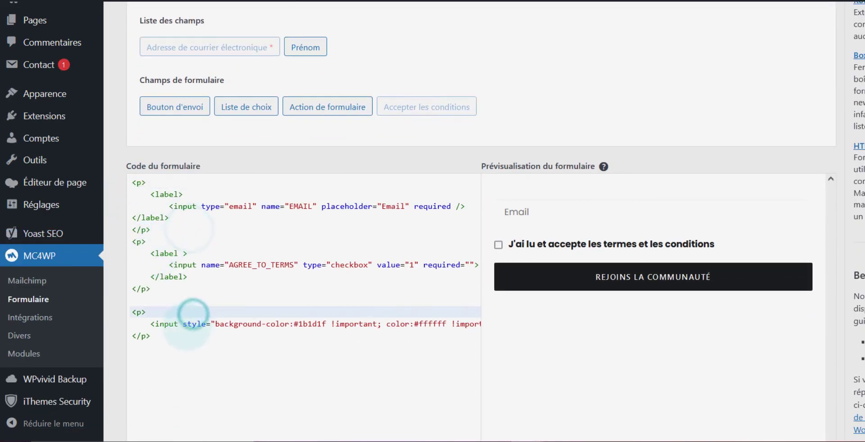
scroll(317, 160, "up", 2)
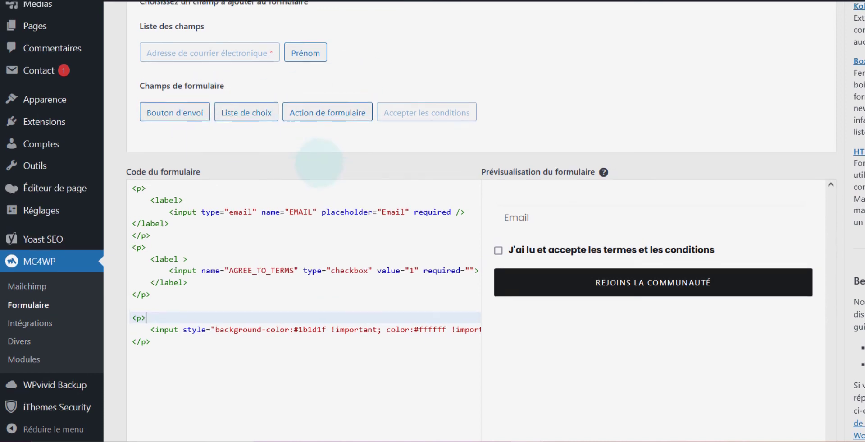
scroll(321, 158, "down", 2)
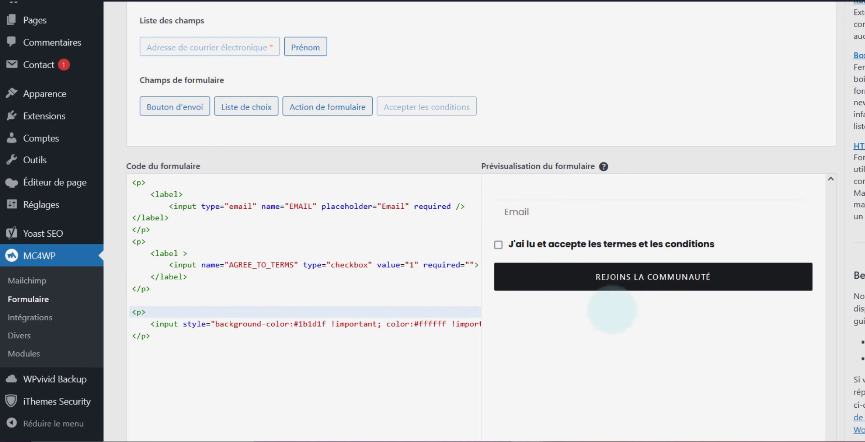
left_click(420, 322)
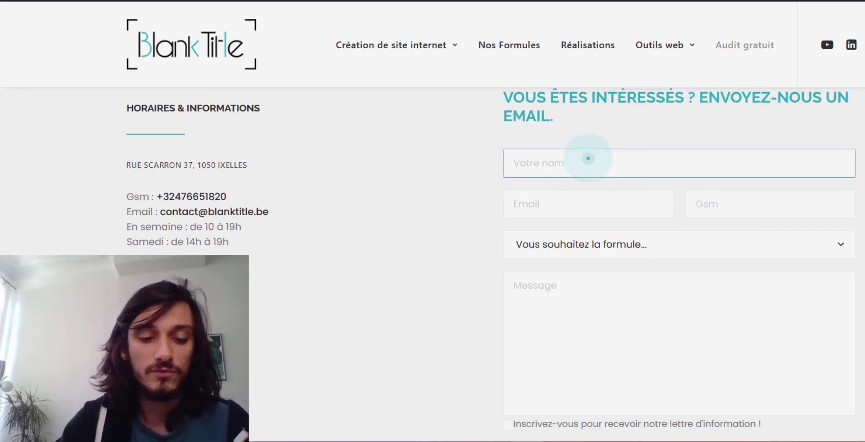
Step: Fill in the Blank Title contact form with the name "hello", the contact's e-mail and phone number
type("hello")
key("Tab")
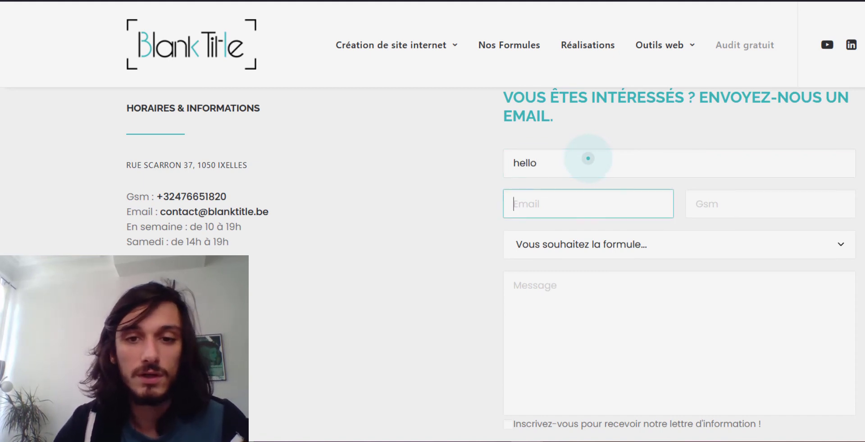
left_click(589, 201)
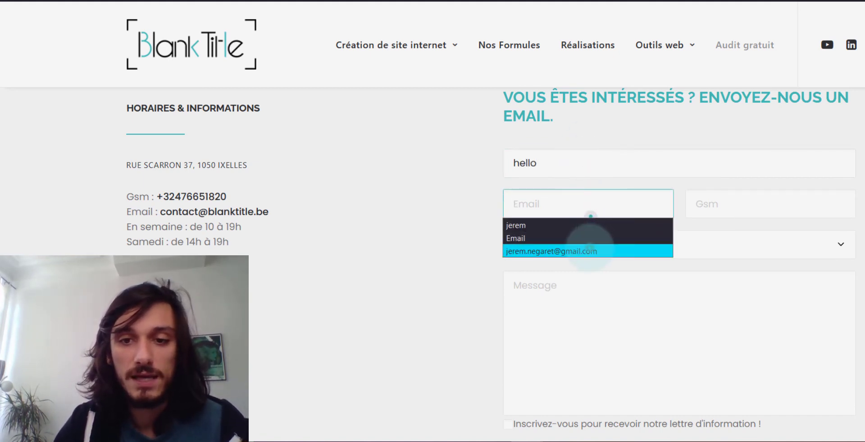
left_click(586, 251)
left_click(734, 208)
left_click(718, 225)
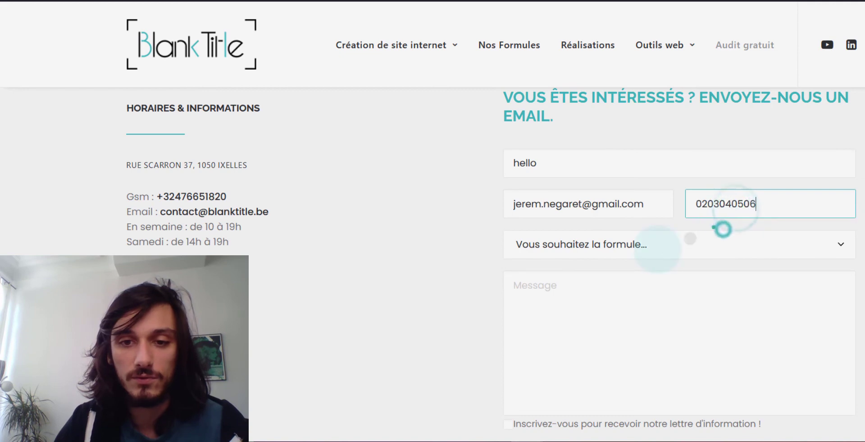
Step: Choose the "Site vitrine" formula, enter the message "hey", and submit the contact form
left_click(657, 246)
left_click(570, 309)
left_click(571, 306)
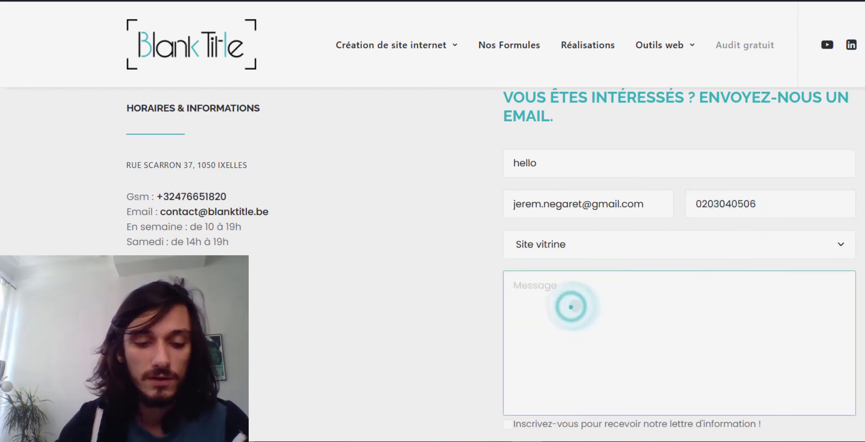
type("hey")
scroll(576, 306, "down", 3)
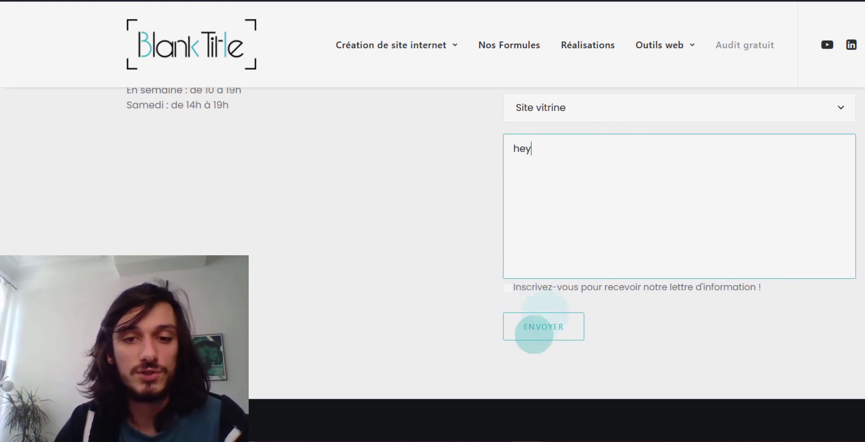
left_click(543, 320)
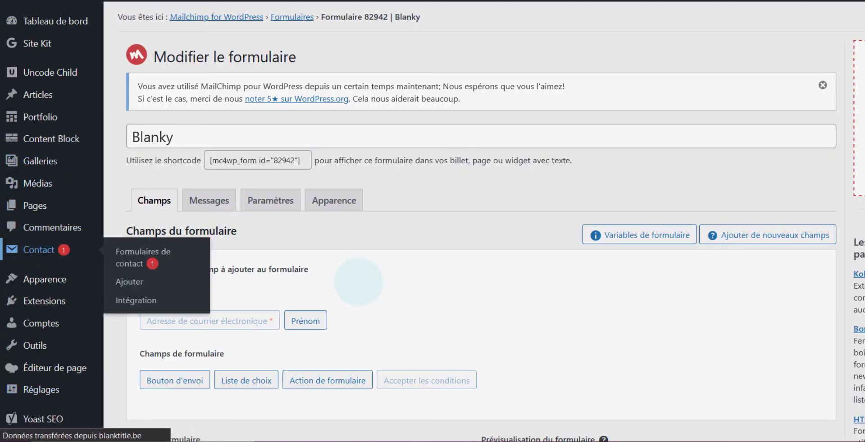
Step: Copy the wpcf7mailsent redirect script from the end of the "From Devis | Agency" form template
scroll(359, 281, "down", 2)
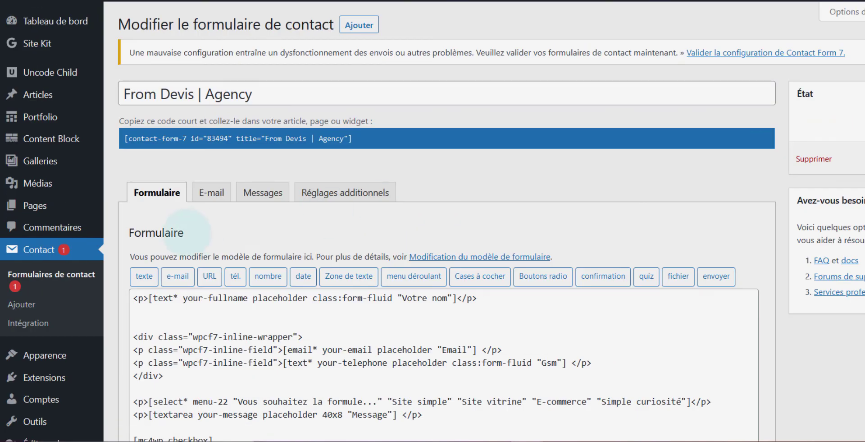
scroll(185, 226, "down", 5)
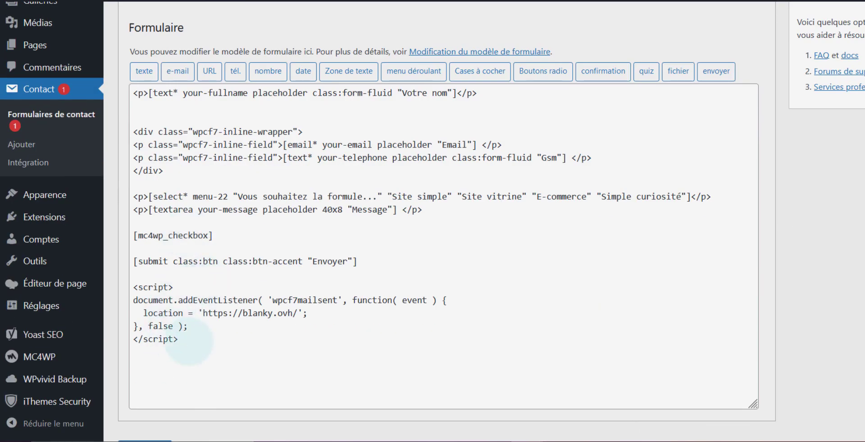
left_click_drag(180, 343, 129, 286)
key("ctrl+c")
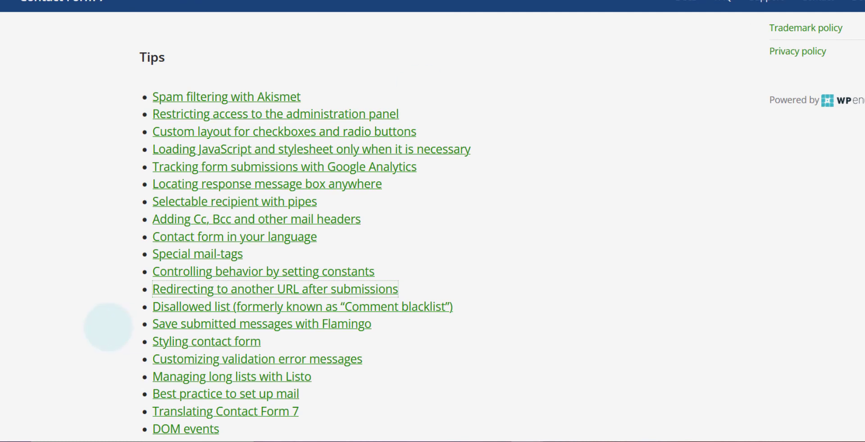
Step: Browse the Contact Form 7 documentation topics and examine the redirect script in the "Redirecting to another URL after submissions" article
scroll(108, 326, "down", 7)
scroll(108, 325, "up", 8)
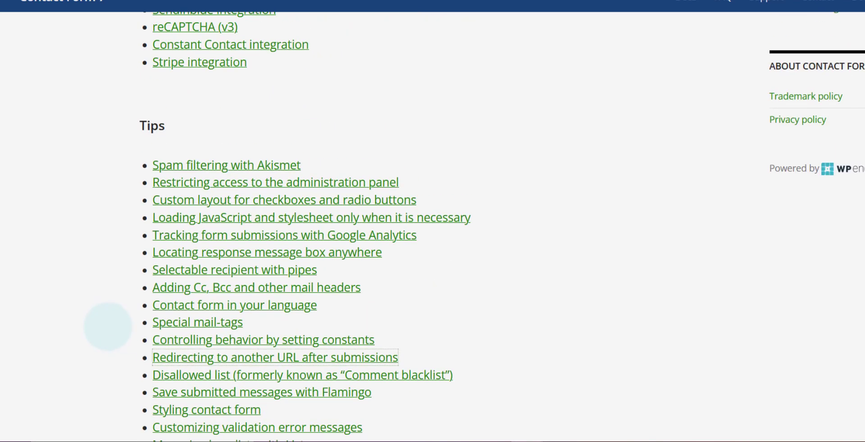
scroll(108, 325, "up", 4)
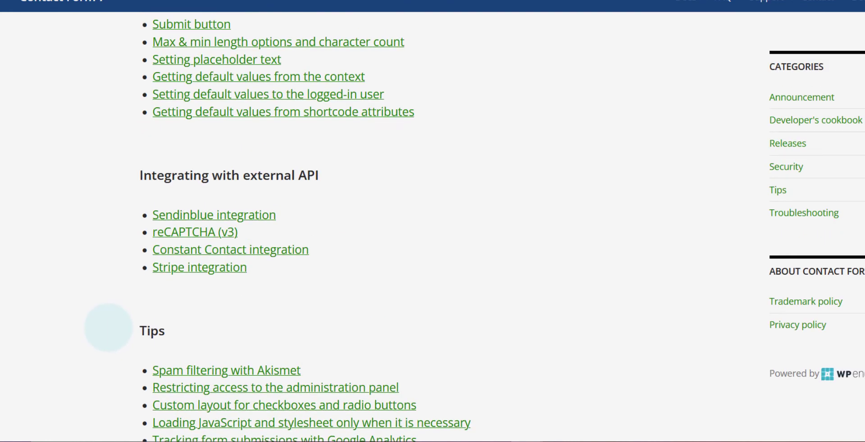
scroll(108, 325, "up", 4)
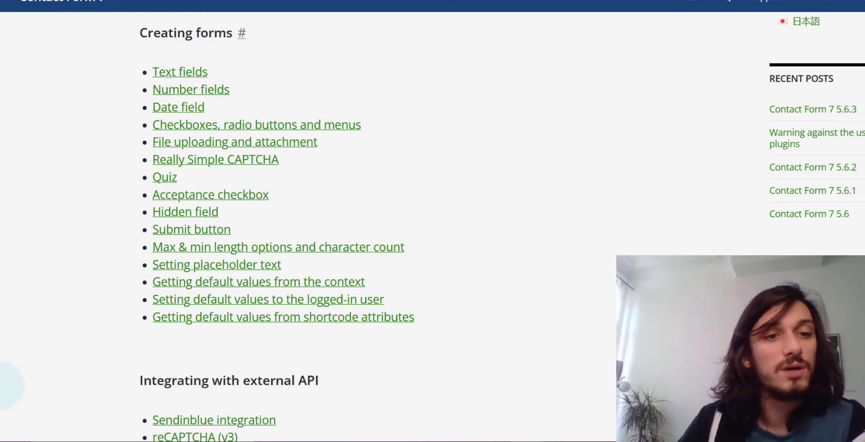
scroll(178, 331, "down", 3)
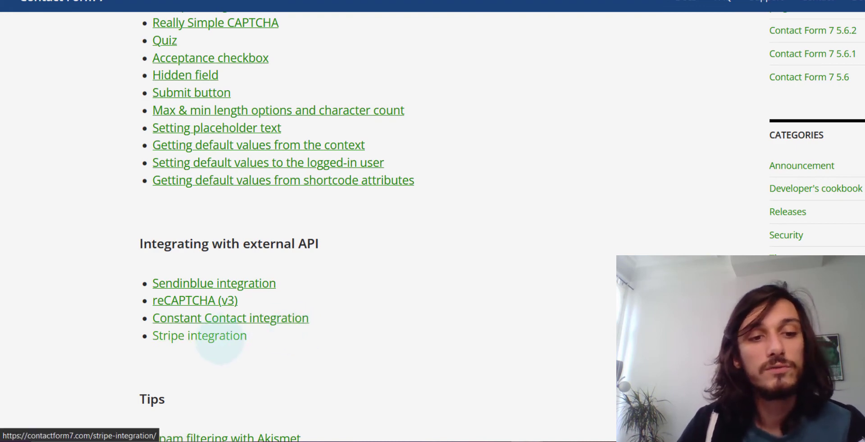
scroll(219, 341, "down", 9)
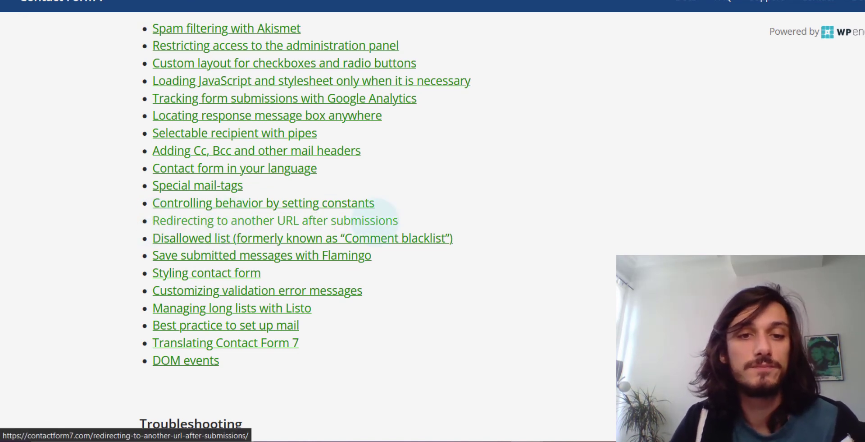
left_click(375, 220)
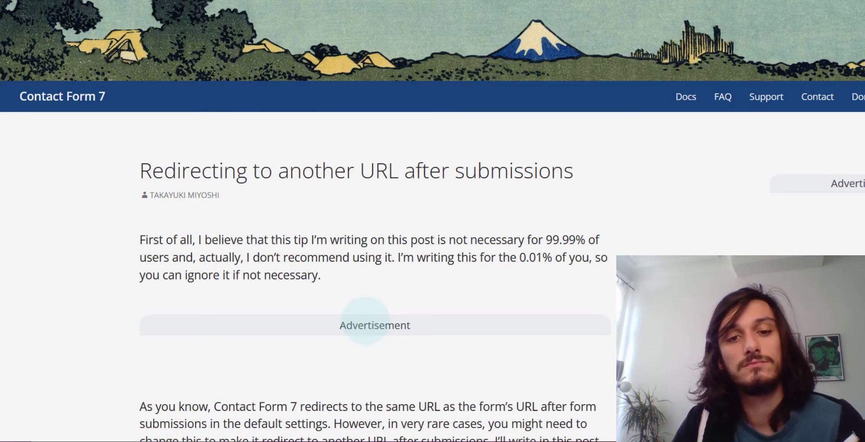
scroll(366, 320, "down", 10)
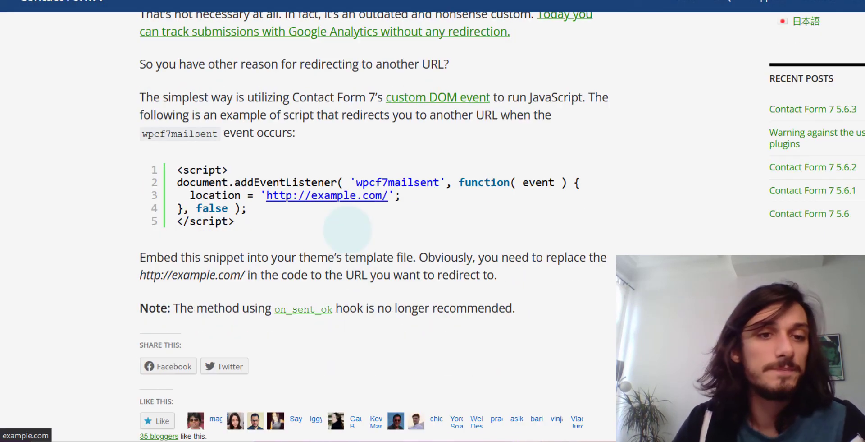
mouse_move(177, 167)
left_mouse_down()
mouse_move(270, 220)
mouse_move(176, 163)
left_mouse_up()
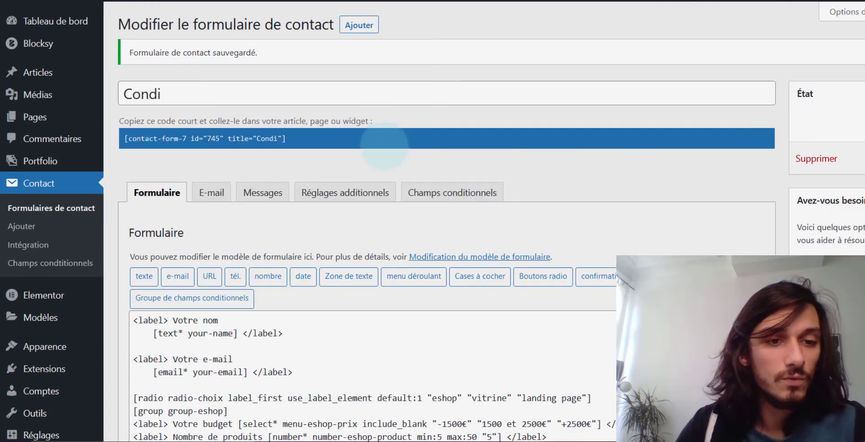
scroll(378, 131, "down", 5)
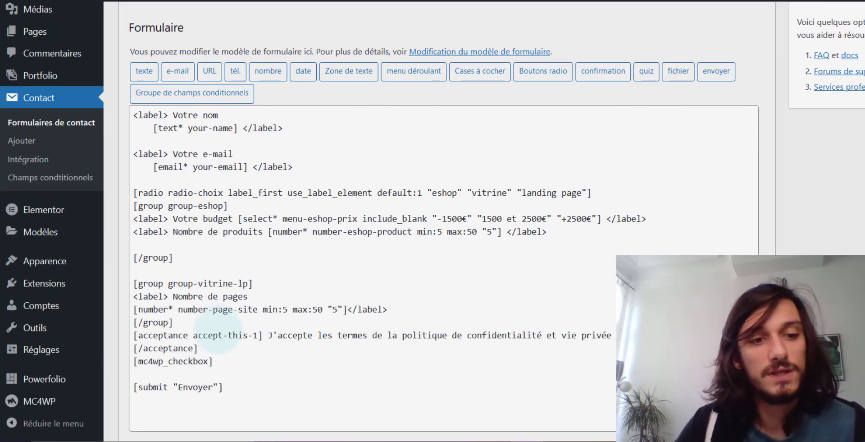
left_click(154, 361)
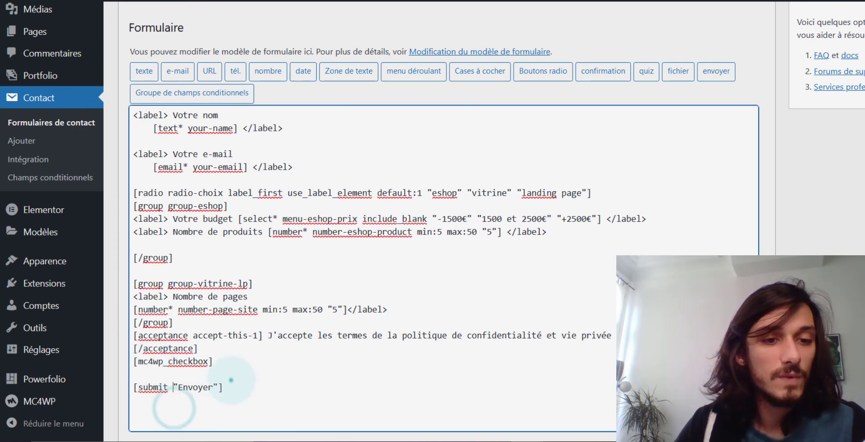
scroll(239, 367, "up", 3)
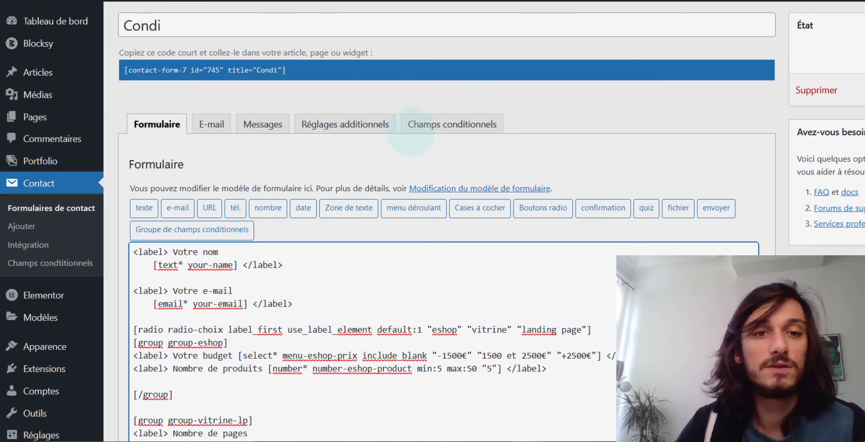
scroll(203, 176, "down", 5)
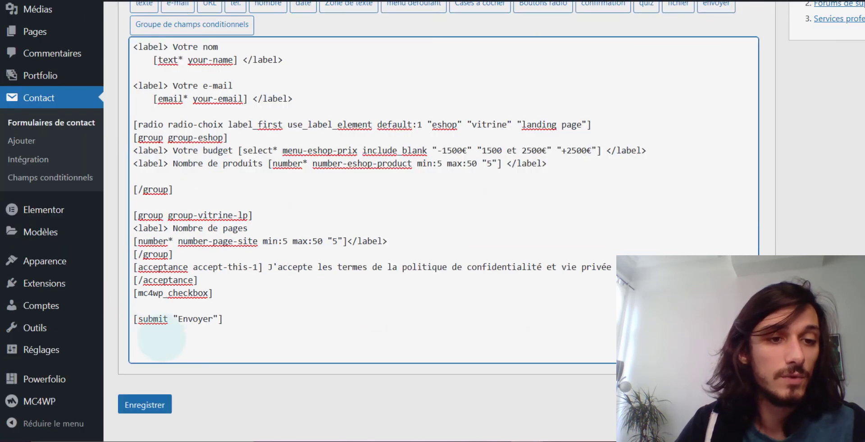
left_click(245, 312)
left_click(233, 324)
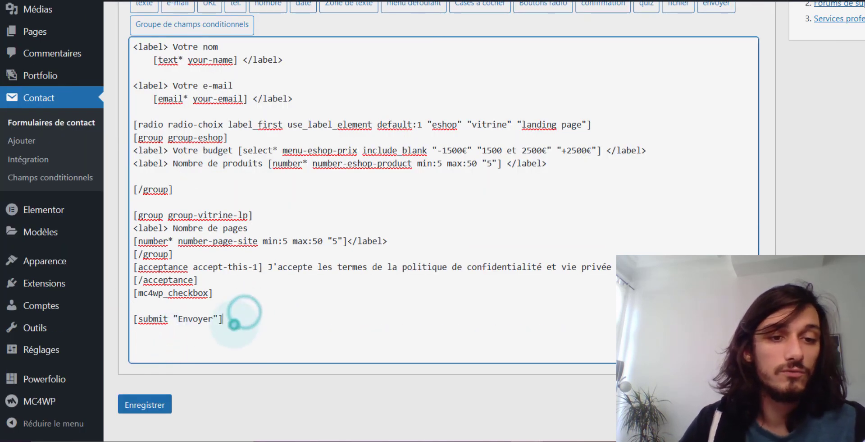
key("Return")
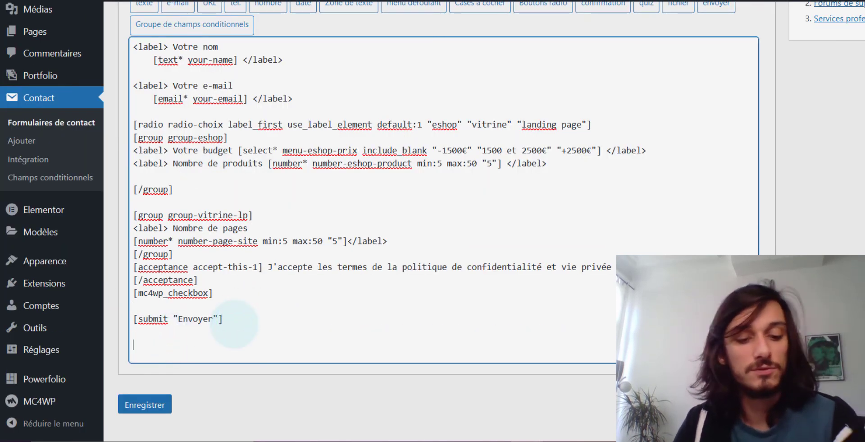
key("ctrl+v")
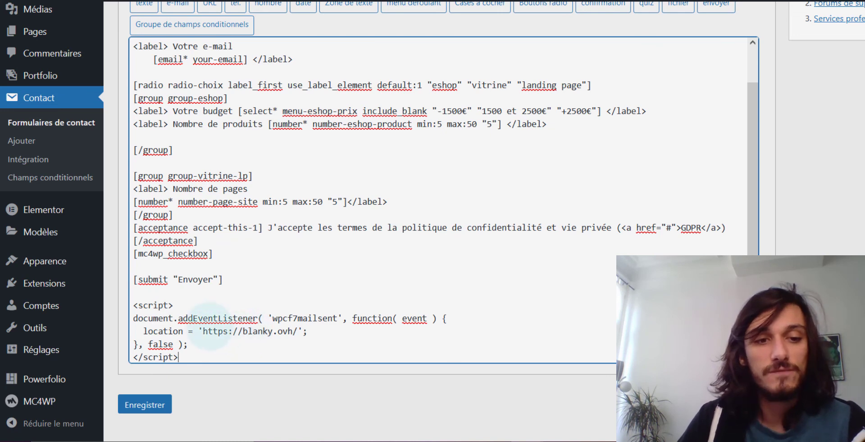
left_click_drag(204, 331, 305, 332)
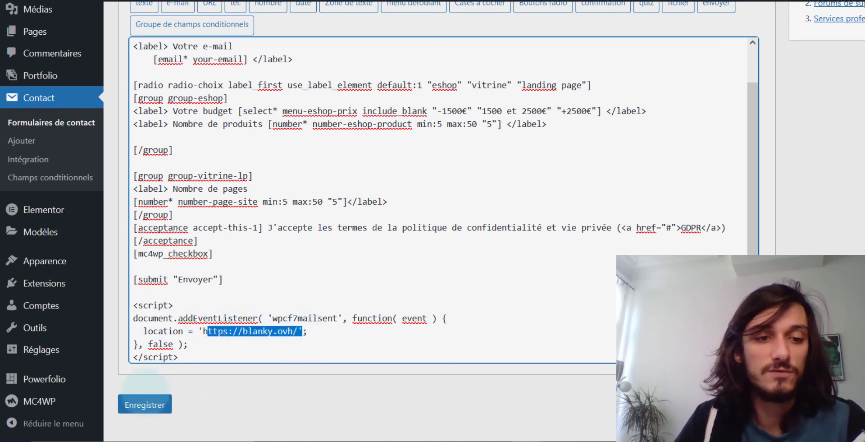
left_click(149, 405)
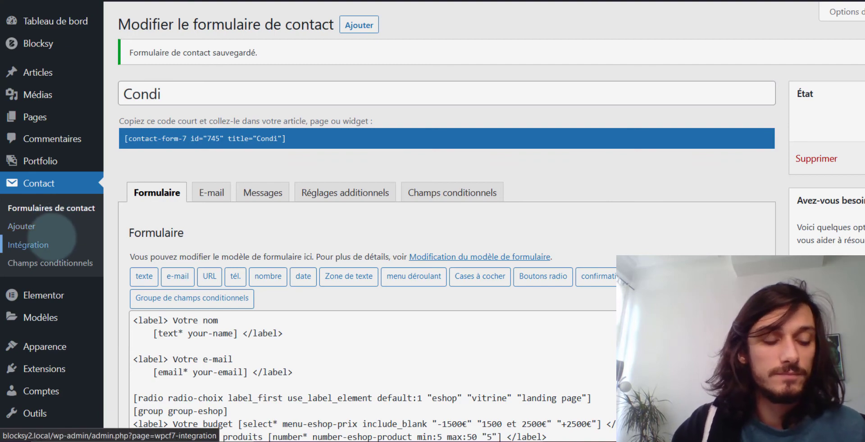
Step: Open the reCAPTCHA setup in Contact Form 7's external API integrations and examine its site key and secret key fields
left_click(51, 238)
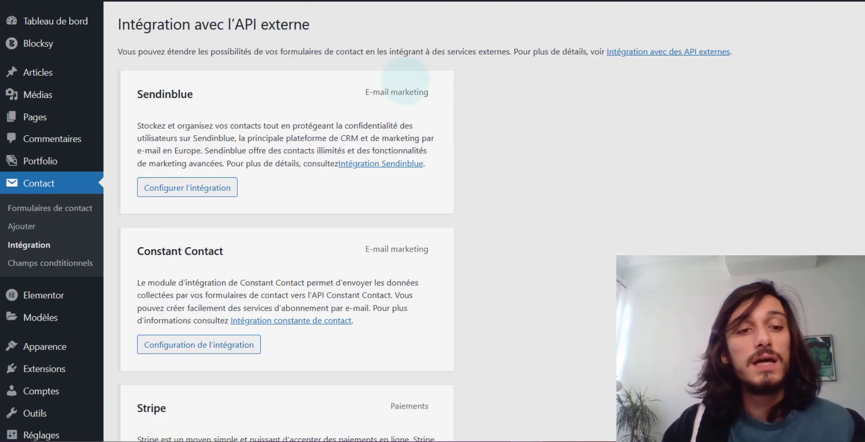
scroll(367, 142, "down", 4)
scroll(367, 143, "down", 3)
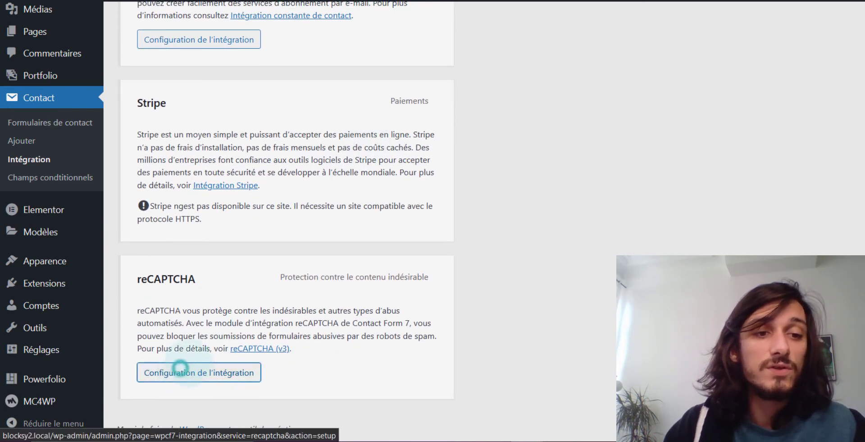
left_click(180, 370)
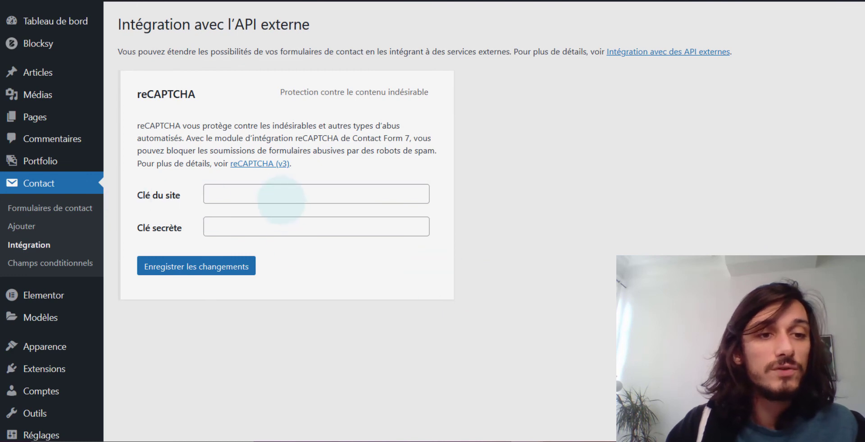
left_click(277, 197)
left_click(272, 223)
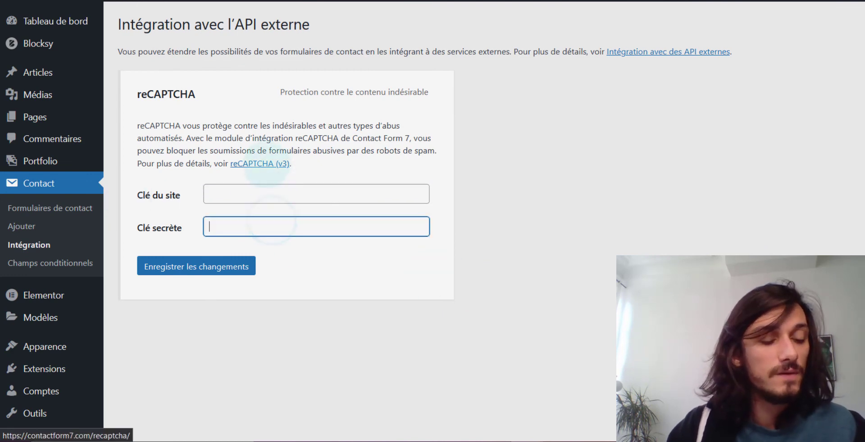
Step: Open the linked reCAPTCHA (v3) documentation and go from it to the reCAPTCHA Admin Console site registration form
left_click(265, 164)
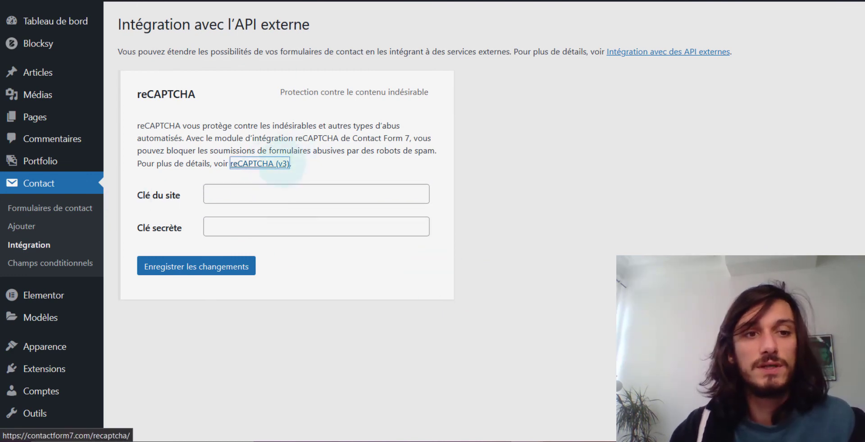
left_click(281, 164)
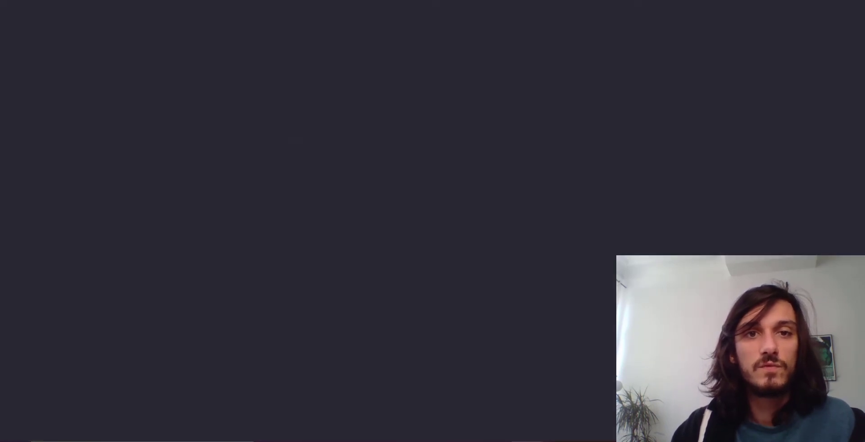
scroll(144, 149, "down", 6)
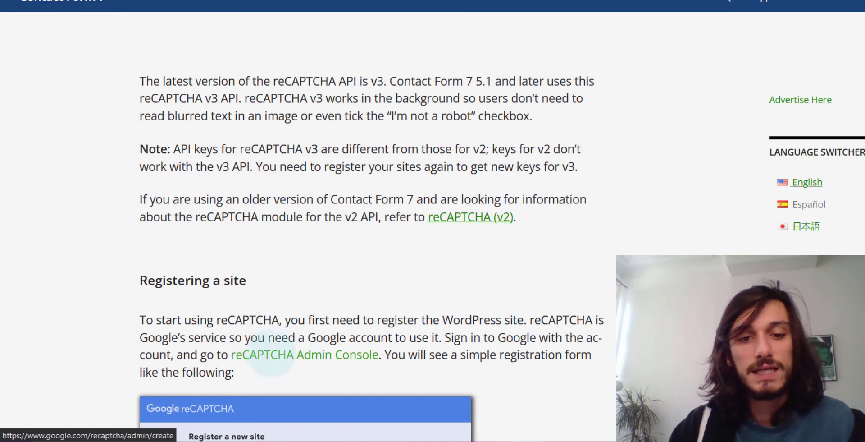
left_click(321, 355)
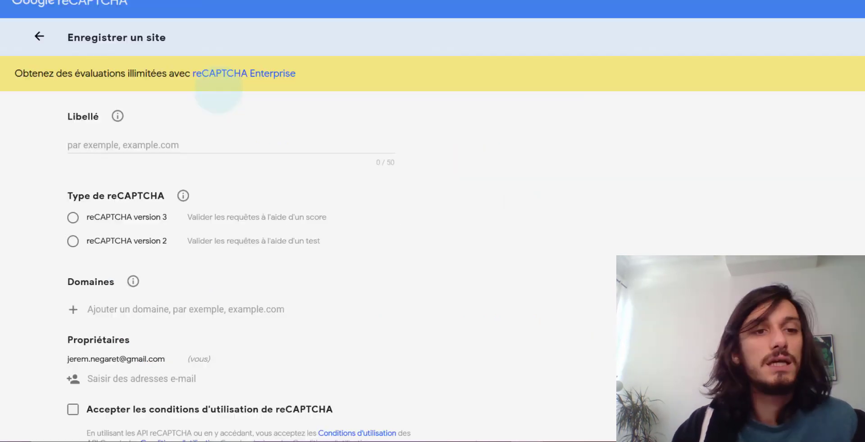
Step: Label the site "Demo" and choose reCAPTCHA version 2 with the "Je ne suis pas un robot" checkbox type
left_click(120, 143)
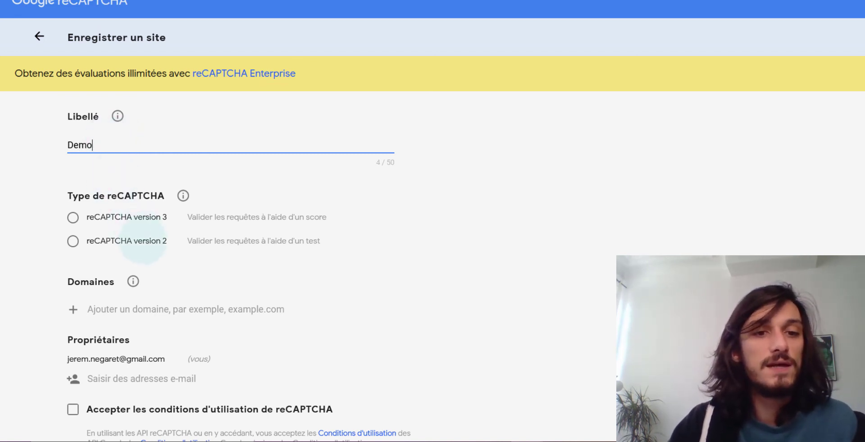
left_click(141, 241)
left_click(131, 217)
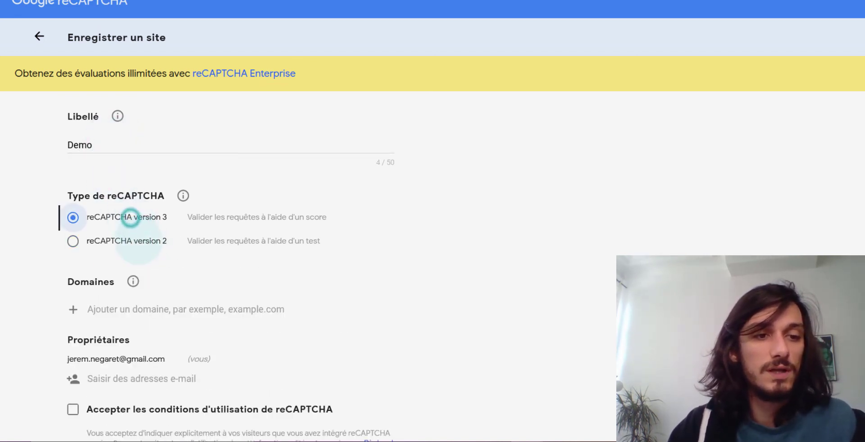
left_click(139, 241)
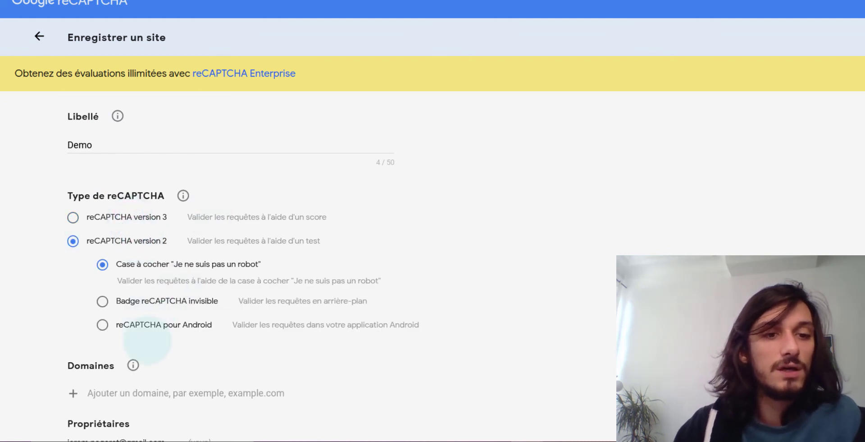
left_click(162, 332)
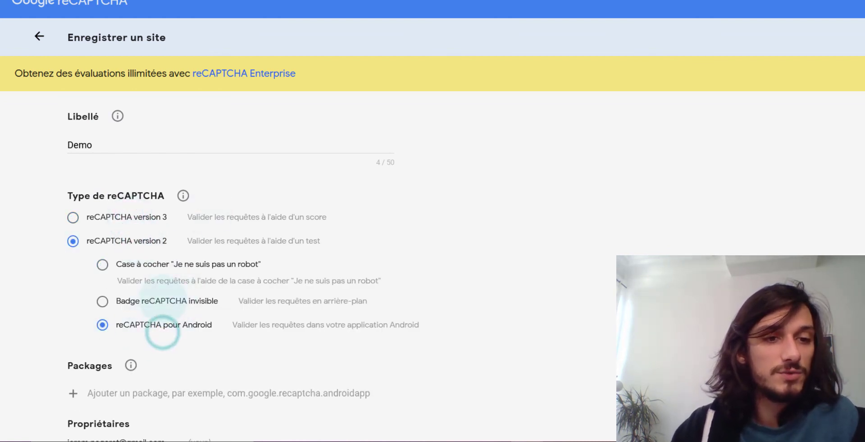
left_click(178, 264)
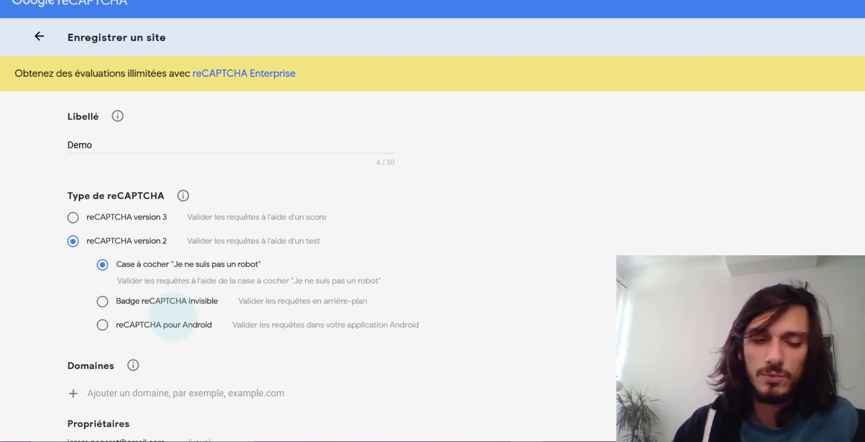
Step: Accept the reCAPTCHA terms of use and activate the empty domain field of the site registration
scroll(178, 287, "down", 3)
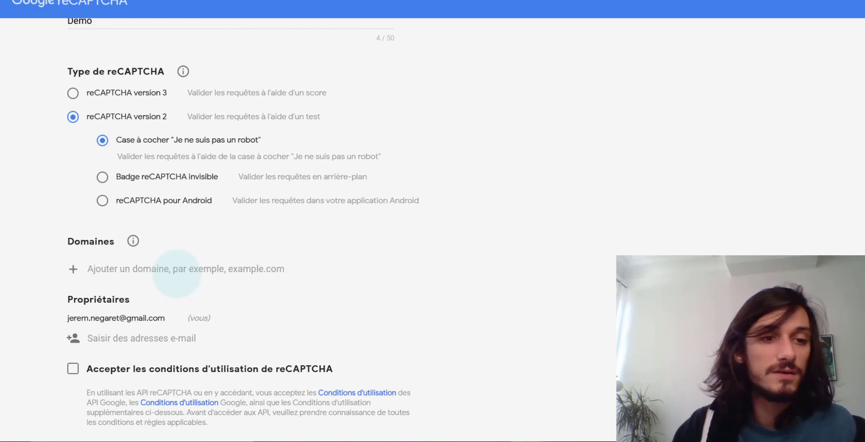
scroll(176, 274, "down", 1)
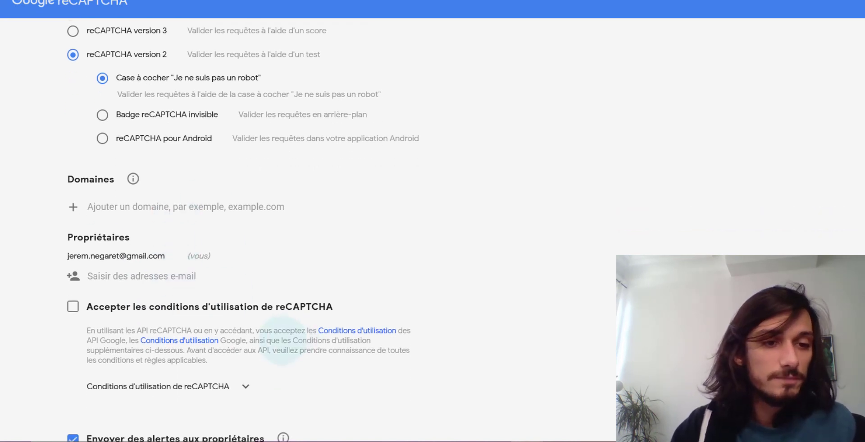
scroll(270, 338, "down", 3)
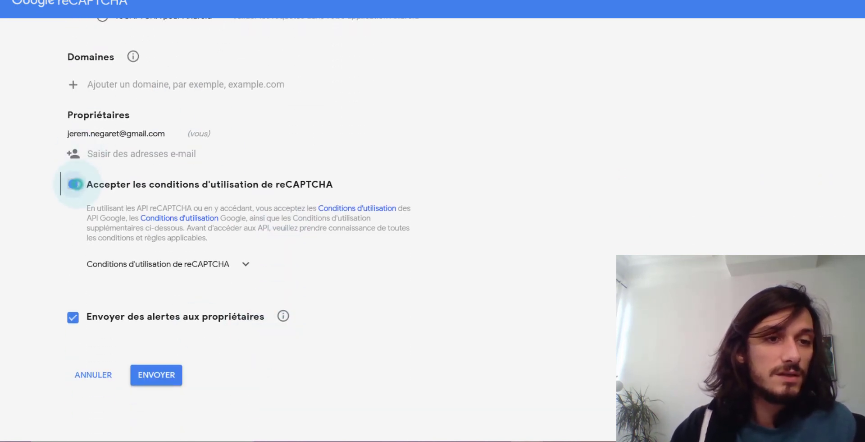
scroll(97, 253, "up", 5)
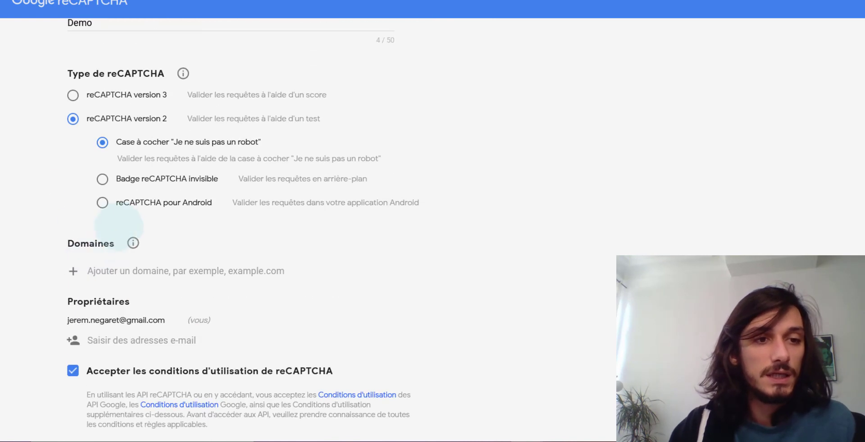
left_click(119, 272)
scroll(101, 289, "down", 3)
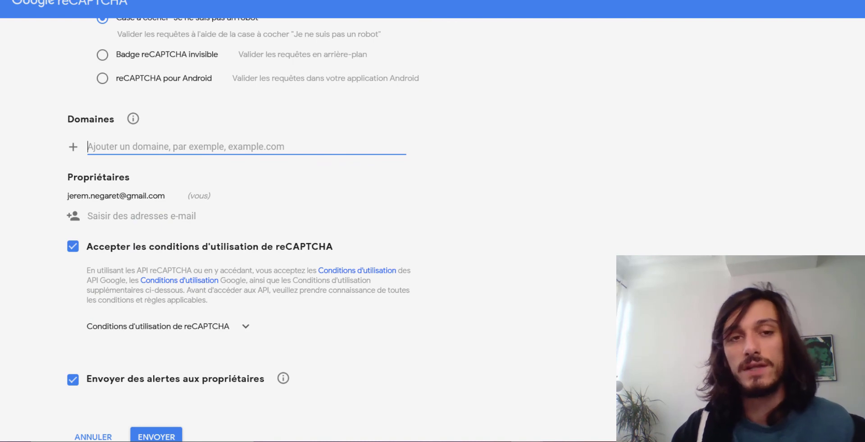
Step: Enter blanky.ovh as the domain and submit the reCAPTCHA site registration
type("blanky.ovh")
scroll(170, 332, "down", 2)
left_click(173, 375)
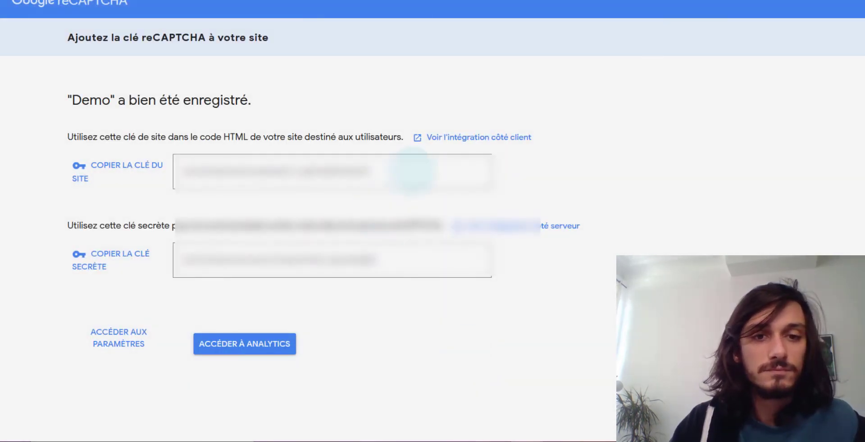
Step: Copy the generated reCAPTCHA site key into the site key field of Contact Form 7's reCAPTCHA integration
left_click(102, 162)
key("ctrl+Tab")
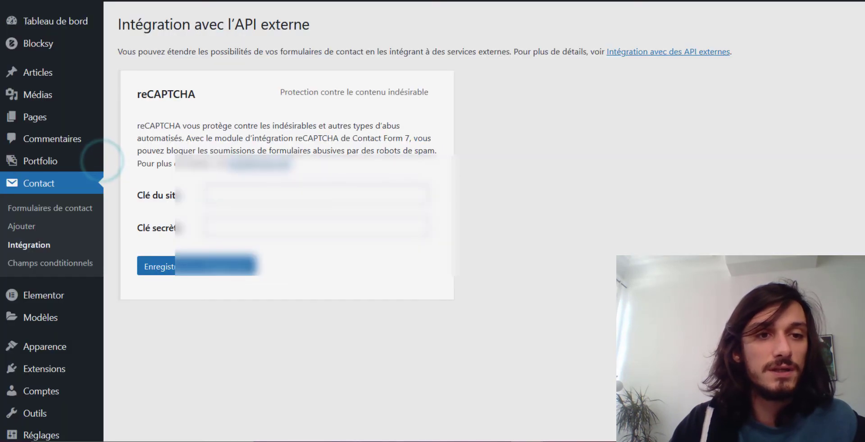
left_click(238, 196)
key("ctrl+v")
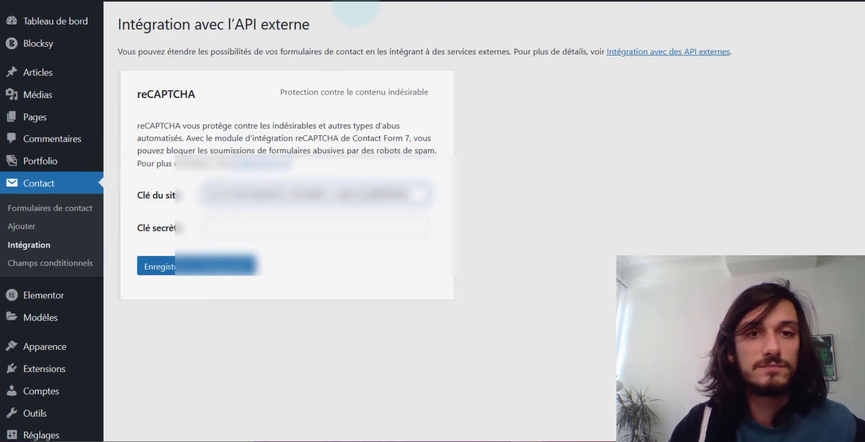
Step: Copy the generated reCAPTCHA secret key into the integration's secret key field and save the key pair
key("ctrl+Tab")
left_click(123, 267)
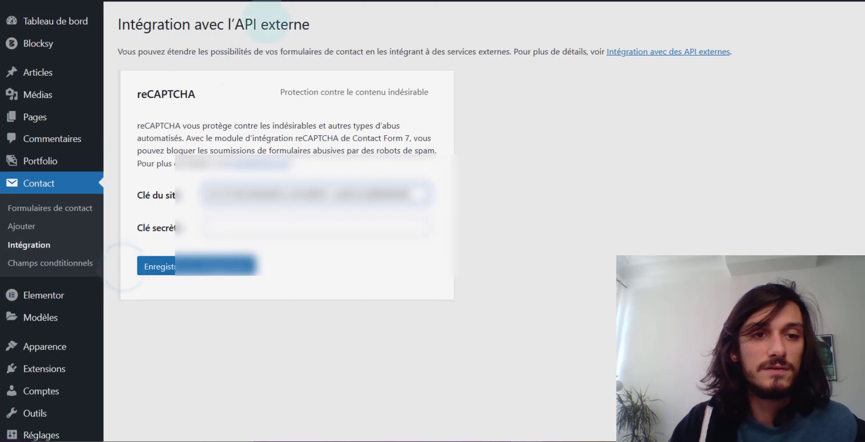
key("ctrl+Tab")
left_click(245, 218)
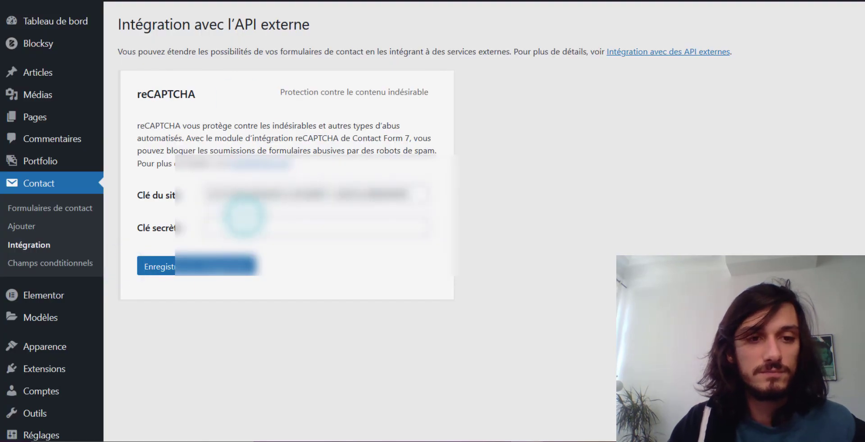
key("ctrl+v")
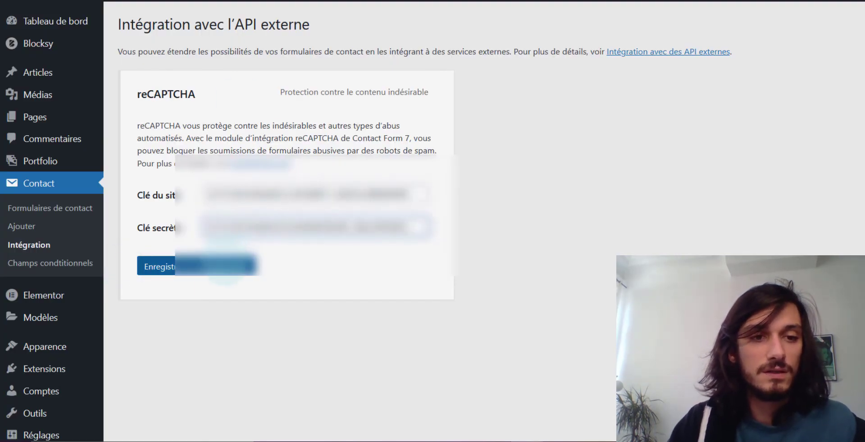
left_click(225, 266)
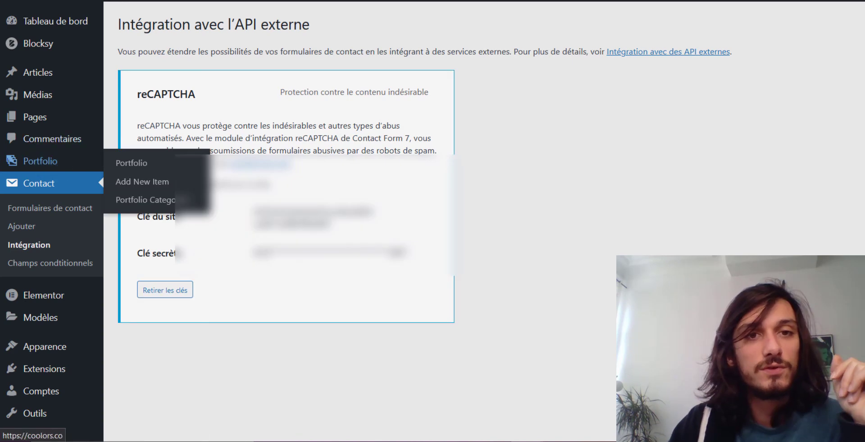
Step: Examine the Contact Form 7 reCAPTCHA documentation for the key setup, the [recaptcha] placeholder, its options and the example tag
left_click(25, 207)
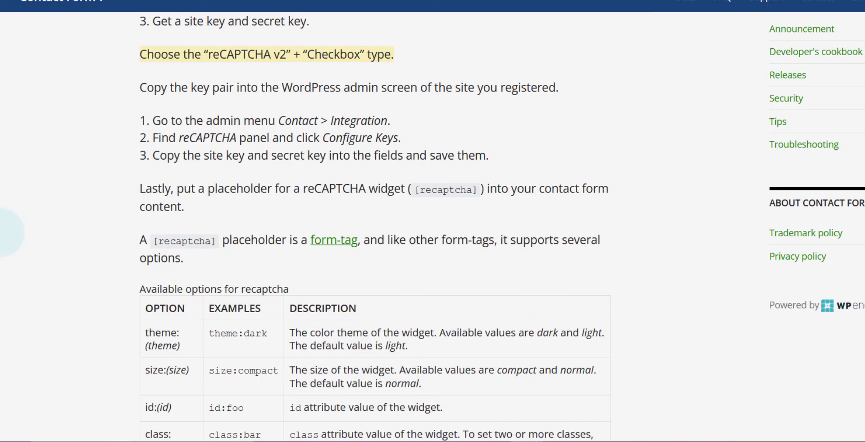
scroll(374, 226, "down", 5)
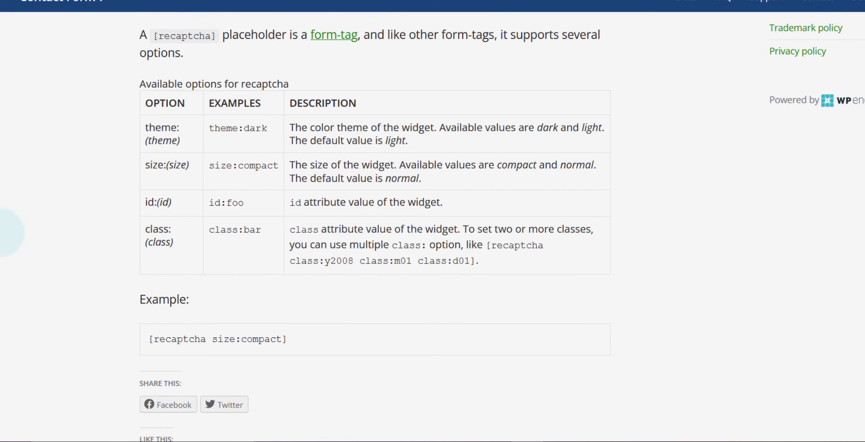
scroll(107, 212, "up", 8)
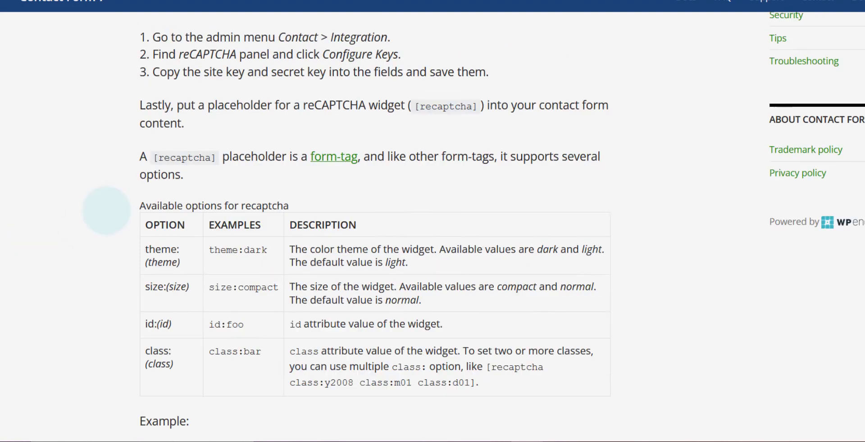
scroll(314, 150, "up", 5)
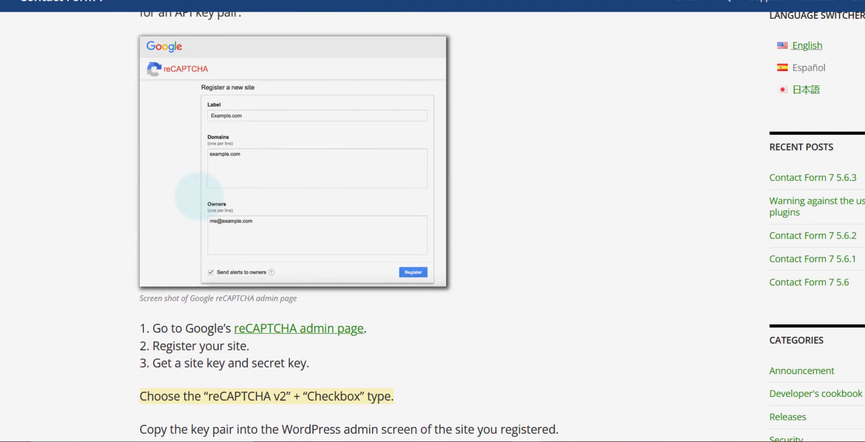
scroll(194, 199, "down", 15)
scroll(194, 205, "down", 1)
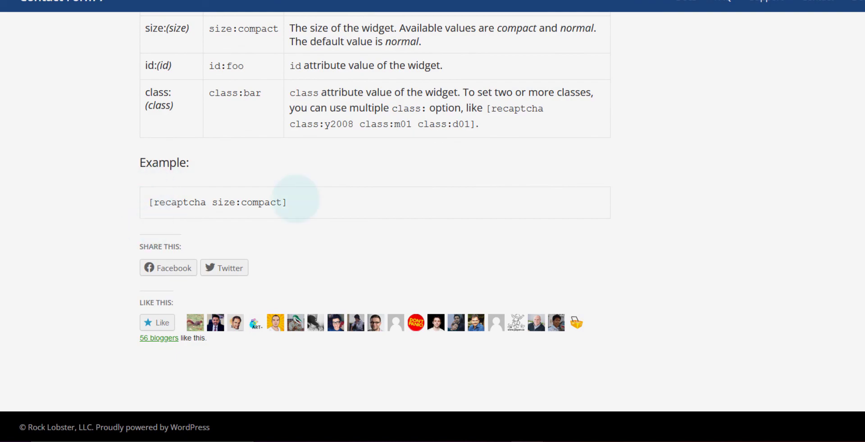
Step: Select the documentation's example tag [recaptcha size:compact] and place the cursor on the empty line below [mc4wp_checkbox] in the Condi form template
left_click_drag(293, 202, 132, 199)
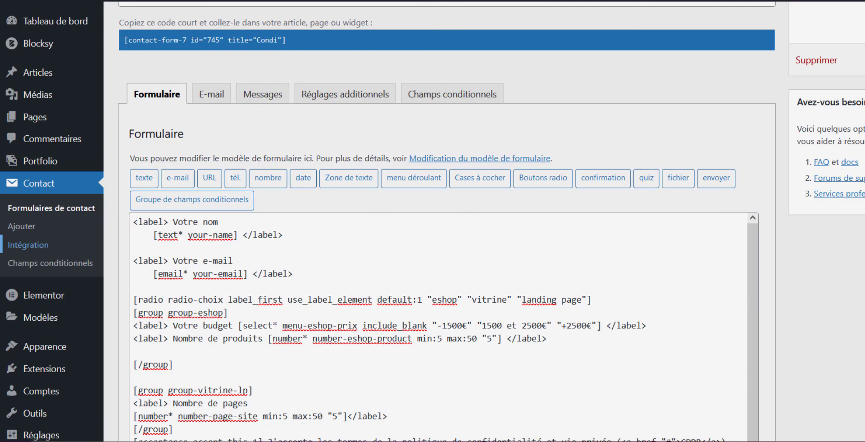
scroll(442, 329, "down", 1)
scroll(415, 299, "down", 5)
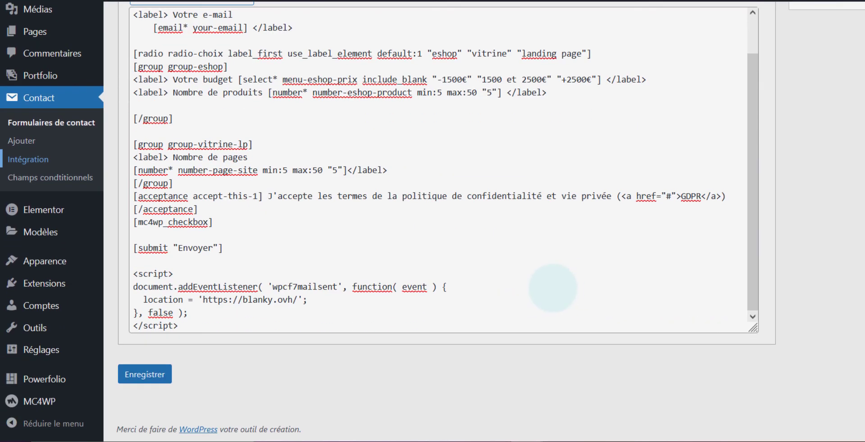
left_click(212, 232)
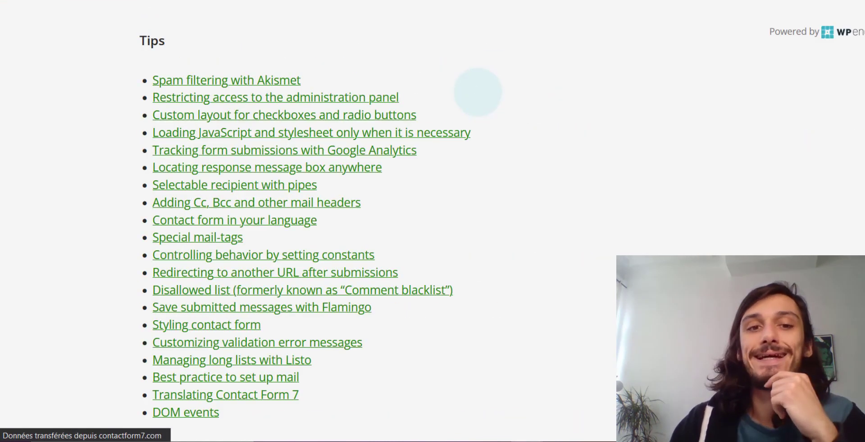
Step: Look through the external API integration and Tips topics in the Contact Form 7 documentation index
scroll(478, 90, "down", 1)
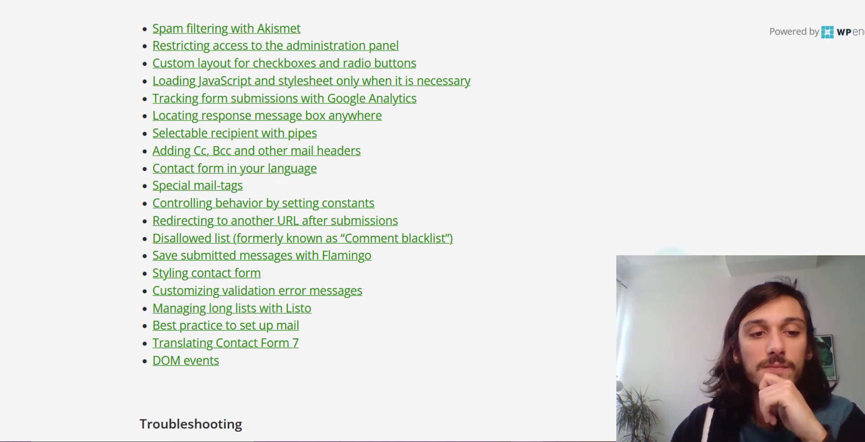
scroll(55, 270, "up", 4)
scroll(55, 270, "up", 1)
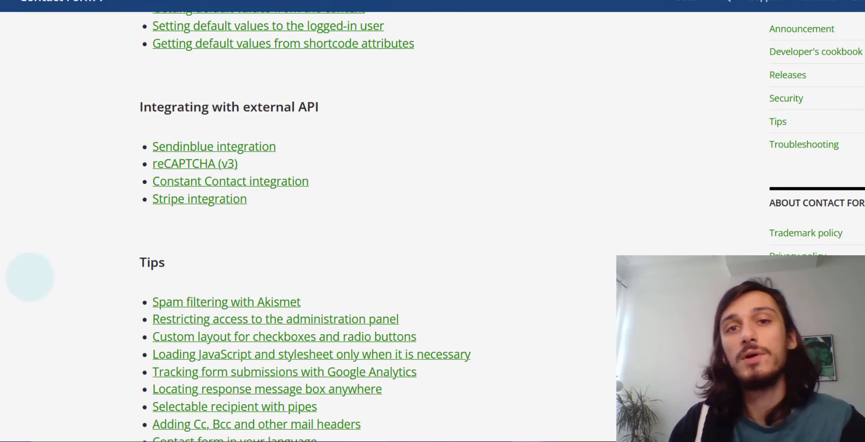
scroll(30, 276, "down", 5)
scroll(30, 277, "up", 4)
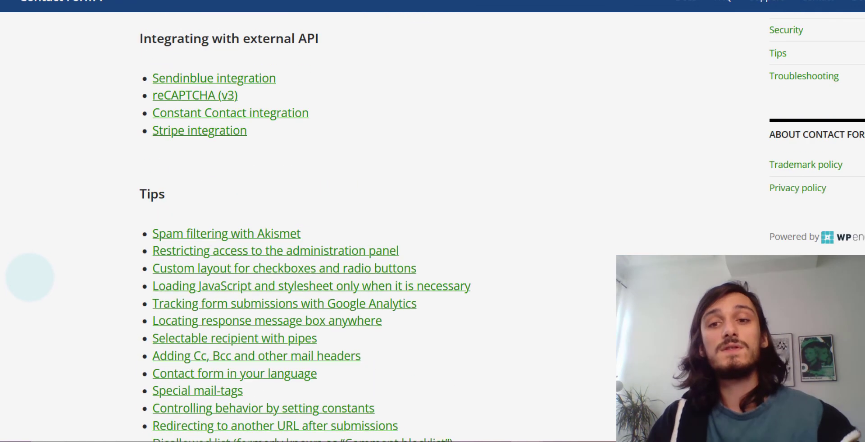